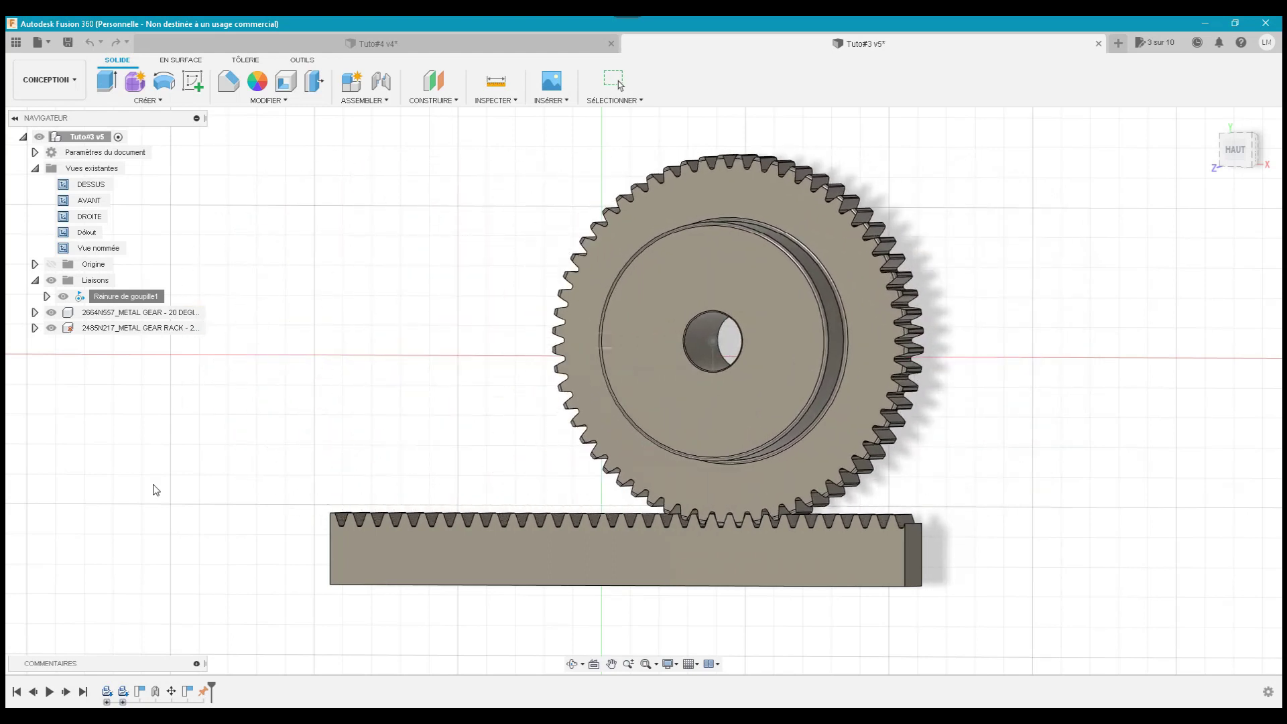
Step: Start a new blank design and bring up the McMaster-Carr component catalogue
click(293, 466)
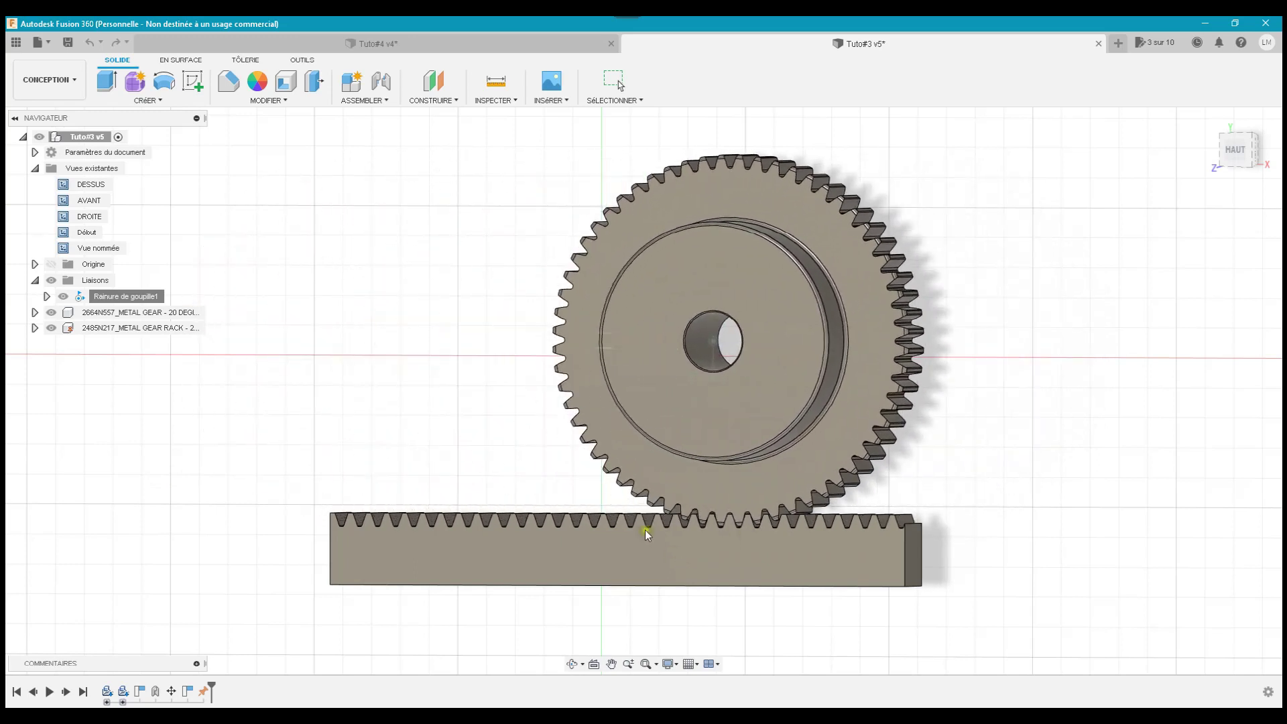
click(582, 396)
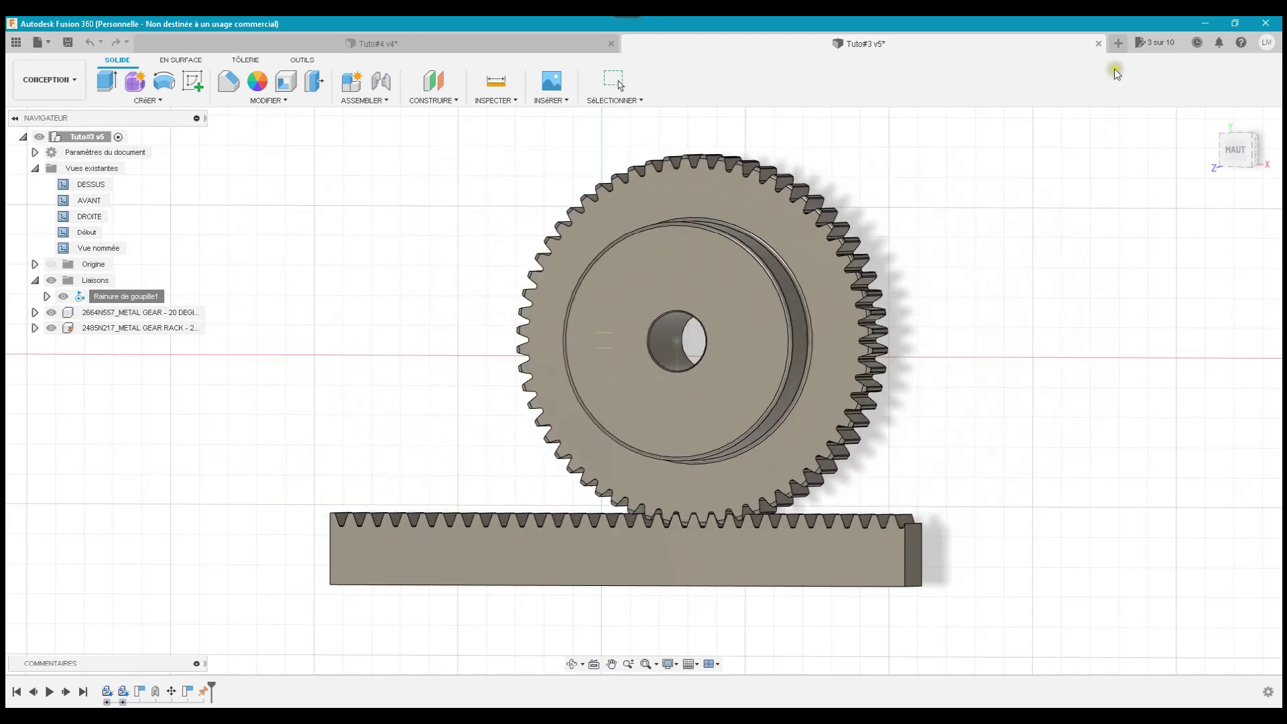
click(1118, 41)
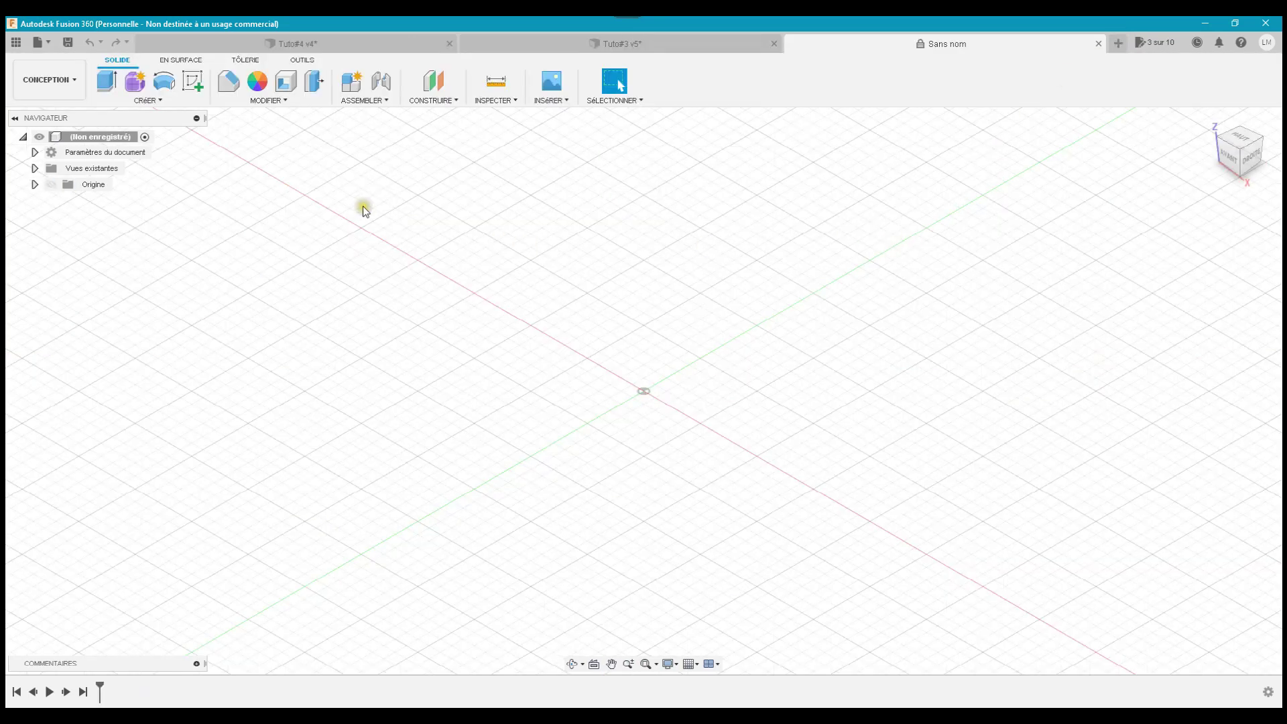
click(547, 100)
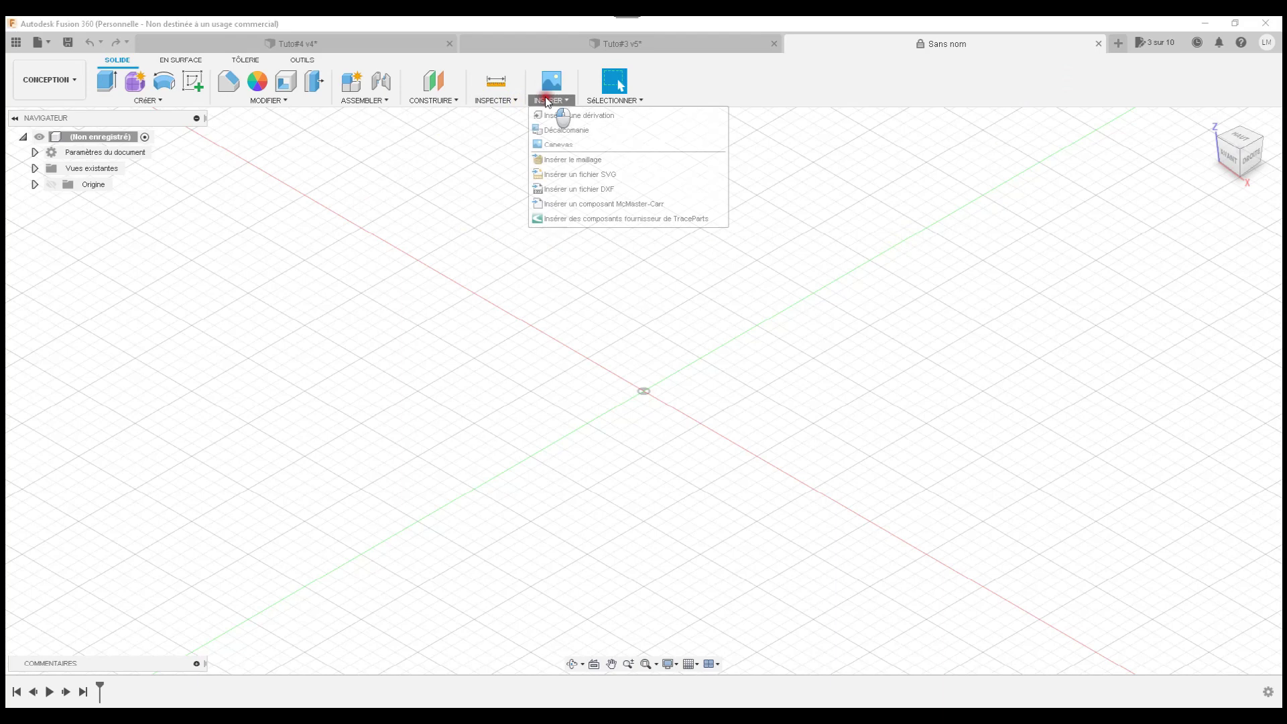
click(574, 204)
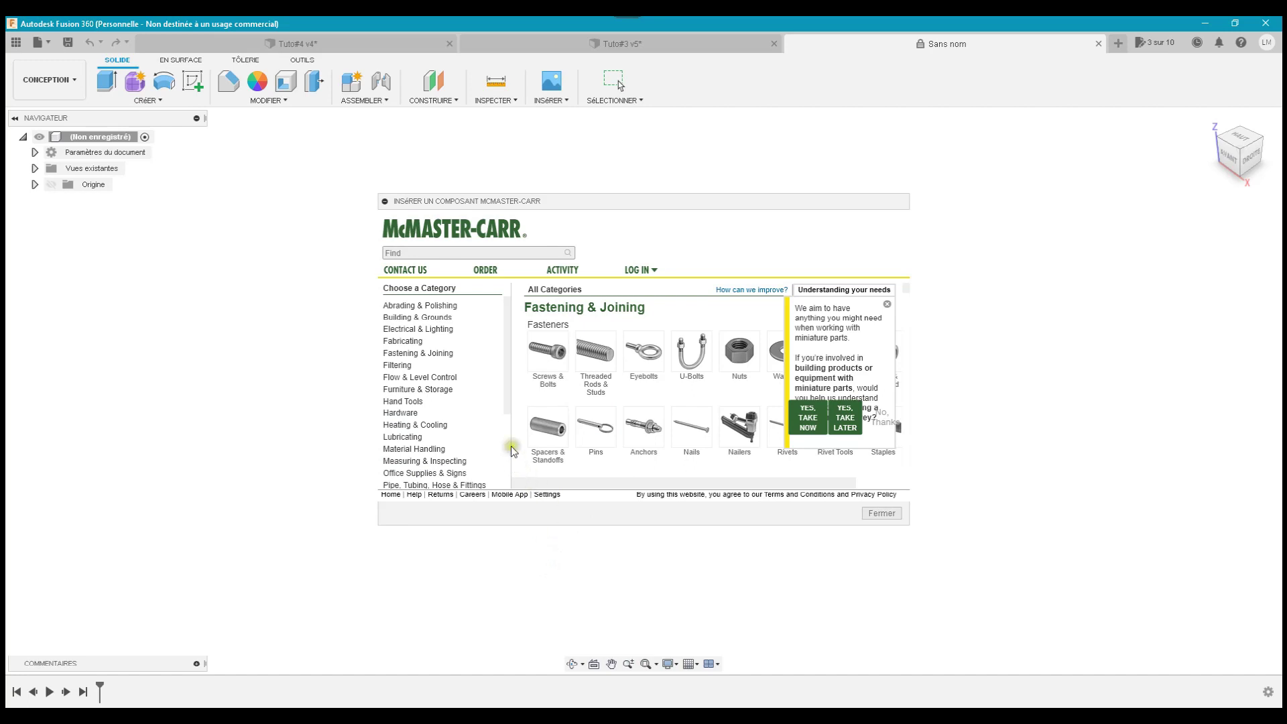
drag(505, 393, 508, 362)
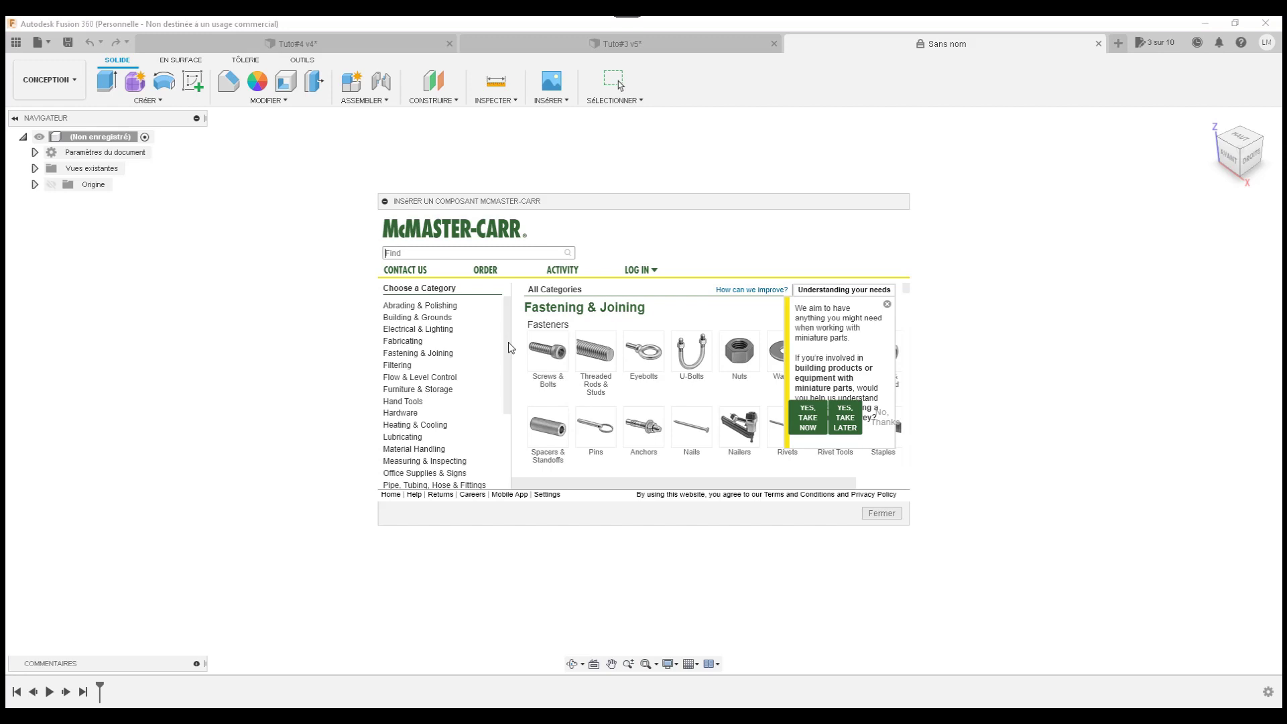
Step: Search the McMaster-Carr catalogue for 'gears' and filter the results to Metric
click(465, 258)
text(ar)
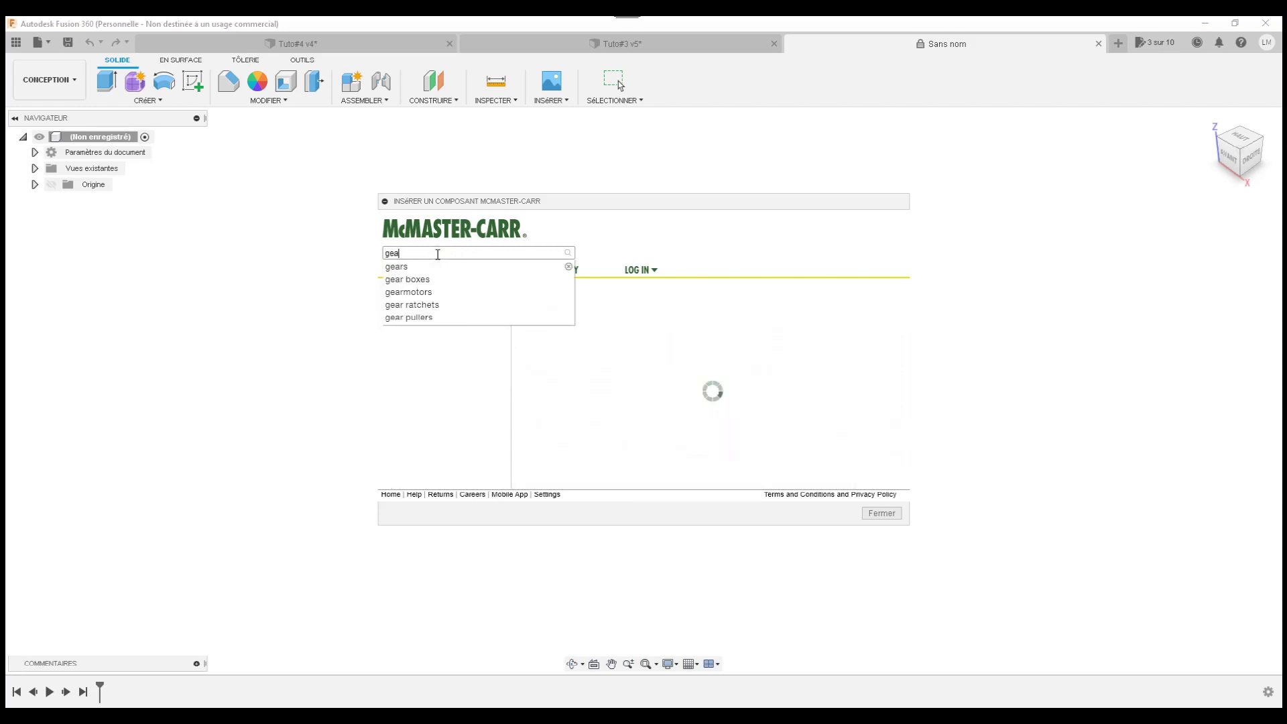
click(419, 271)
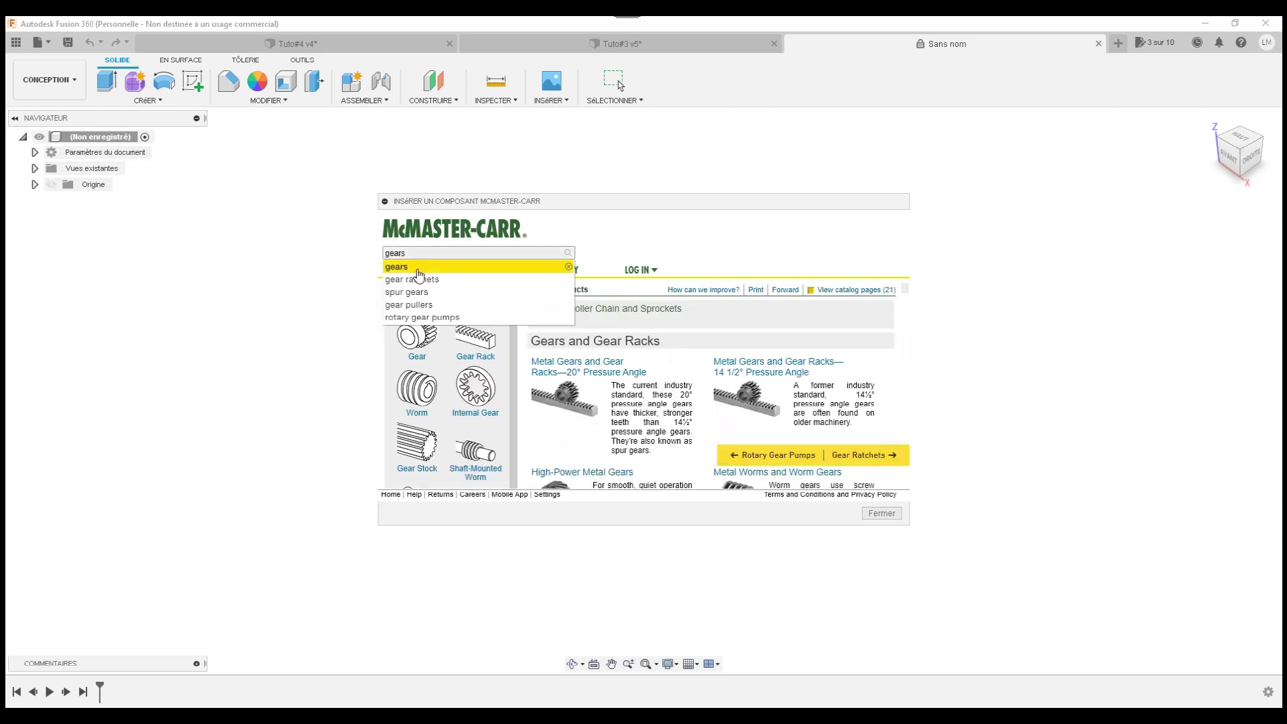
click(419, 271)
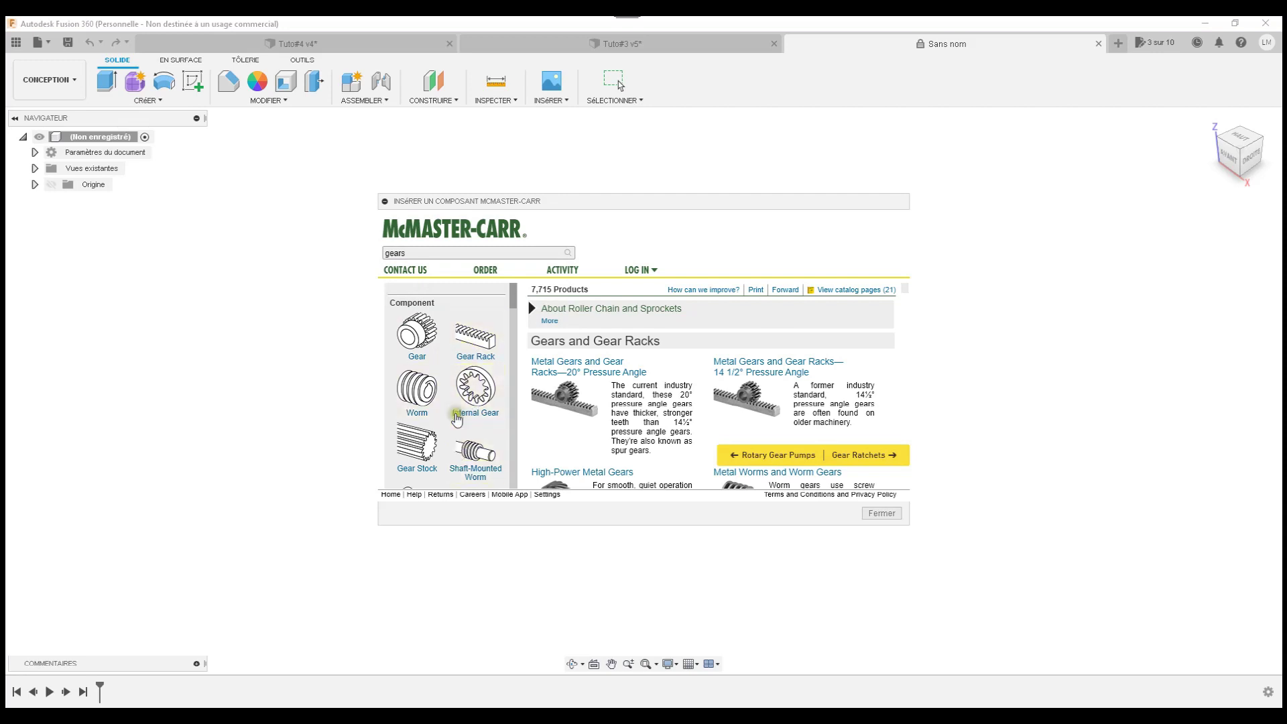
drag(509, 298, 513, 314)
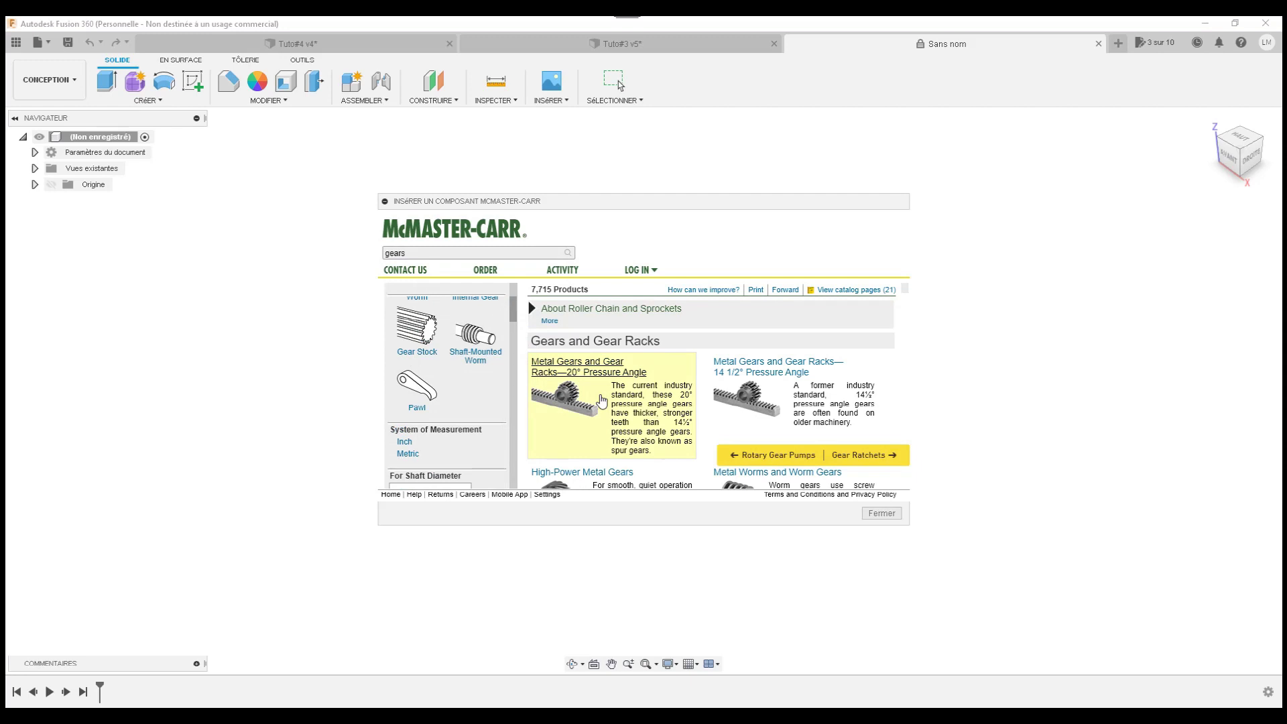
click(513, 458)
click(515, 344)
drag(510, 332, 513, 281)
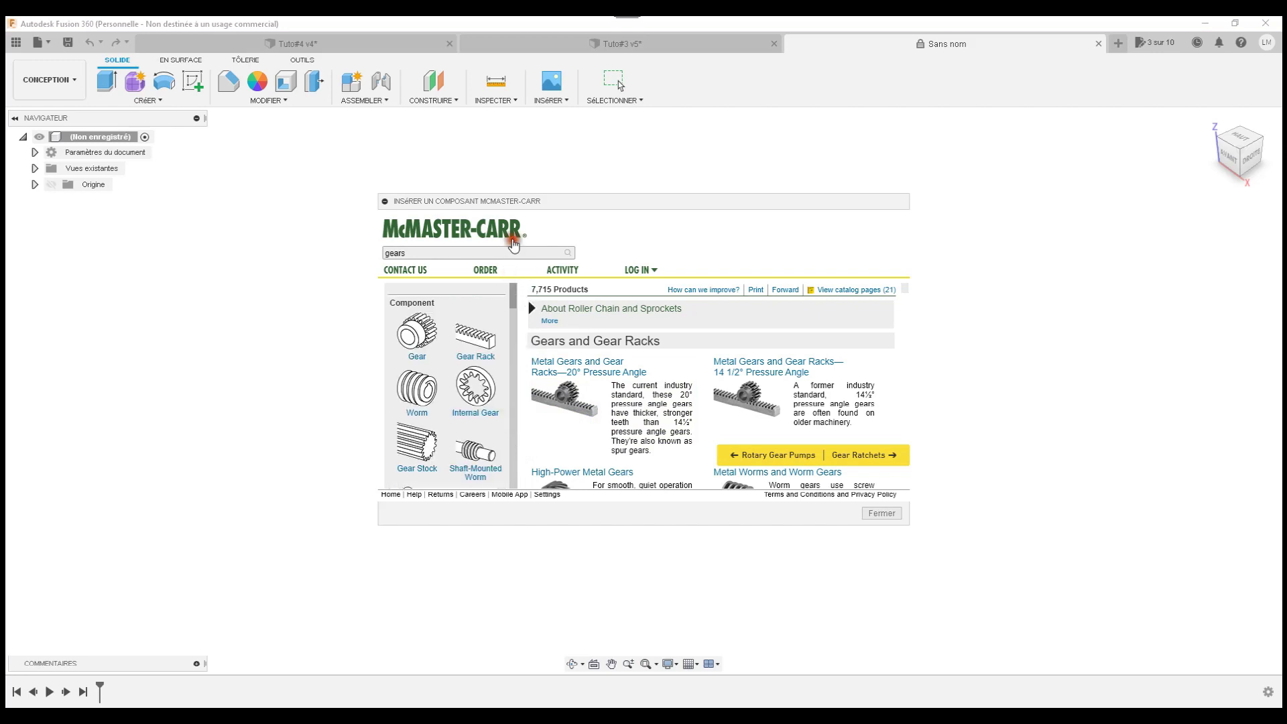
scroll(511, 373, down, 3)
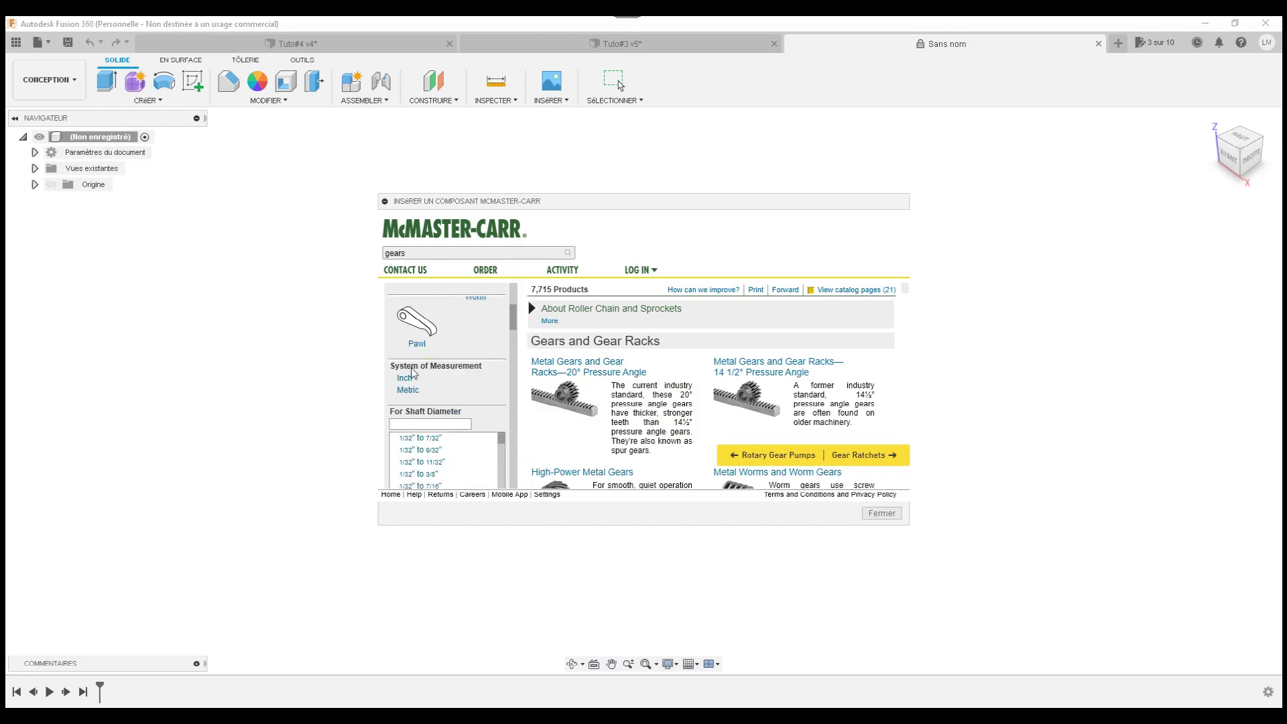
click(406, 391)
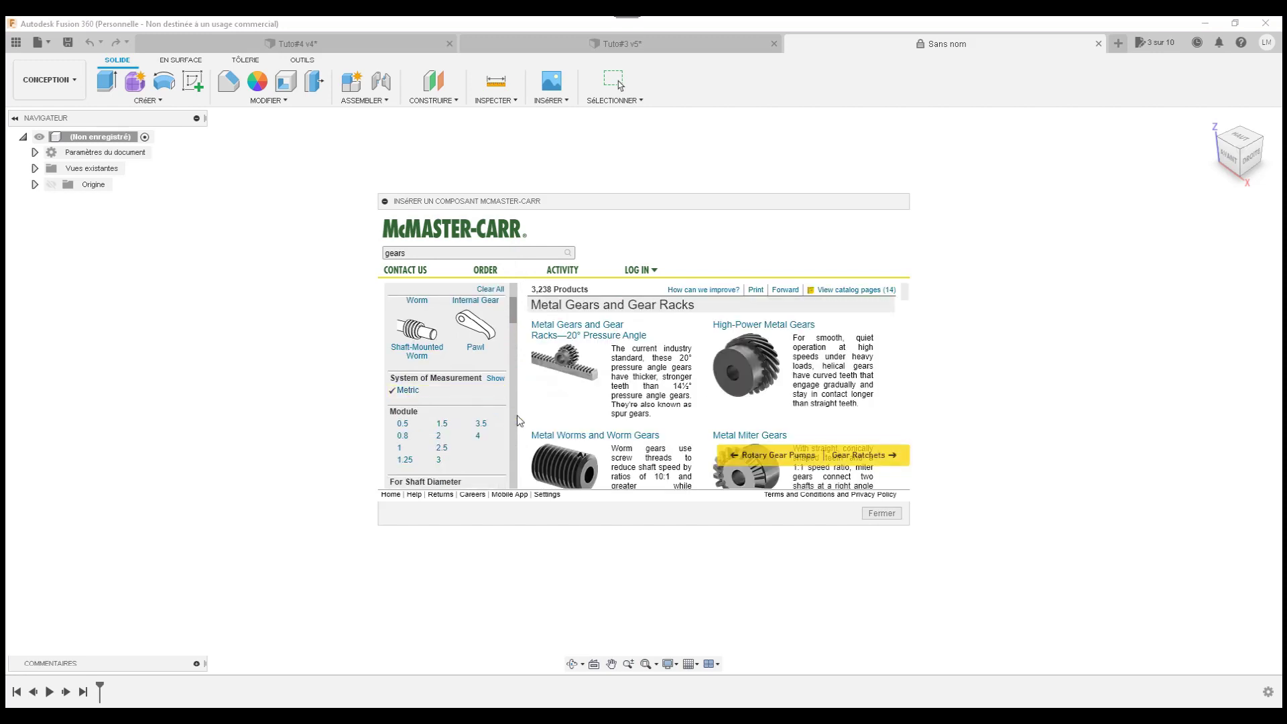
Step: Narrow to Metal Gears and Gear Racks—20° Pressure Angle, then to Gear with Round Bore
click(583, 340)
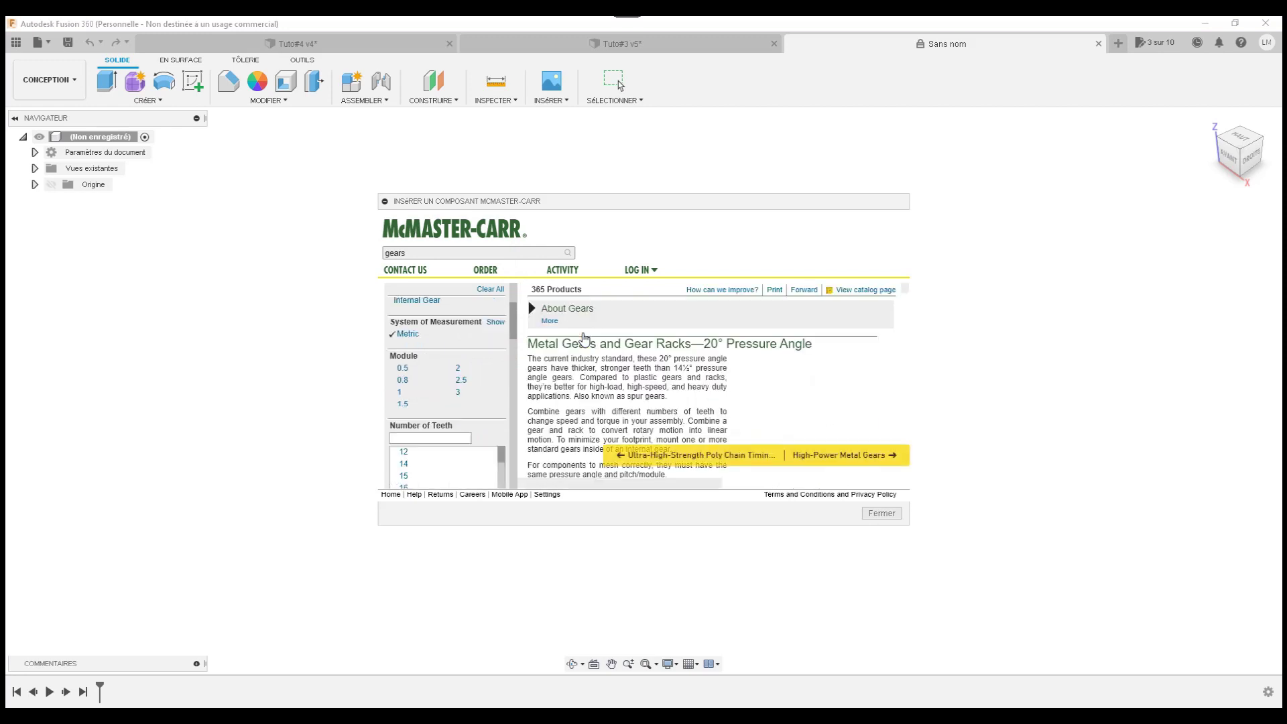
scroll(584, 340, down, 3)
scroll(583, 339, down, 2)
scroll(583, 339, down, 2)
scroll(584, 338, down, 2)
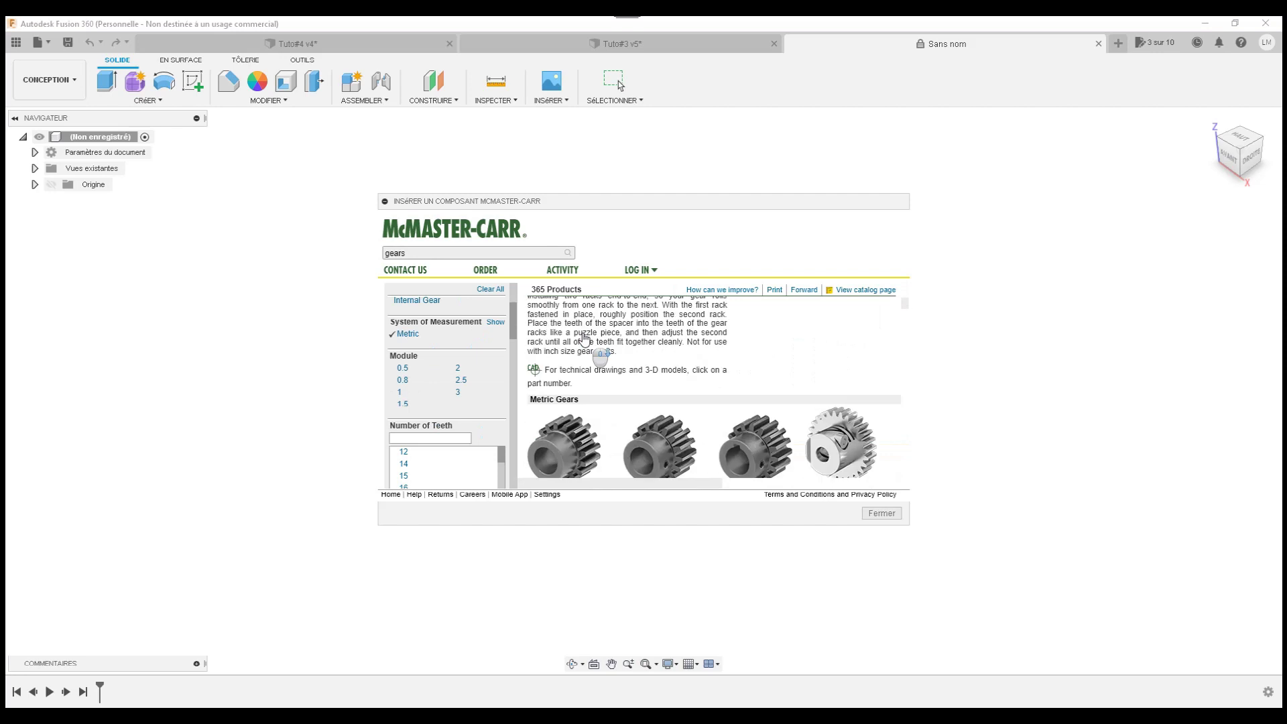
scroll(584, 338, down, 2)
scroll(584, 339, up, 2)
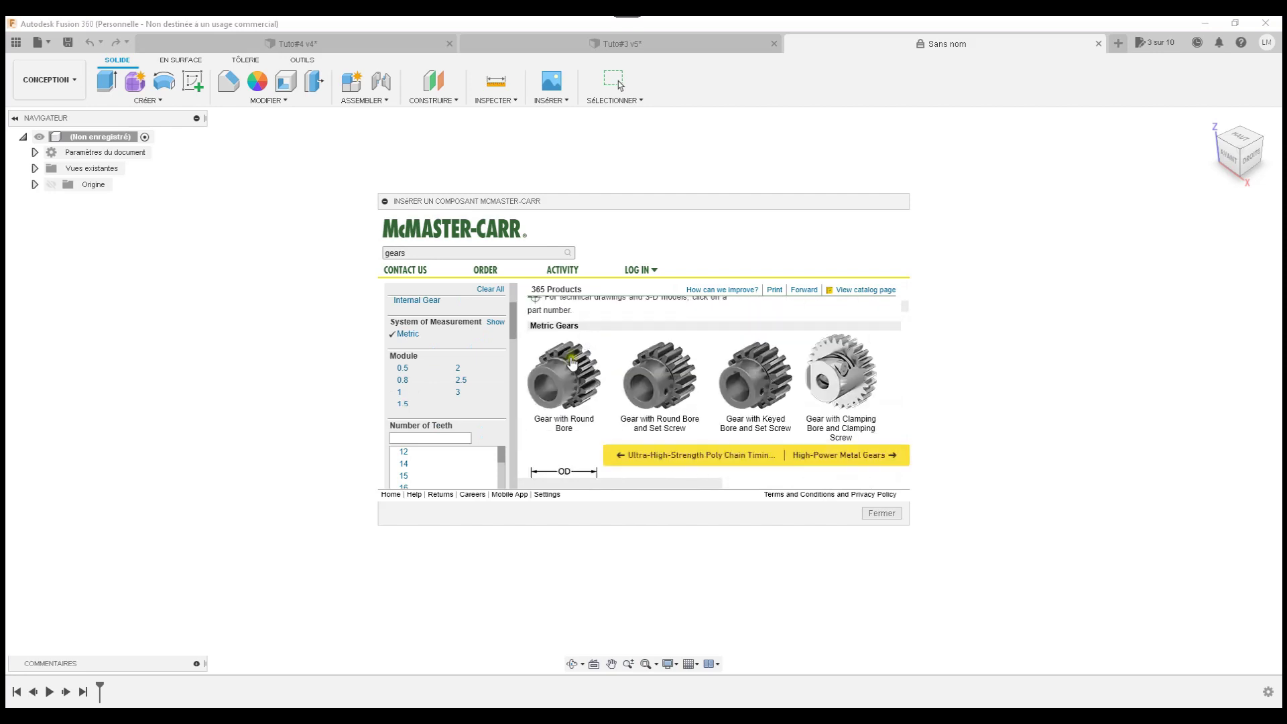
mouse_move(565, 374)
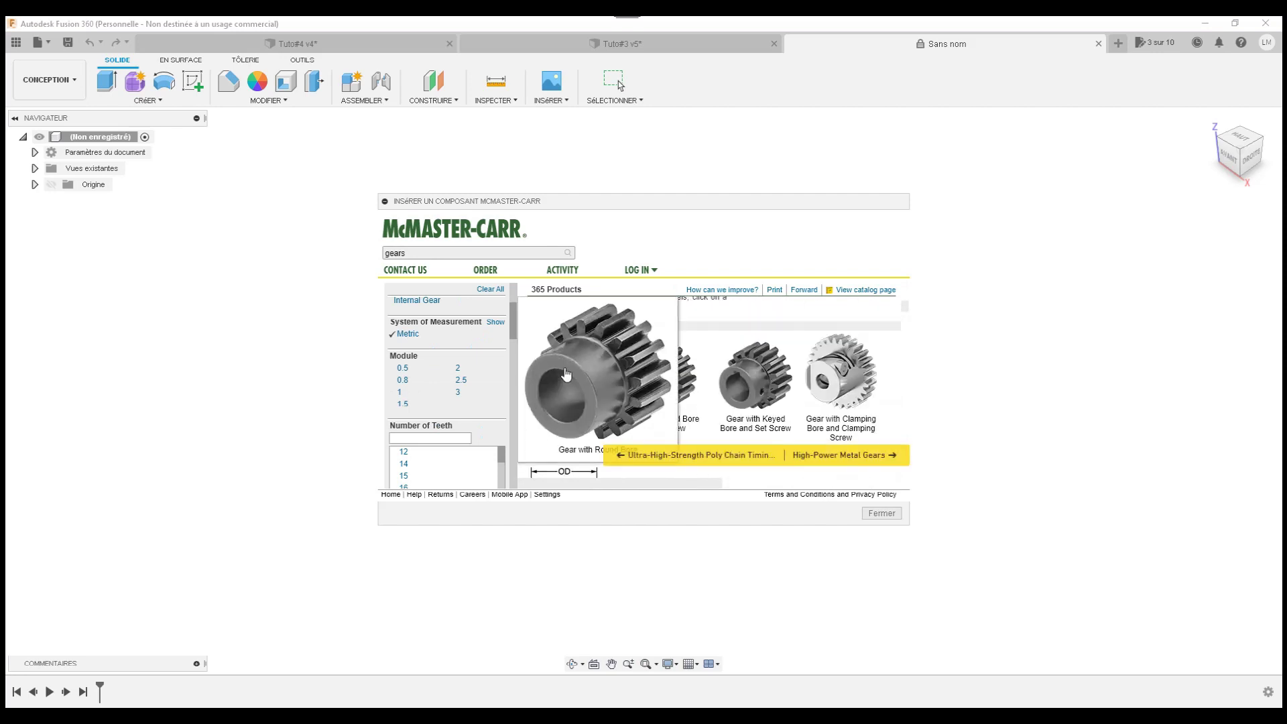
click(565, 373)
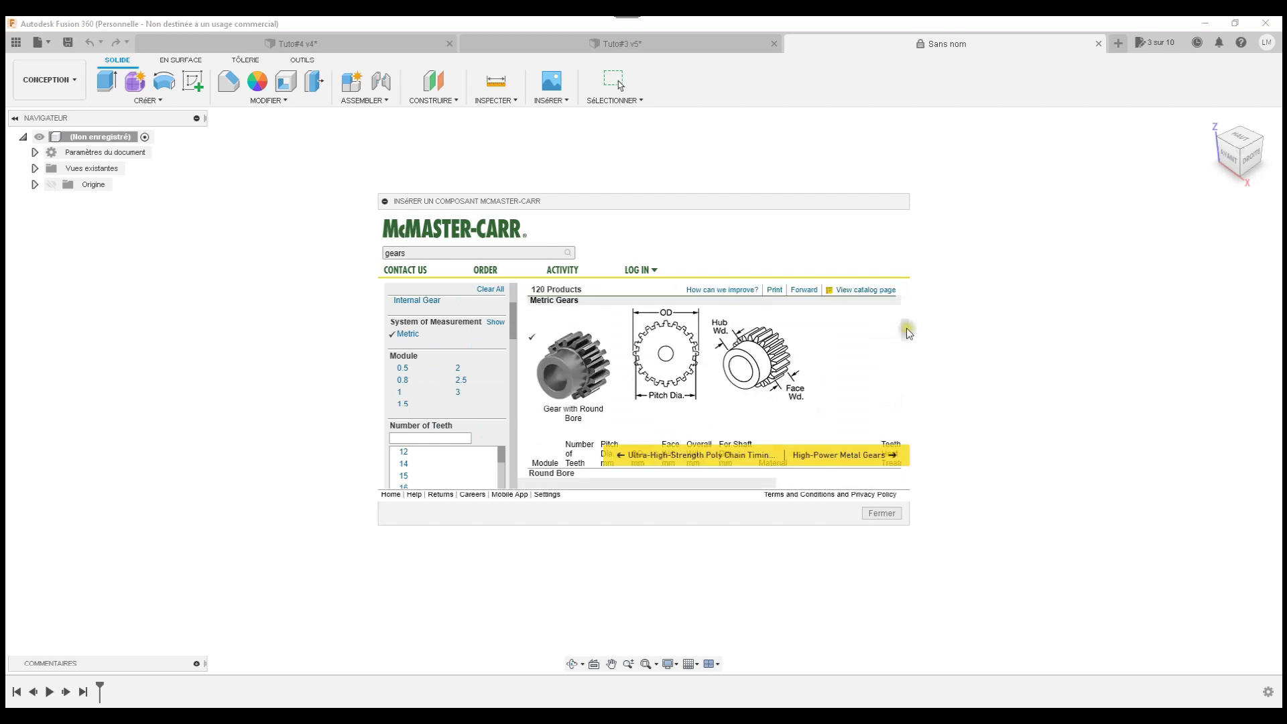
drag(905, 333, 904, 343)
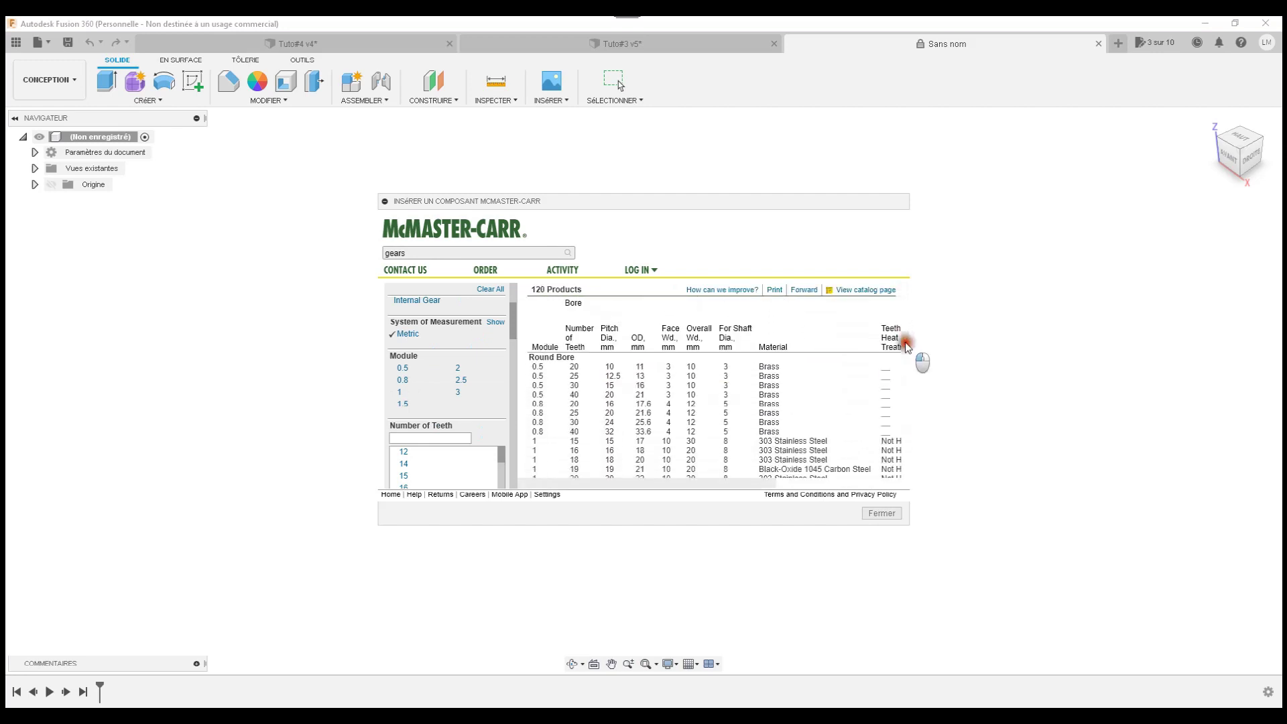
drag(905, 343, 904, 352)
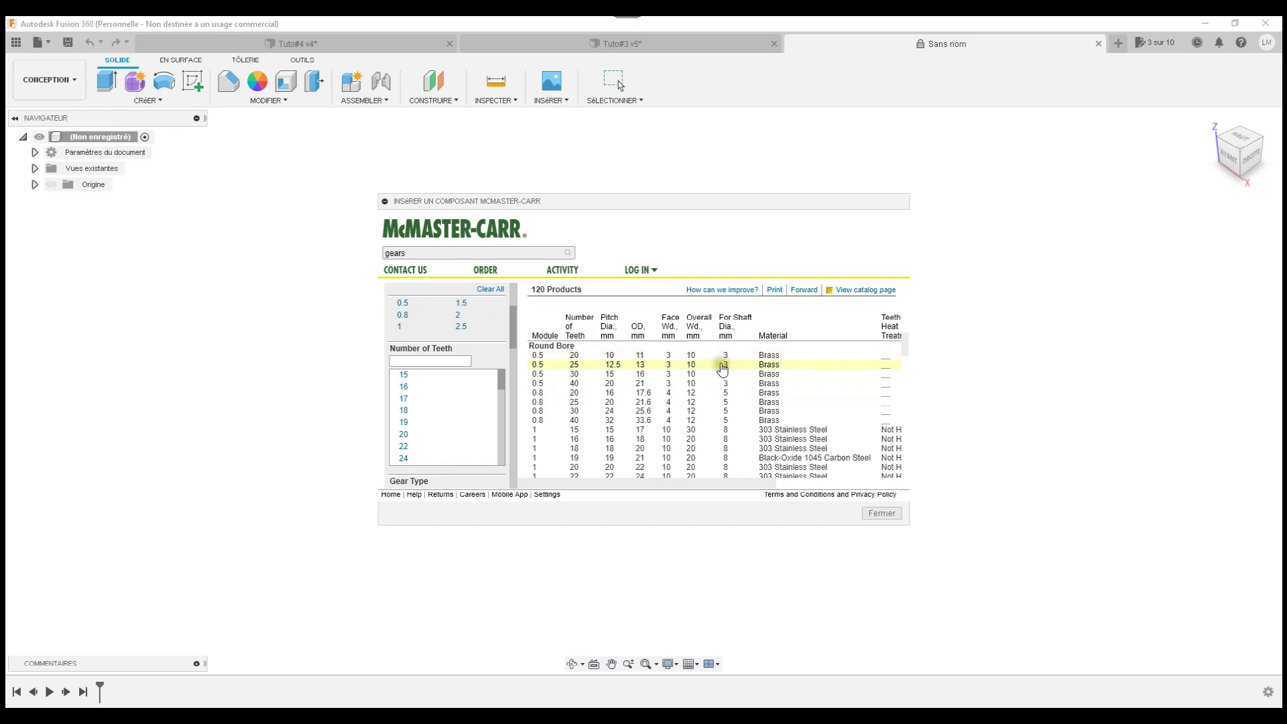
drag(904, 345, 904, 351)
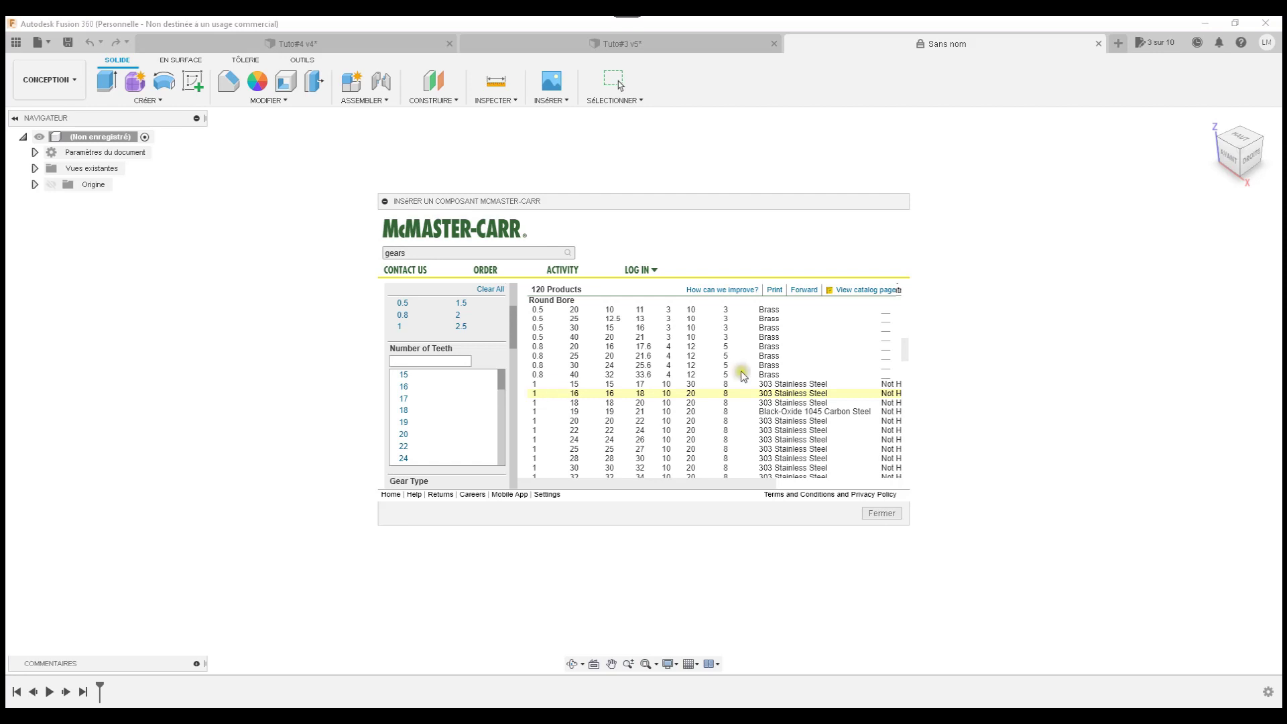
Step: Pick the module 1, 60-tooth gear (part 2664N557) from the round-bore table
click(906, 351)
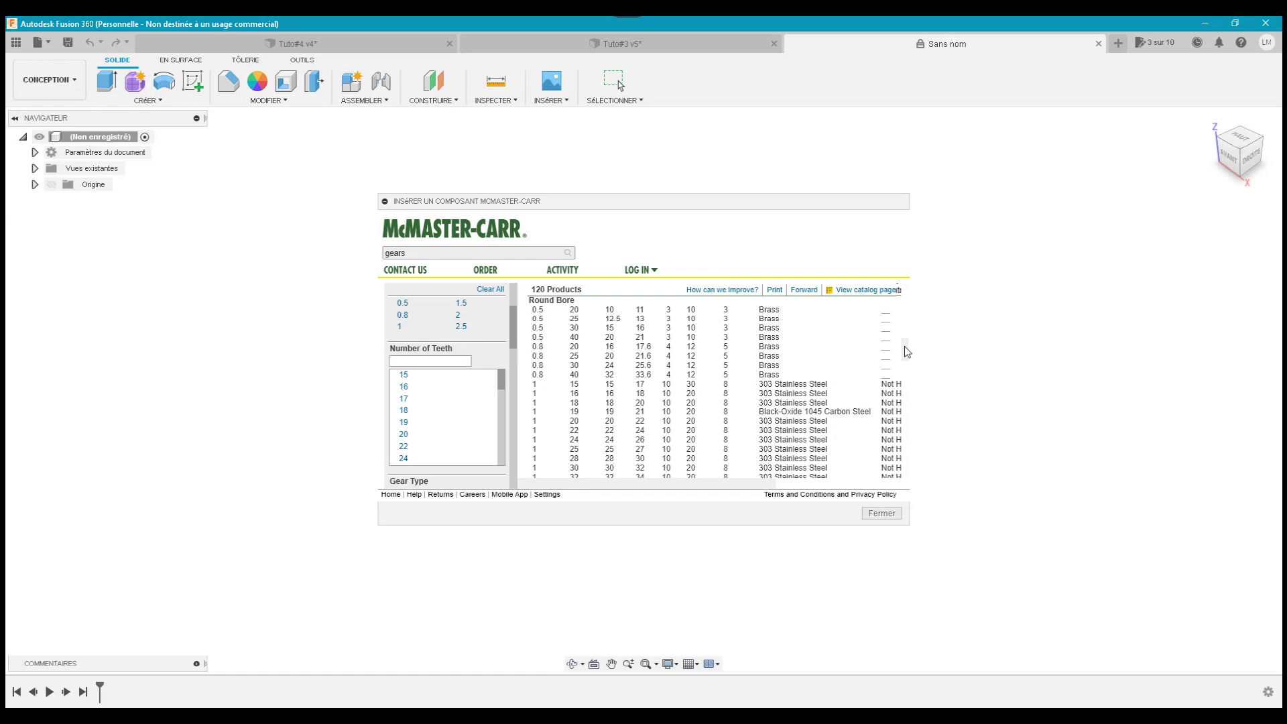
drag(903, 345, 903, 355)
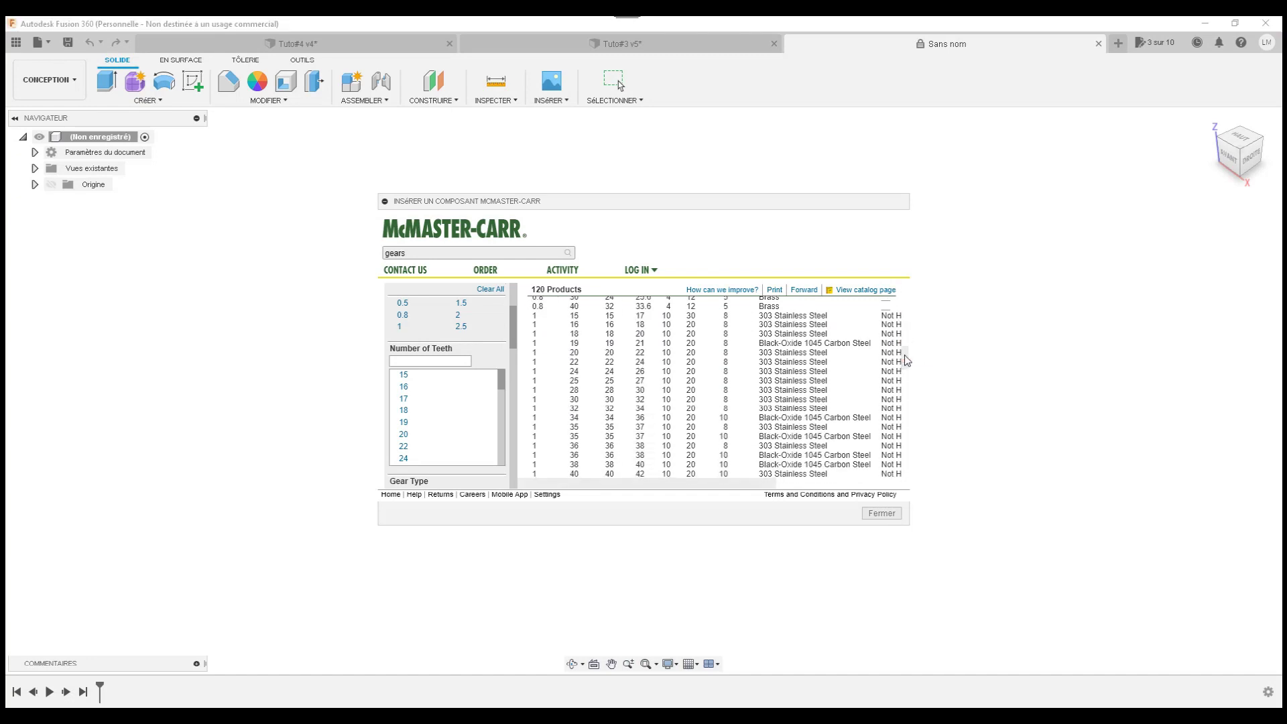
drag(903, 355, 906, 367)
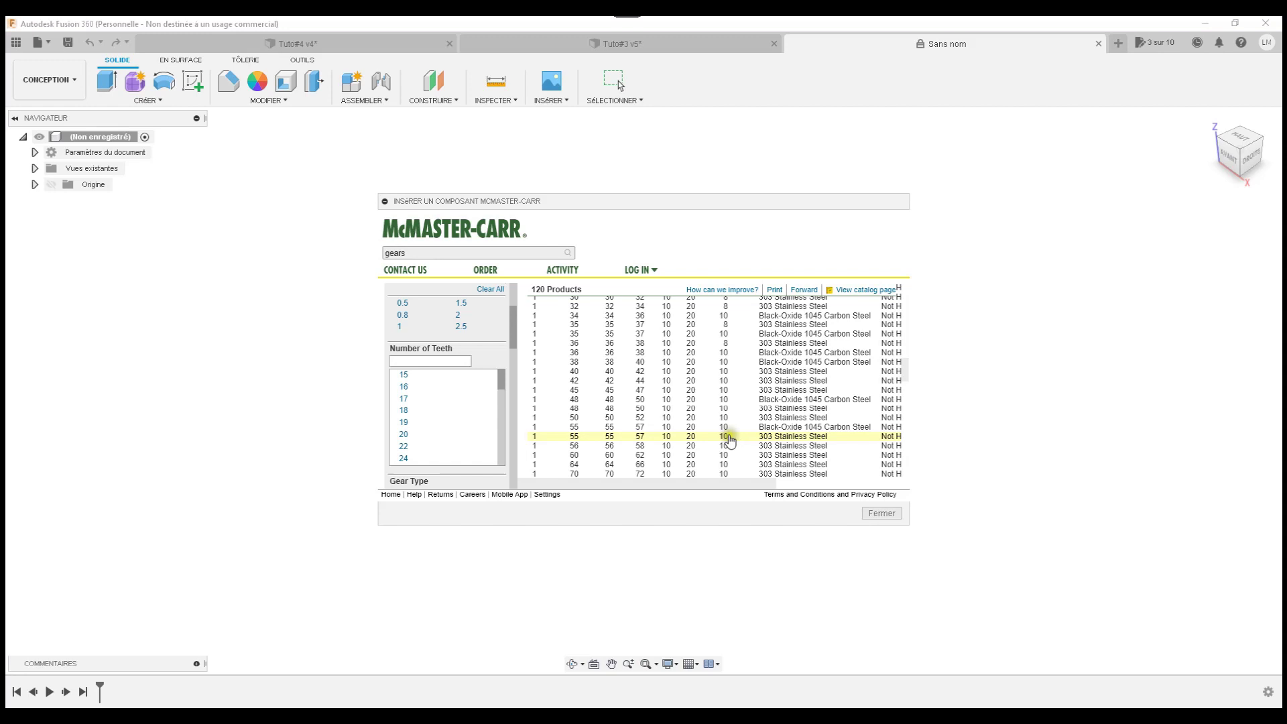
click(573, 459)
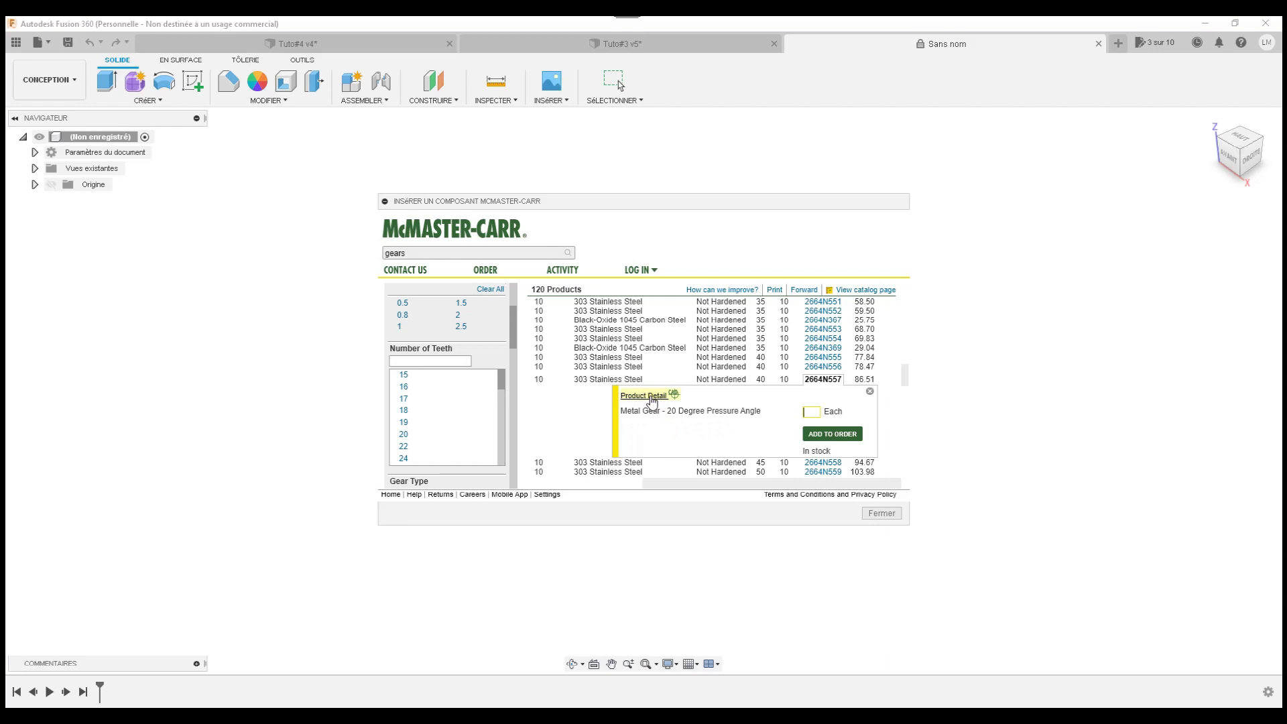
Step: Open the product page for gear 2664N557 and choose 3-D STEP as the CAD format
click(650, 400)
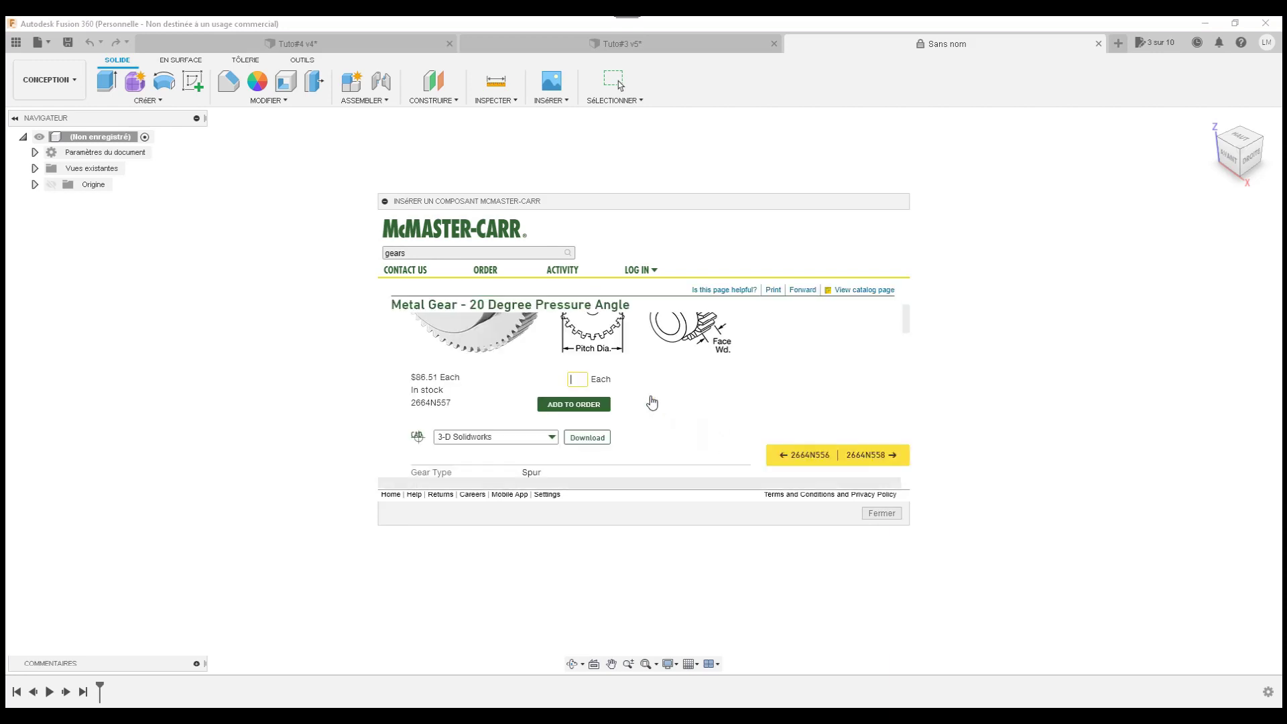
mouse_move(903, 328)
mouse_down()
mouse_move(906, 313)
mouse_move(904, 338)
mouse_up()
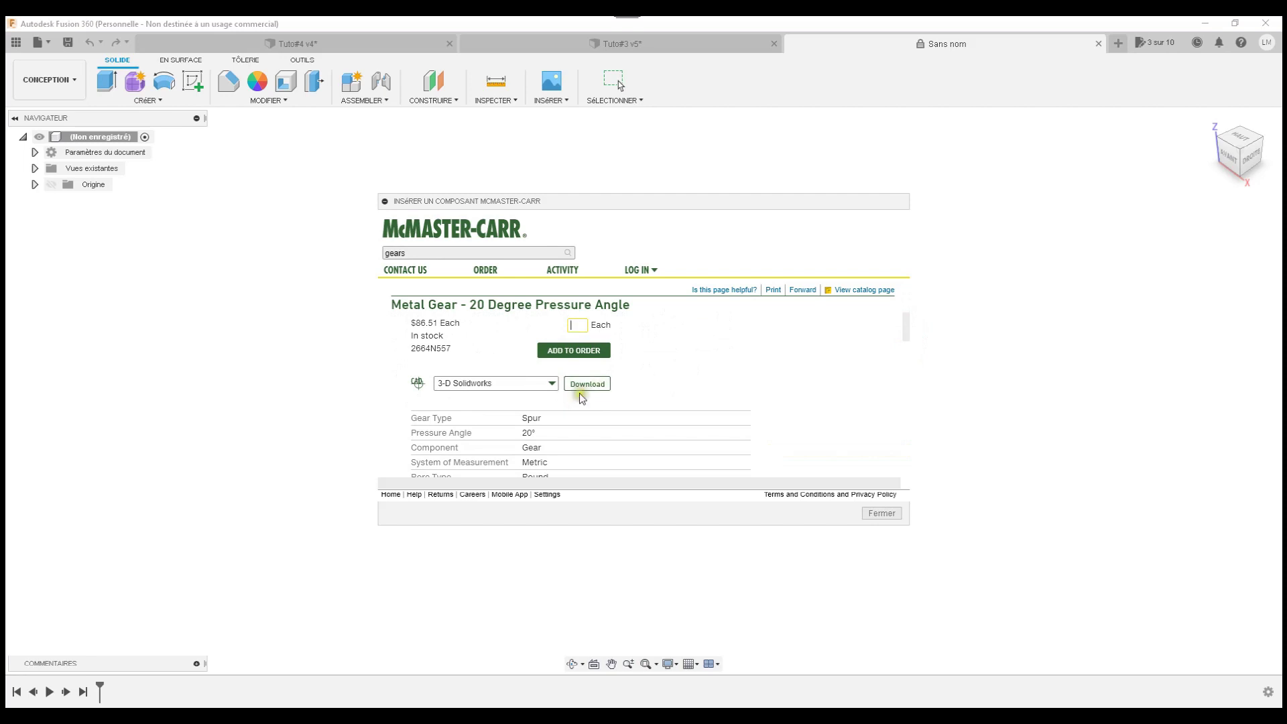
click(550, 384)
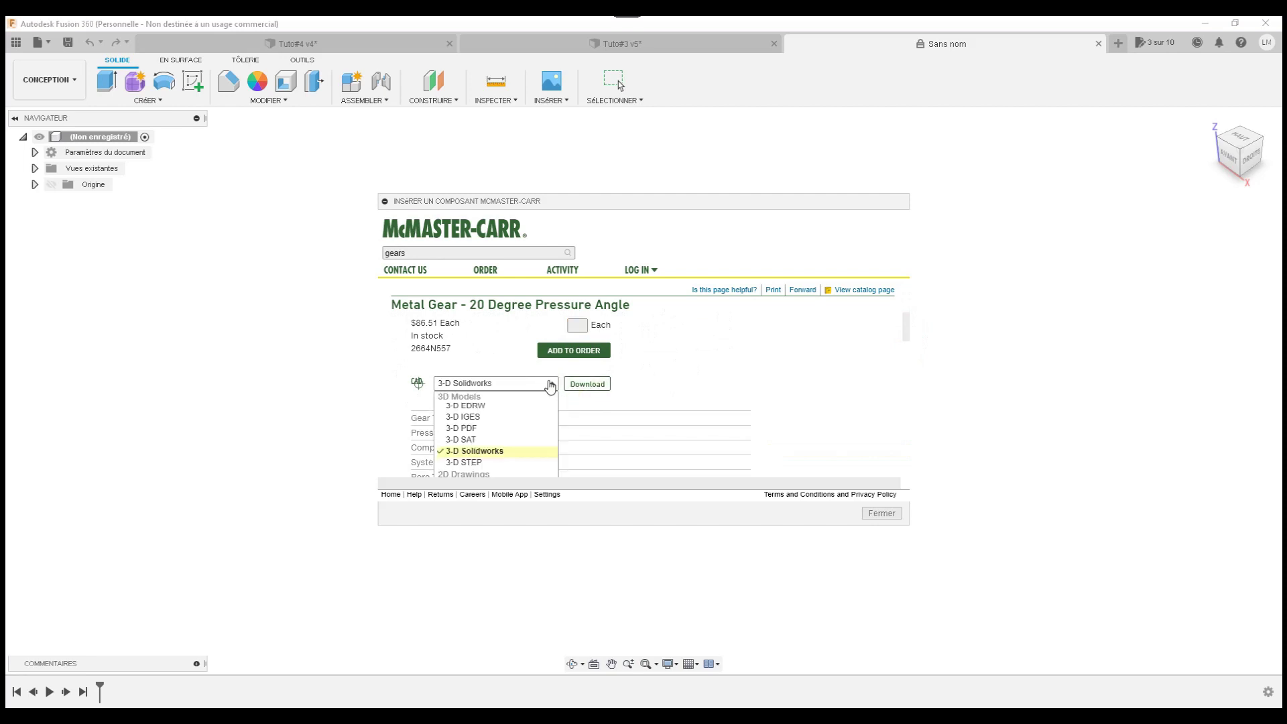
click(488, 462)
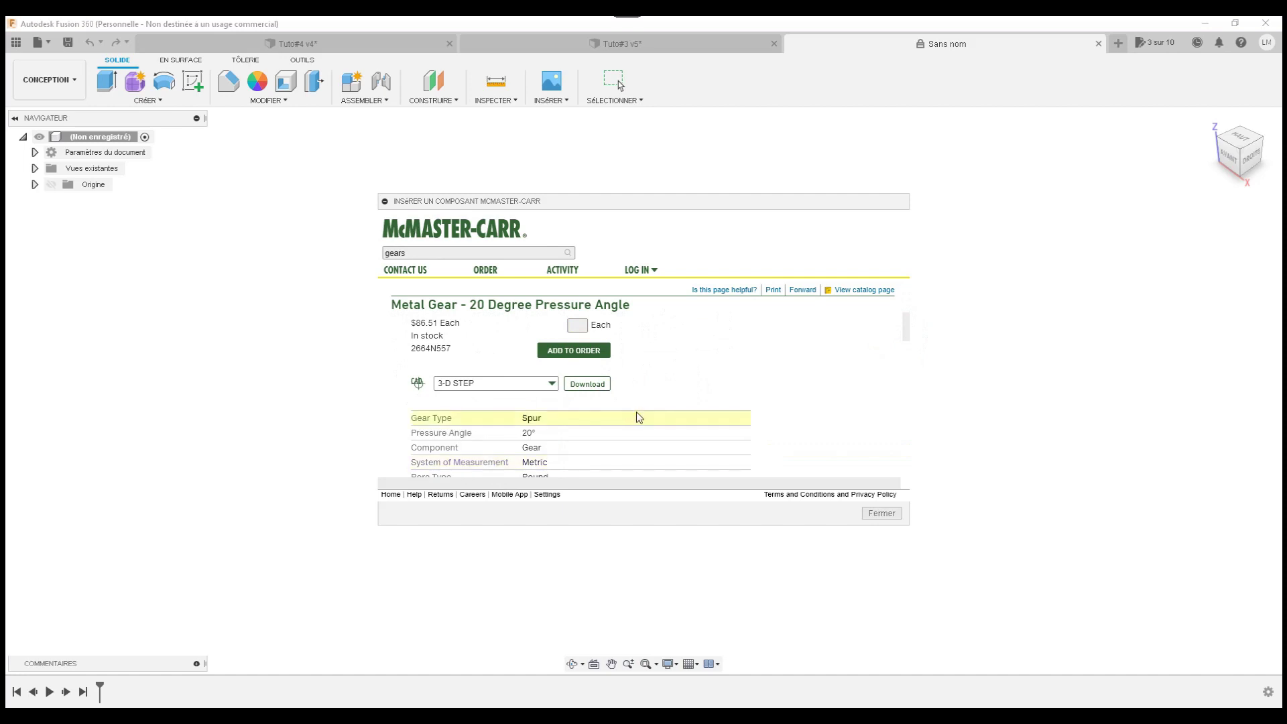
Step: Insert gear 2664N557 at its default placement and view it from the top
click(597, 386)
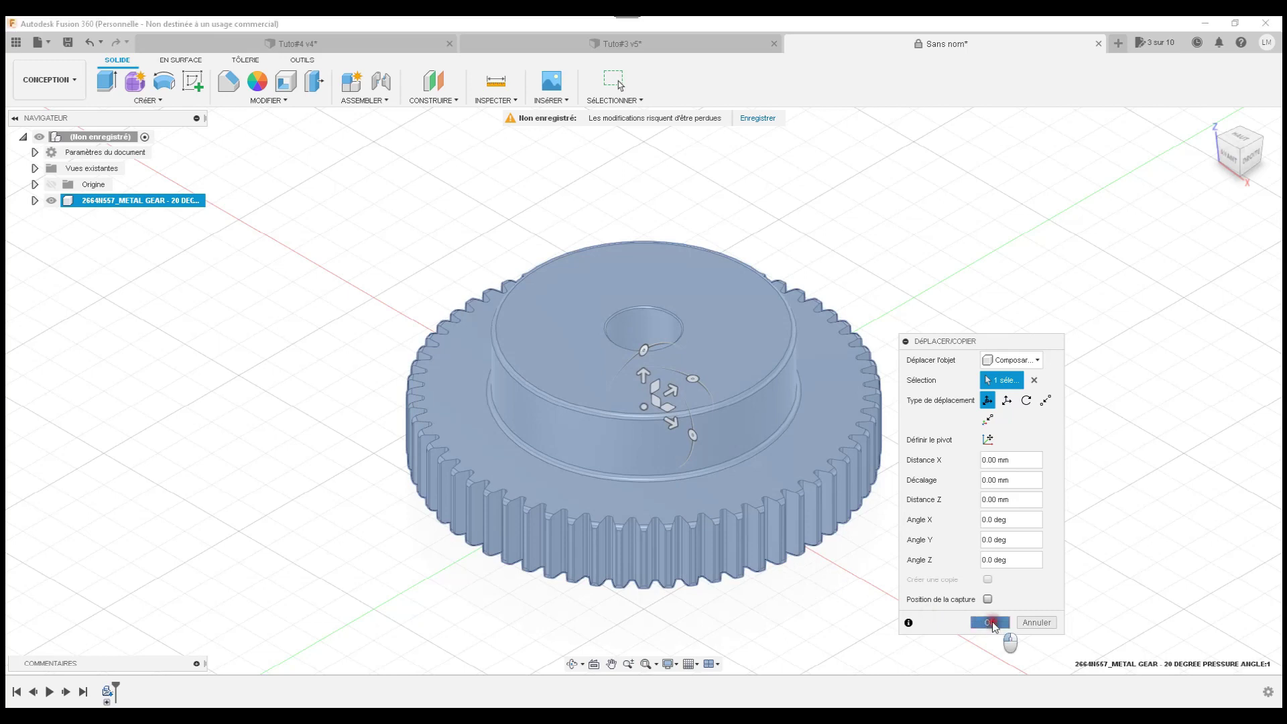
click(991, 622)
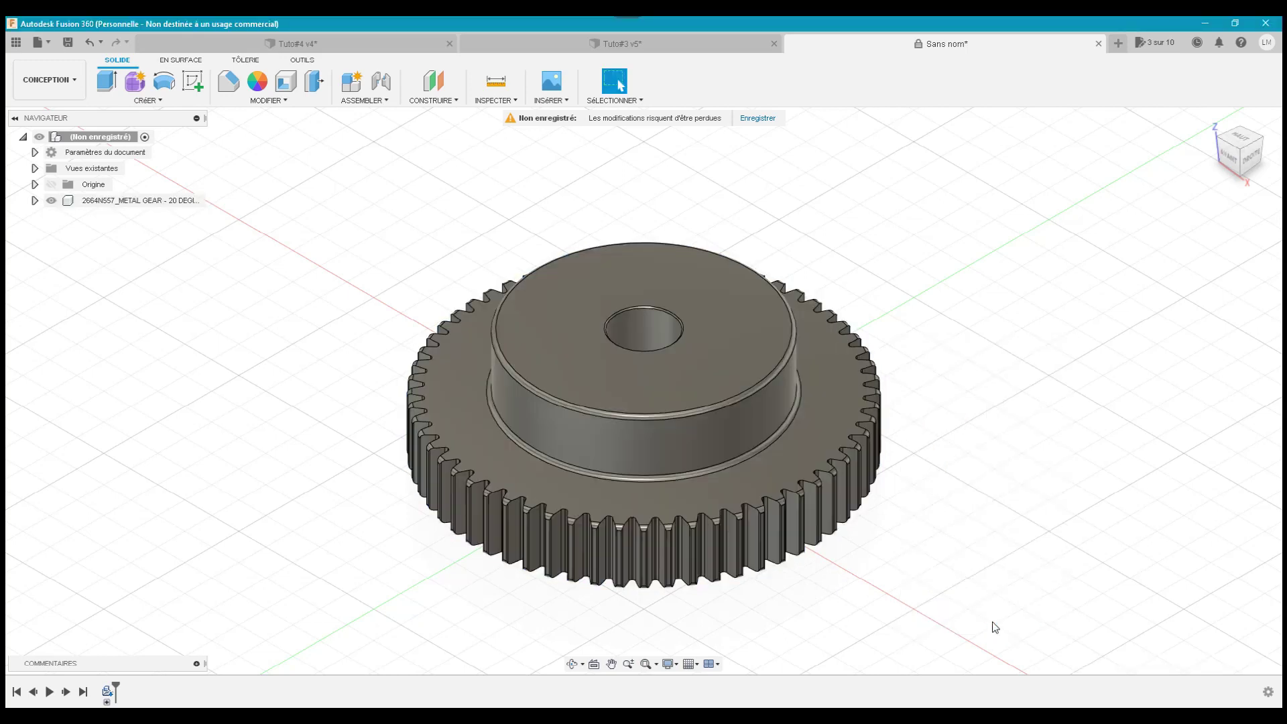
click(1243, 139)
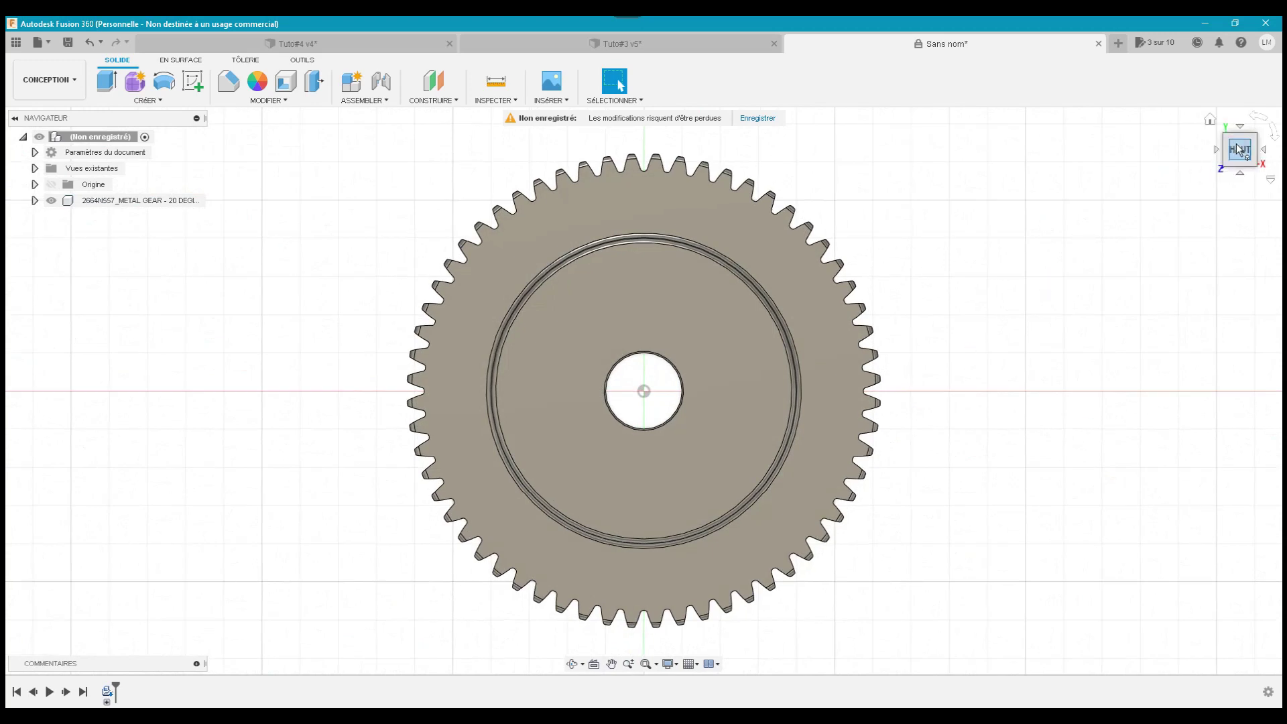
shift+middle_drag(1226, 134, 1225, 143)
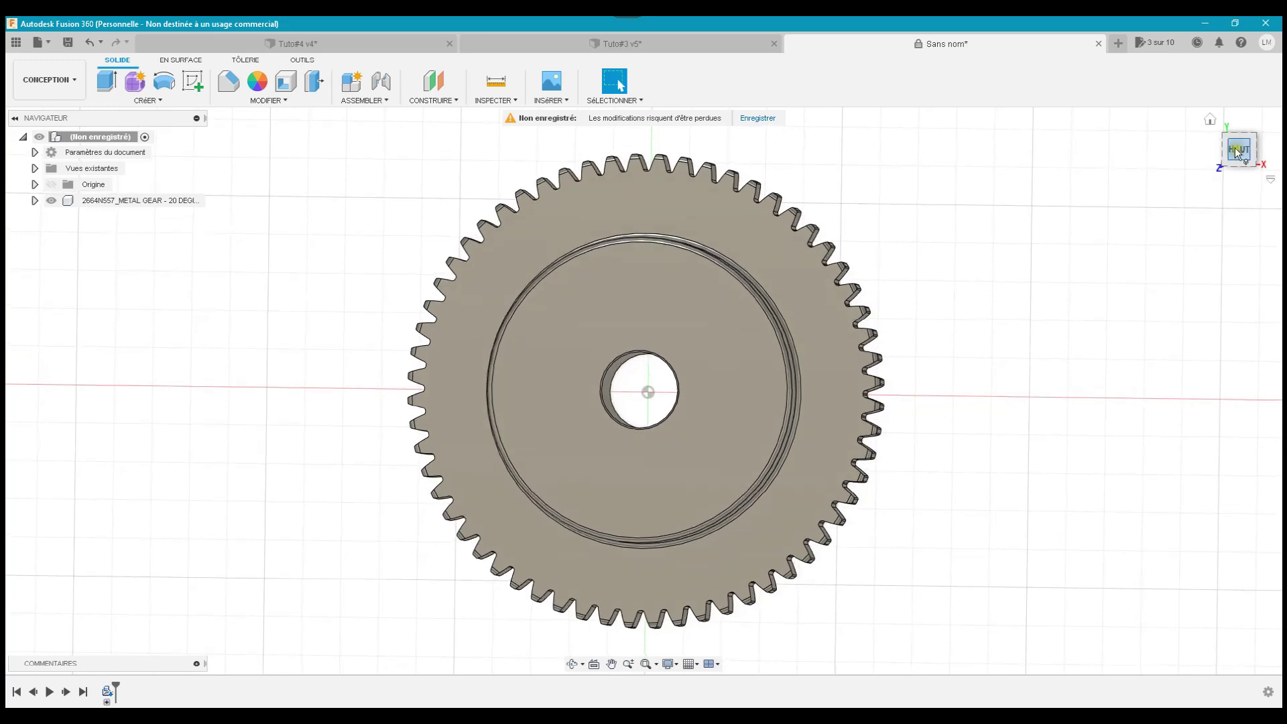
click(1236, 150)
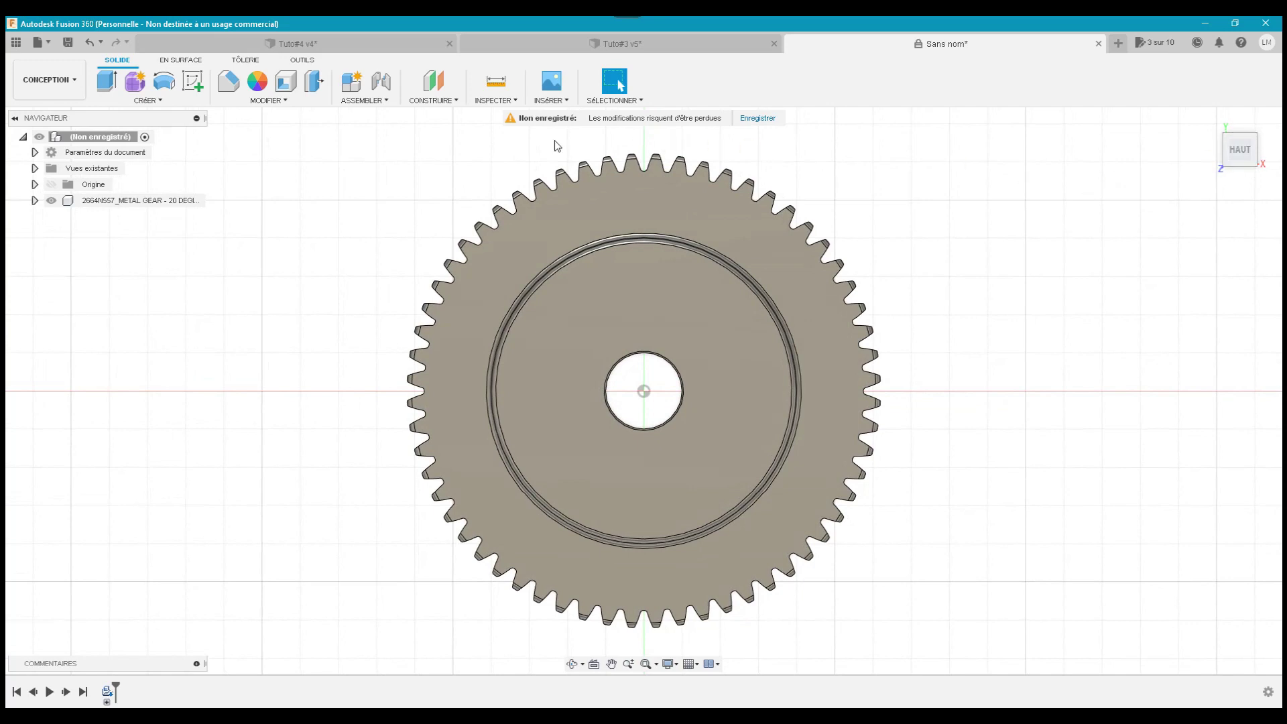
Step: Reopen the McMaster-Carr catalogue, search 'gear' and filter to Metric
click(541, 100)
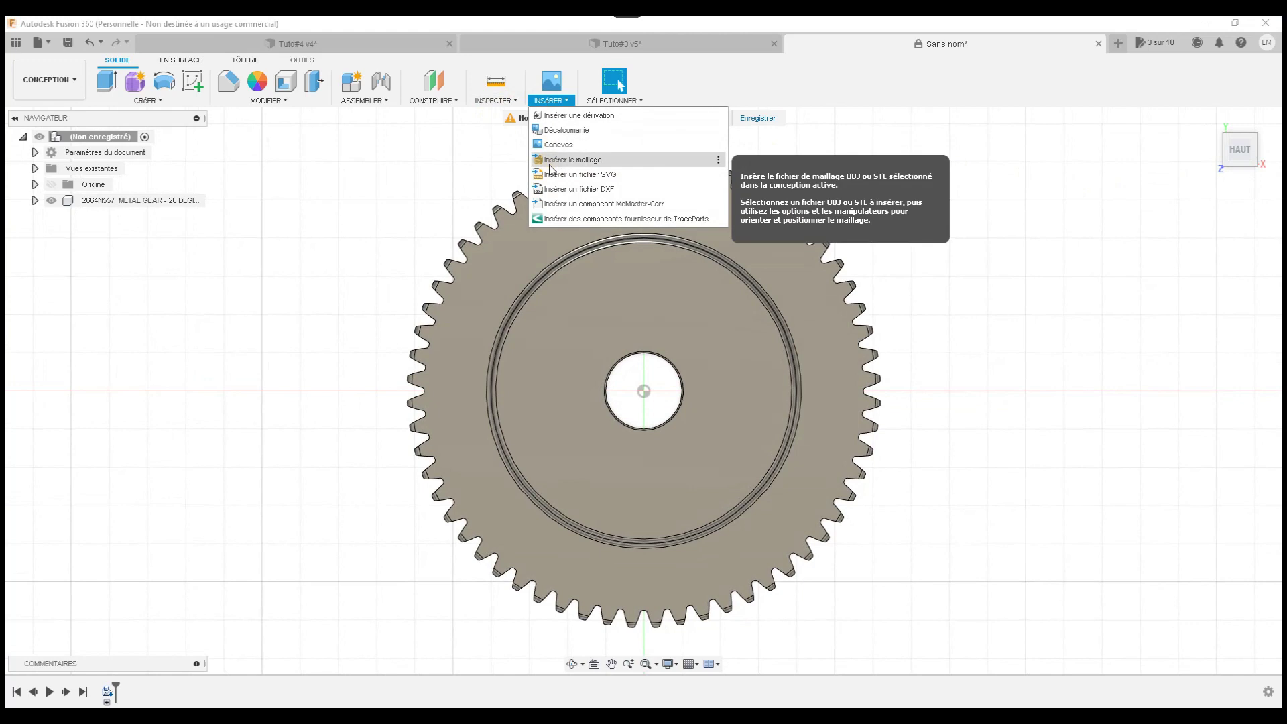
click(560, 205)
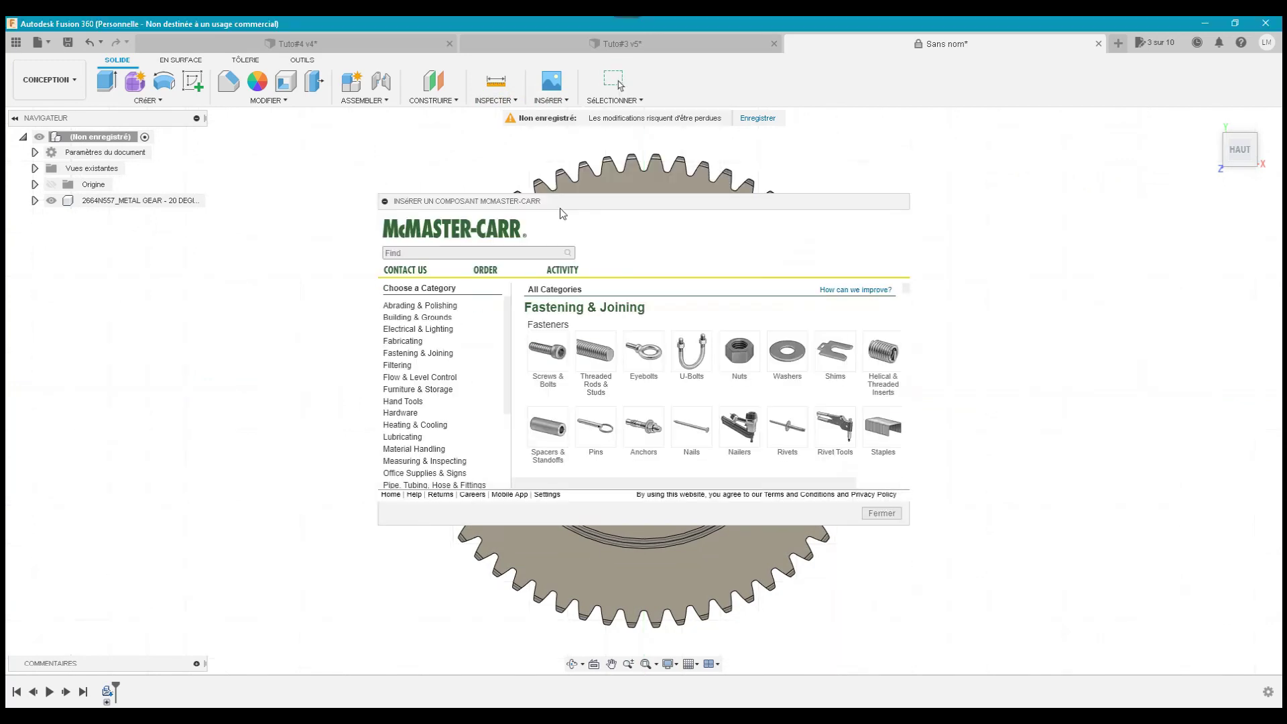
click(445, 256)
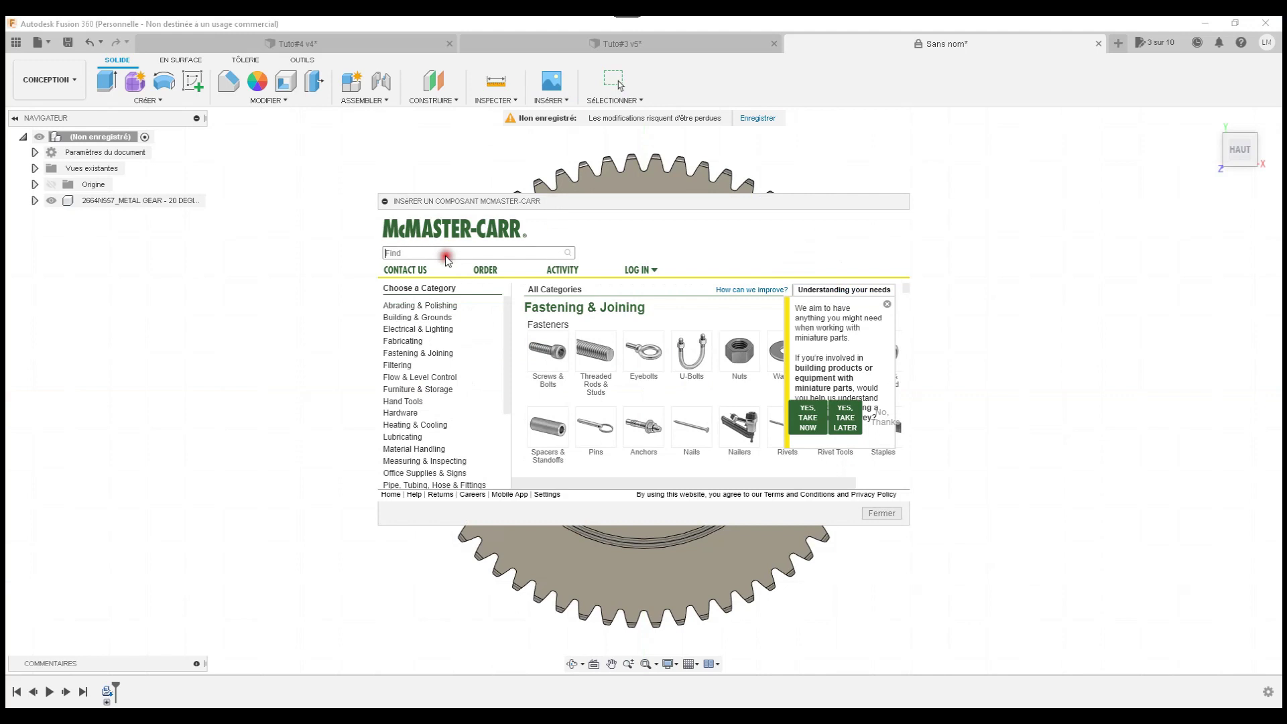
text(gear)
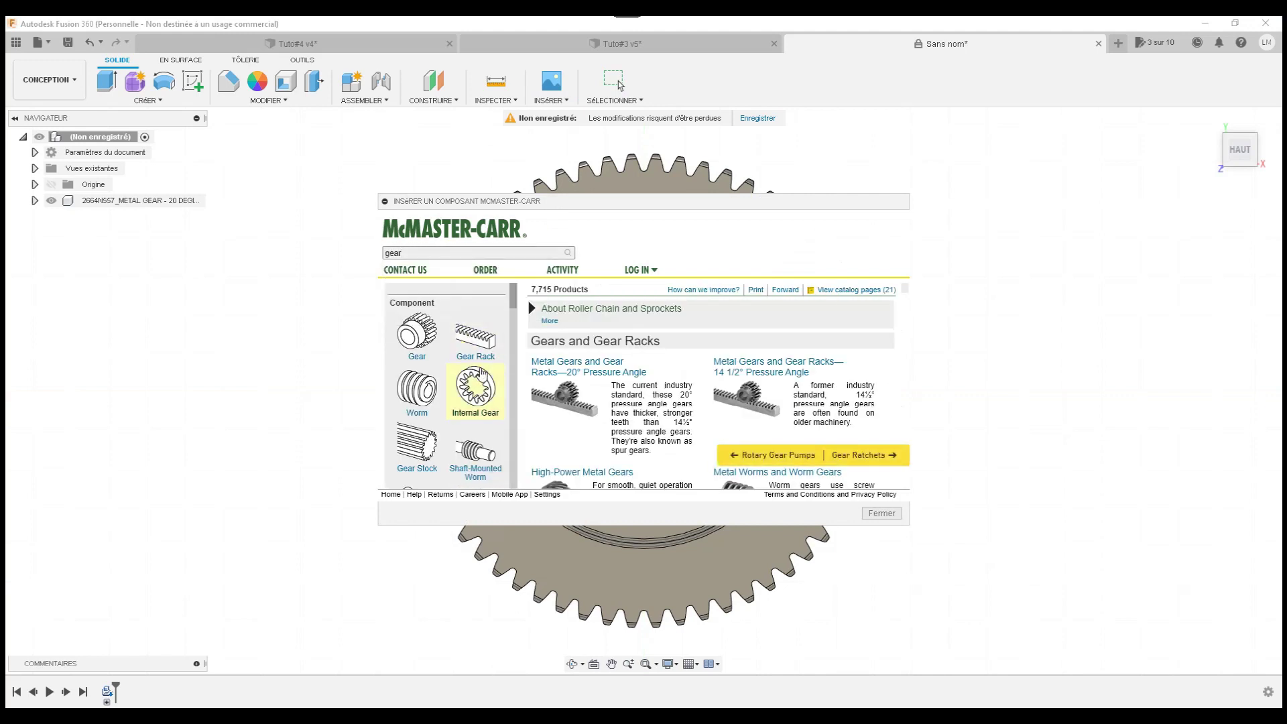
scroll(507, 409, down, 3)
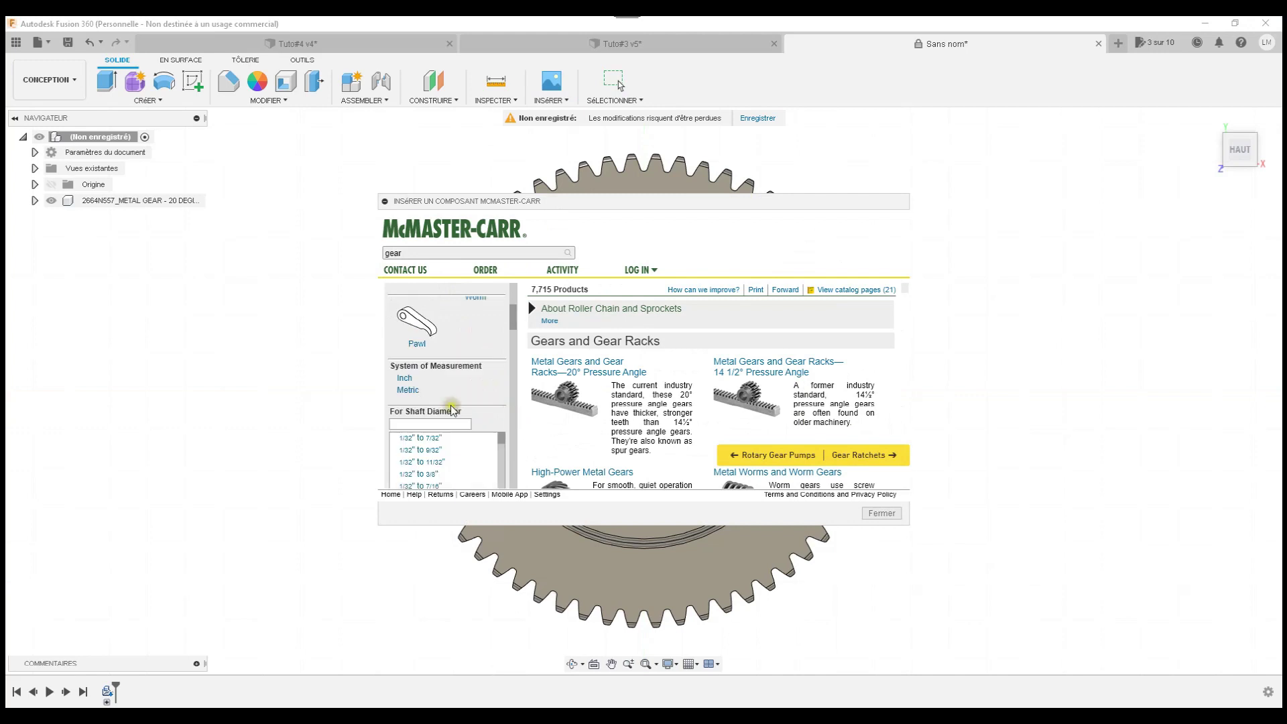
click(407, 391)
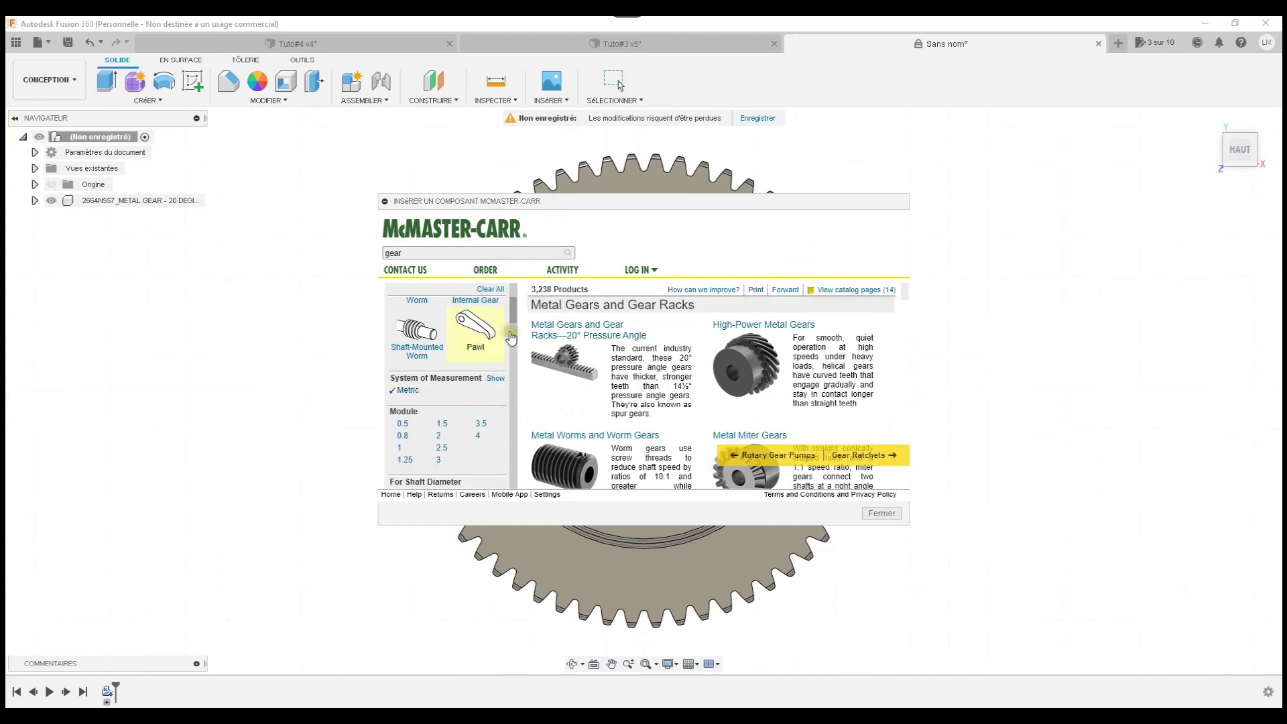
Step: Open the 20° Pressure Angle gears and racks section and find Metric Rectangular Gear Racks
click(577, 329)
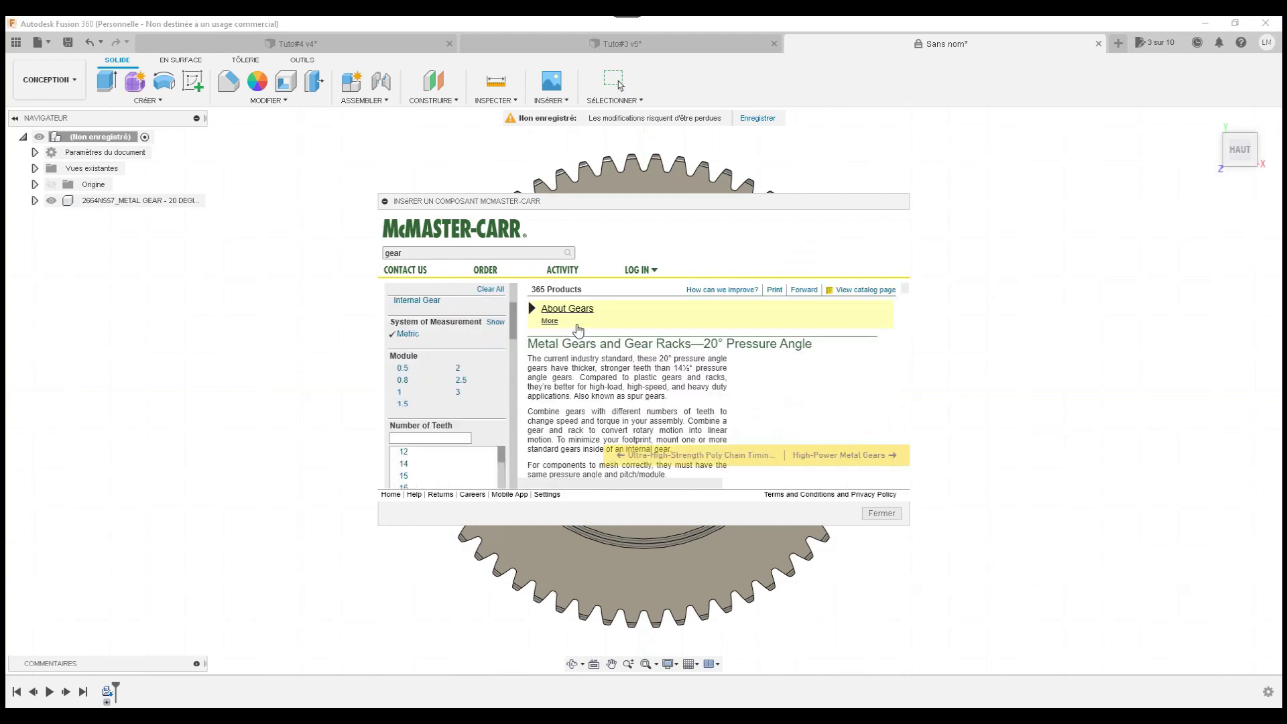
scroll(810, 396, down, 5)
scroll(809, 396, down, 3)
scroll(810, 395, down, 2)
scroll(809, 395, down, 2)
scroll(810, 395, down, 2)
scroll(809, 396, down, 2)
scroll(809, 396, down, 2)
scroll(809, 396, down, 2)
scroll(809, 396, down, 2)
scroll(809, 395, down, 3)
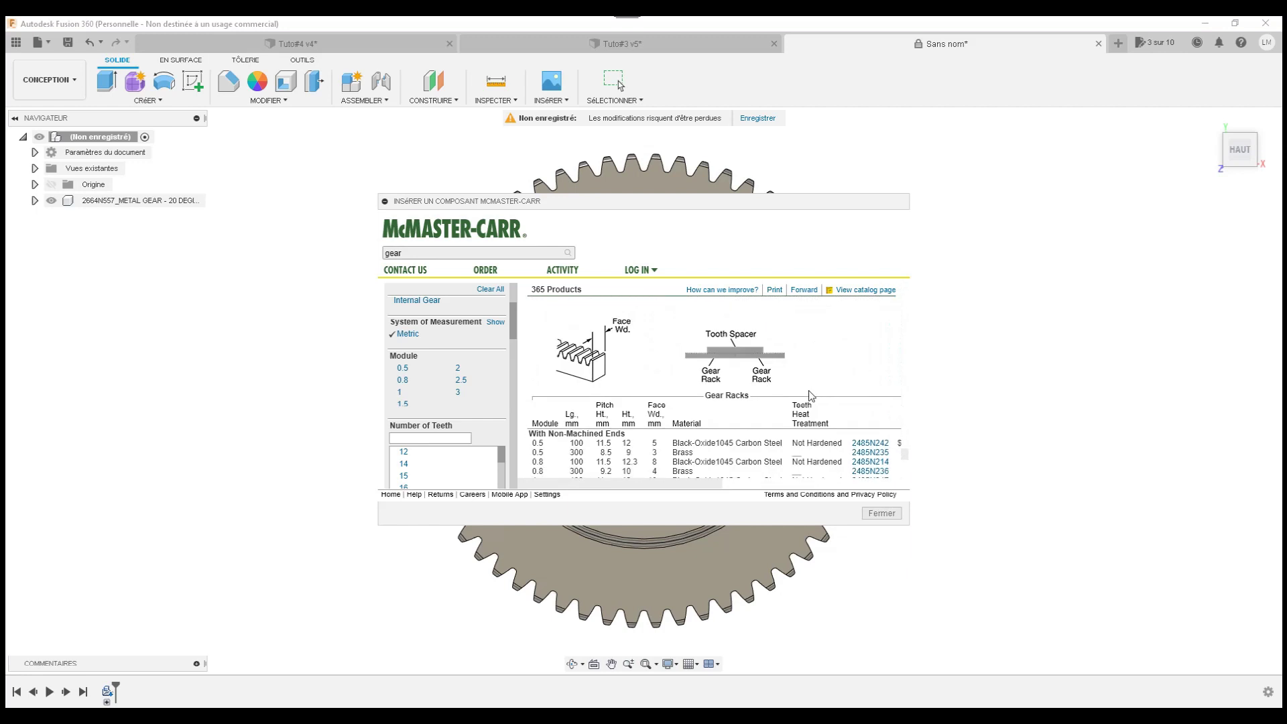
scroll(710, 370, up, 2)
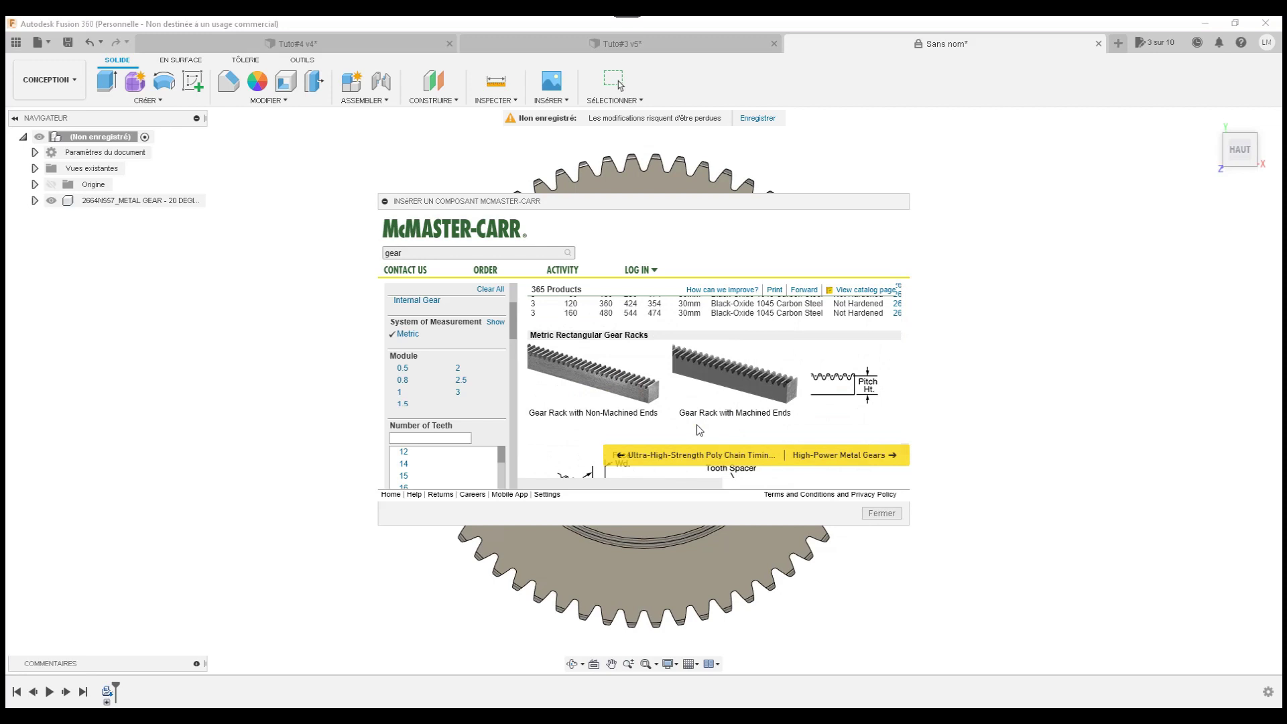
scroll(697, 424, up, 2)
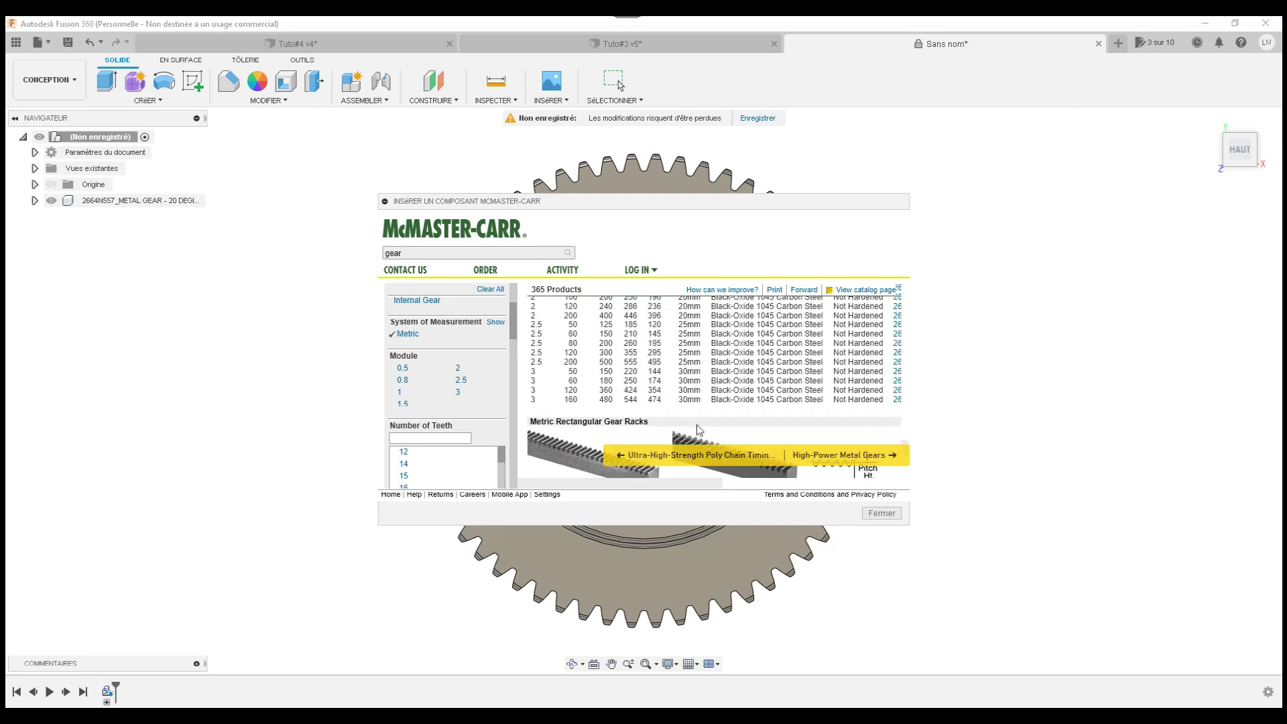
scroll(697, 424, down, 3)
scroll(697, 429, up, 2)
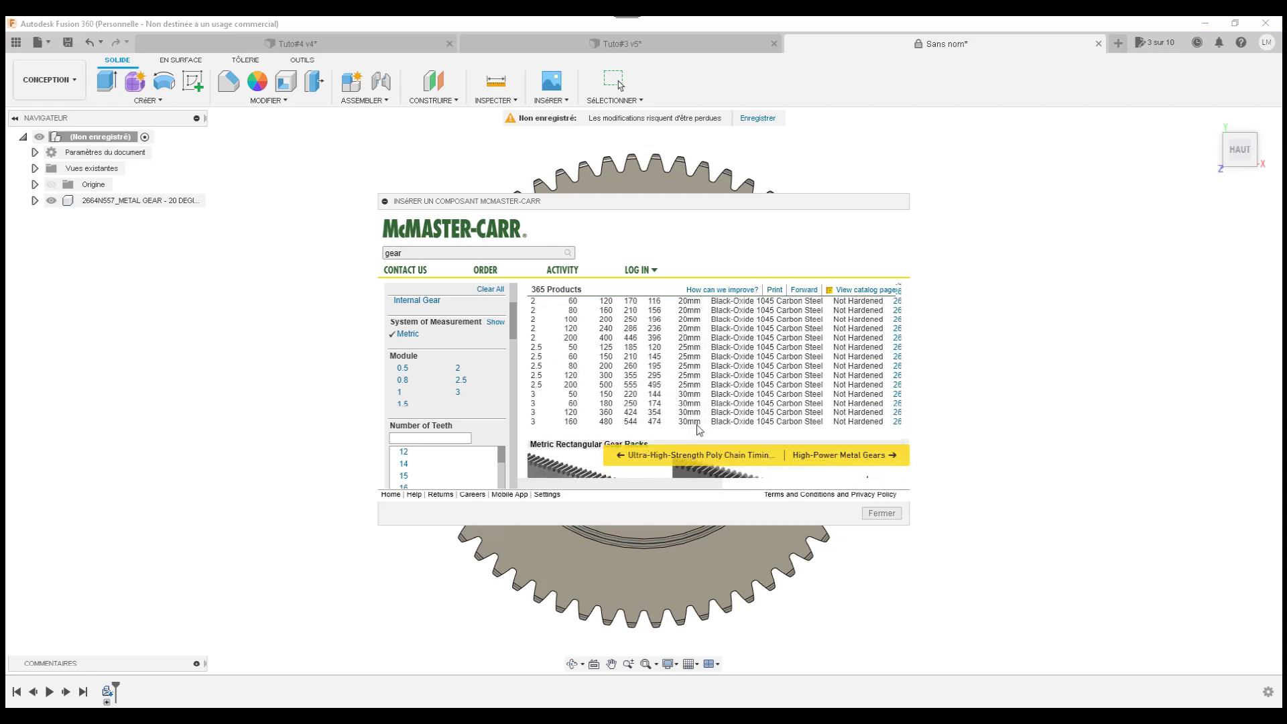
scroll(698, 429, down, 3)
scroll(698, 429, up, 2)
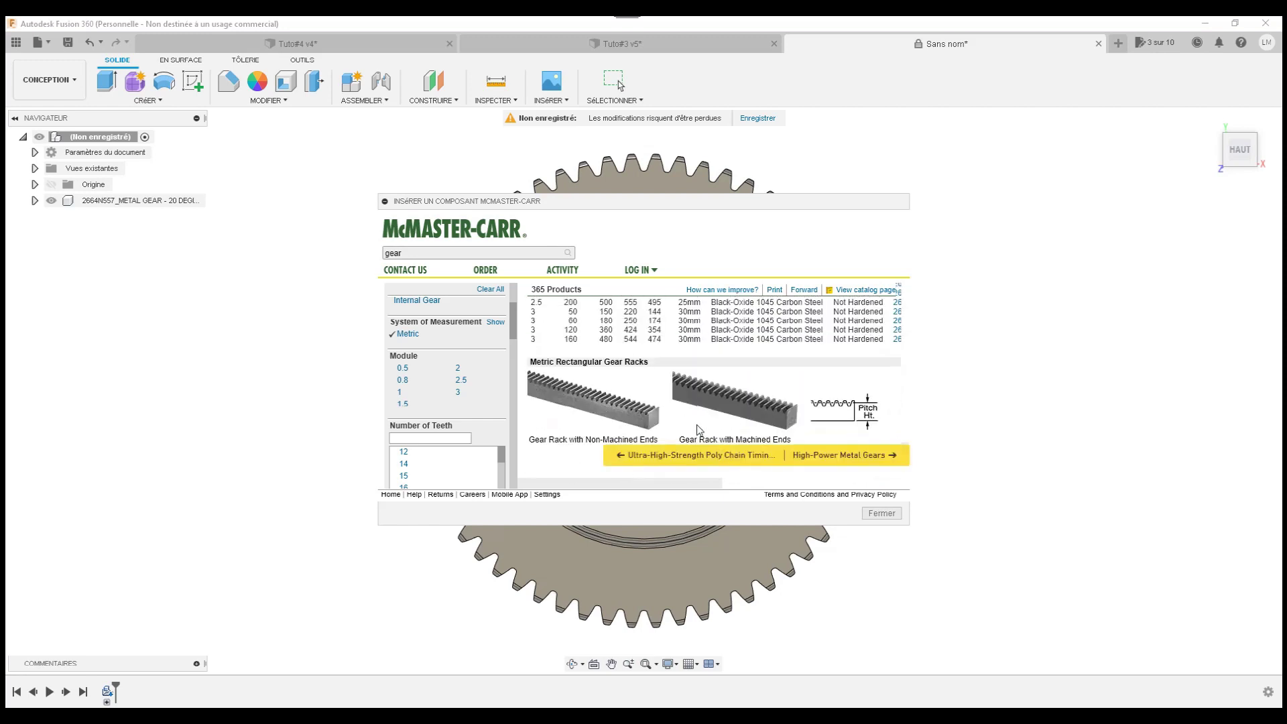
Step: Filter to gear racks with non-machined ends and open the product page for rack 2485N217
mouse_move(734, 400)
click(632, 425)
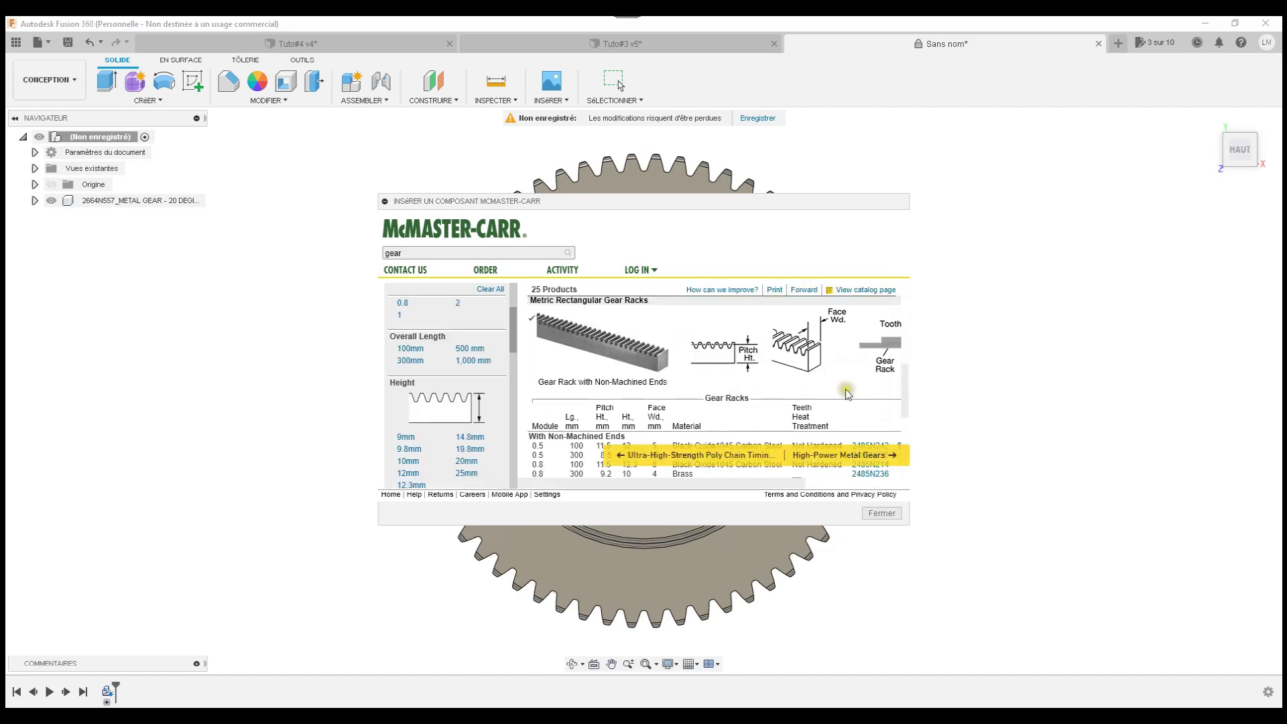
drag(903, 383, 906, 415)
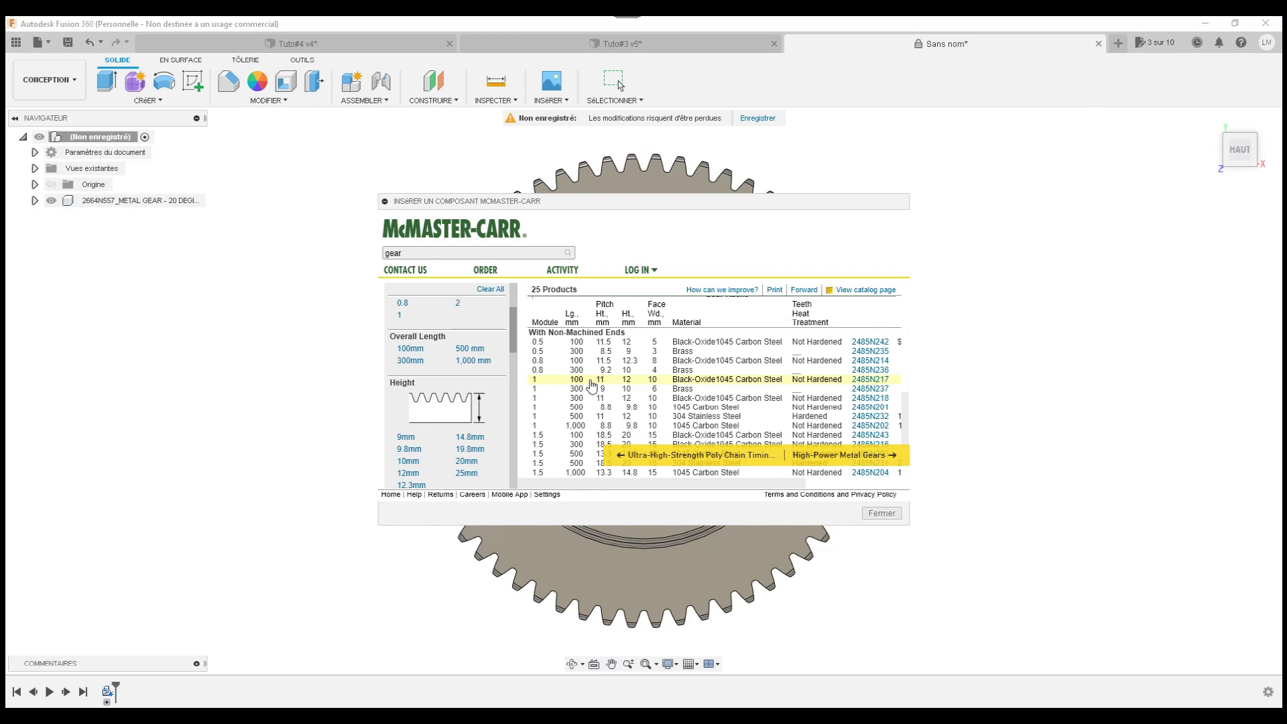
click(591, 385)
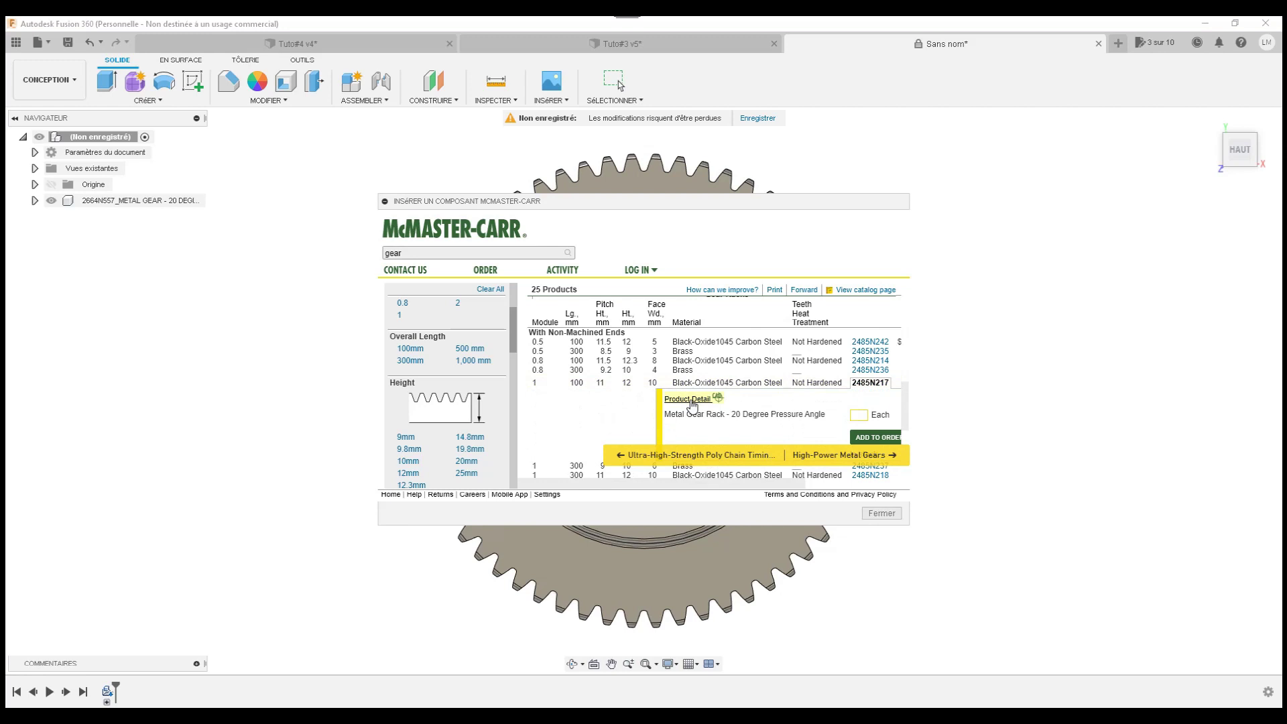
click(688, 399)
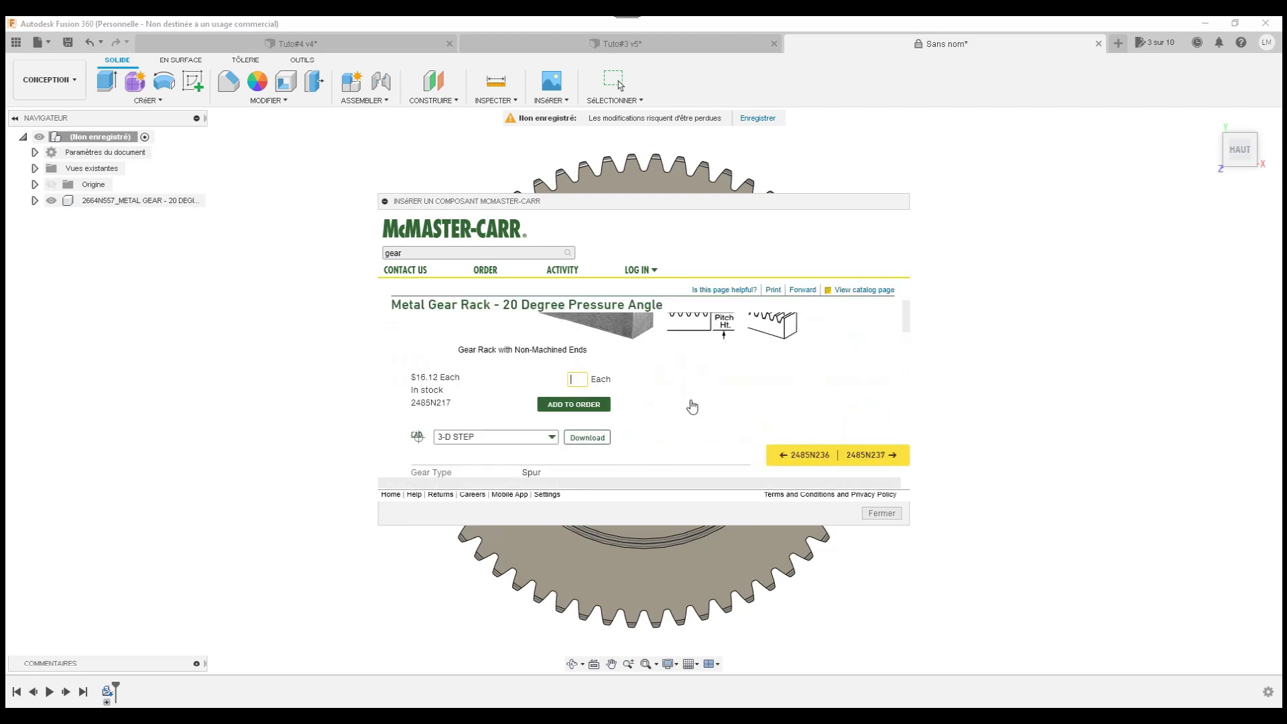
scroll(664, 405, up, 2)
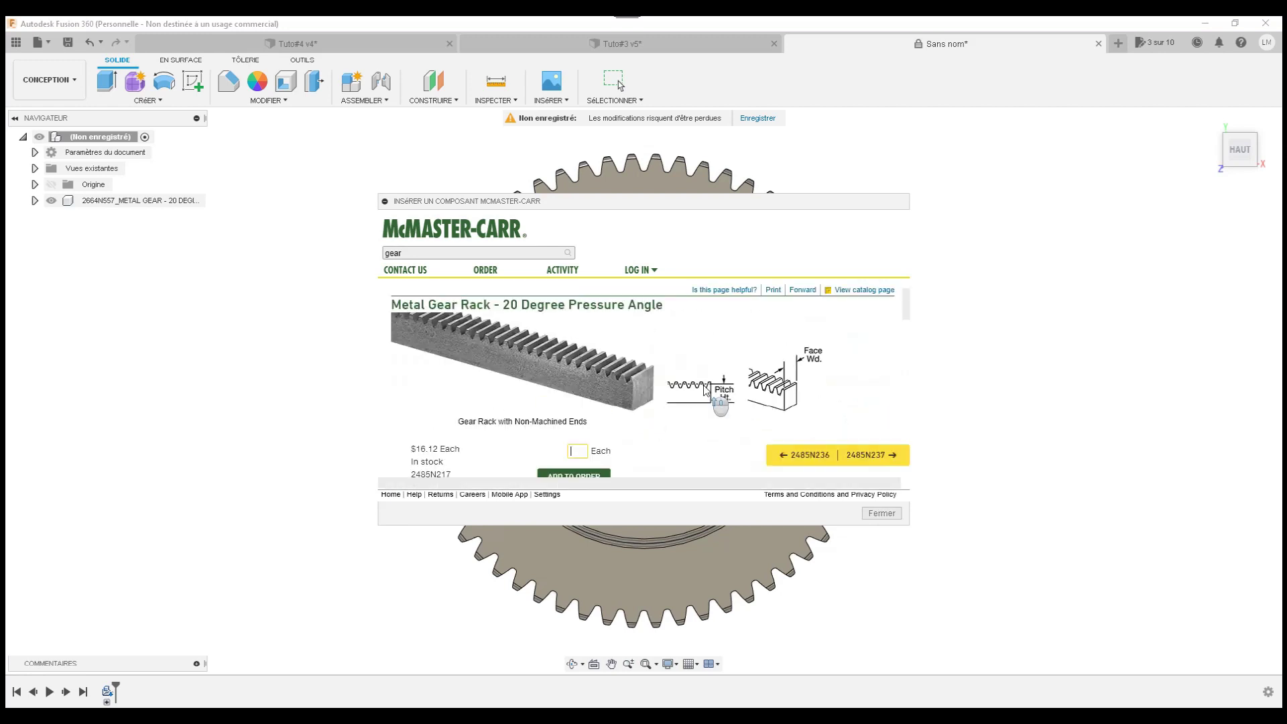
scroll(703, 390, down, 2)
scroll(702, 390, down, 2)
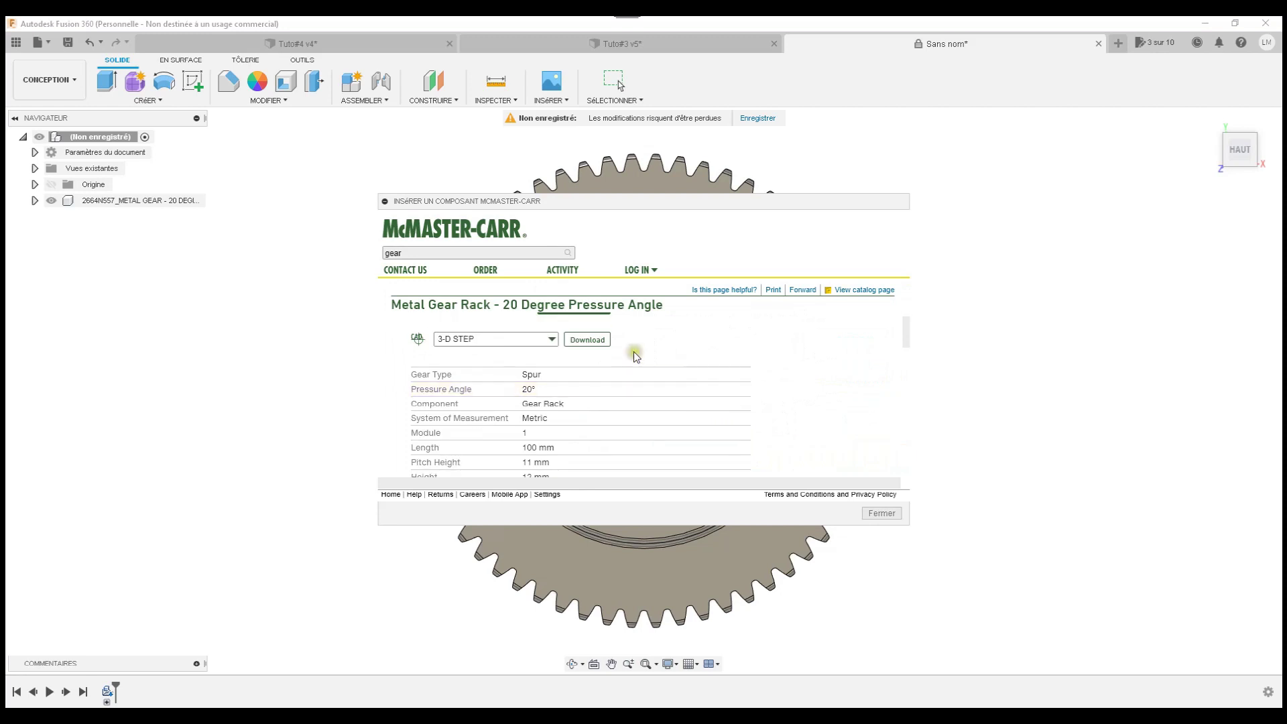
Step: Insert gear rack 2485N217 into the design and view it from the top
click(597, 347)
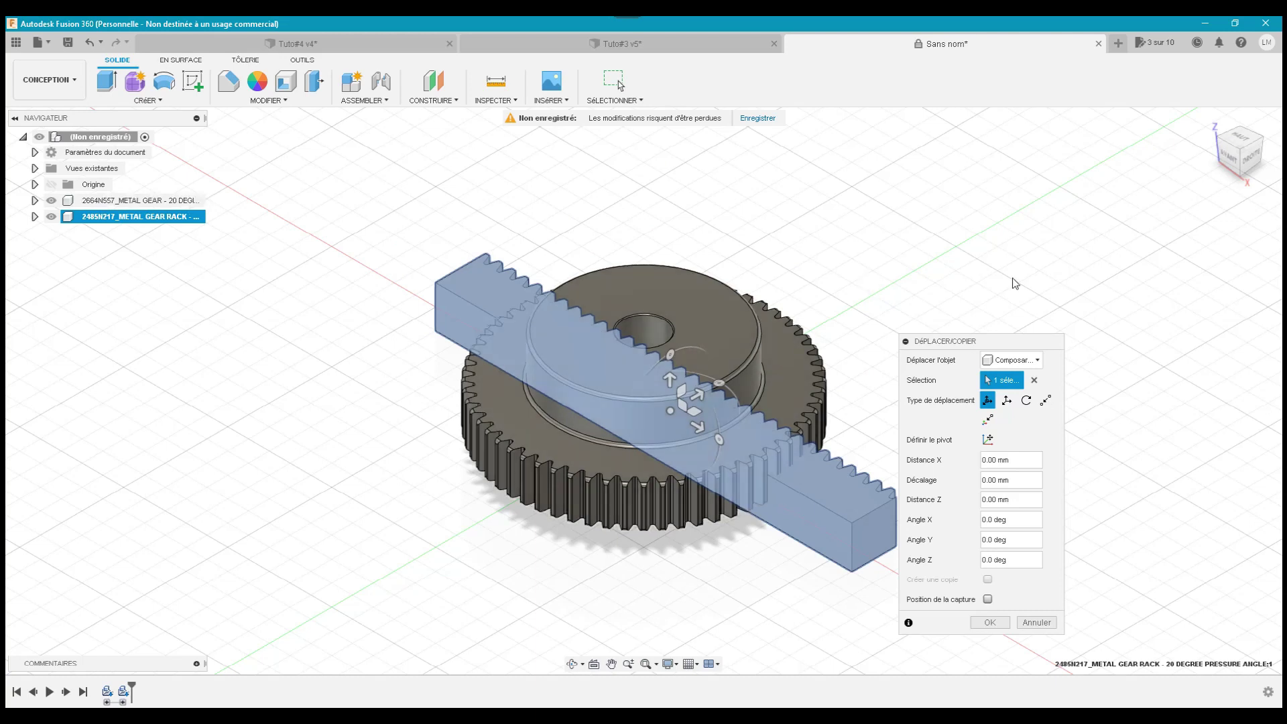
click(1241, 136)
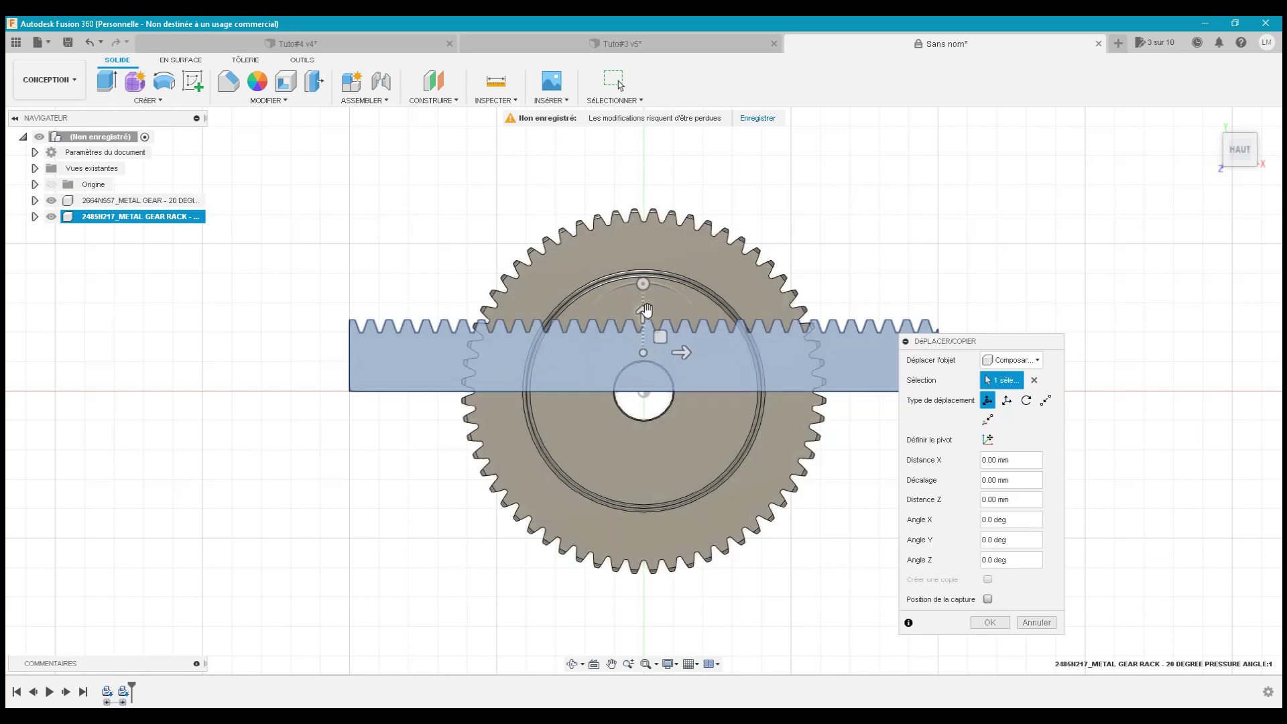
Step: Offset the rack -41 mm below the gear and zoom in on the meshing teeth
click(640, 323)
drag(641, 326, 634, 560)
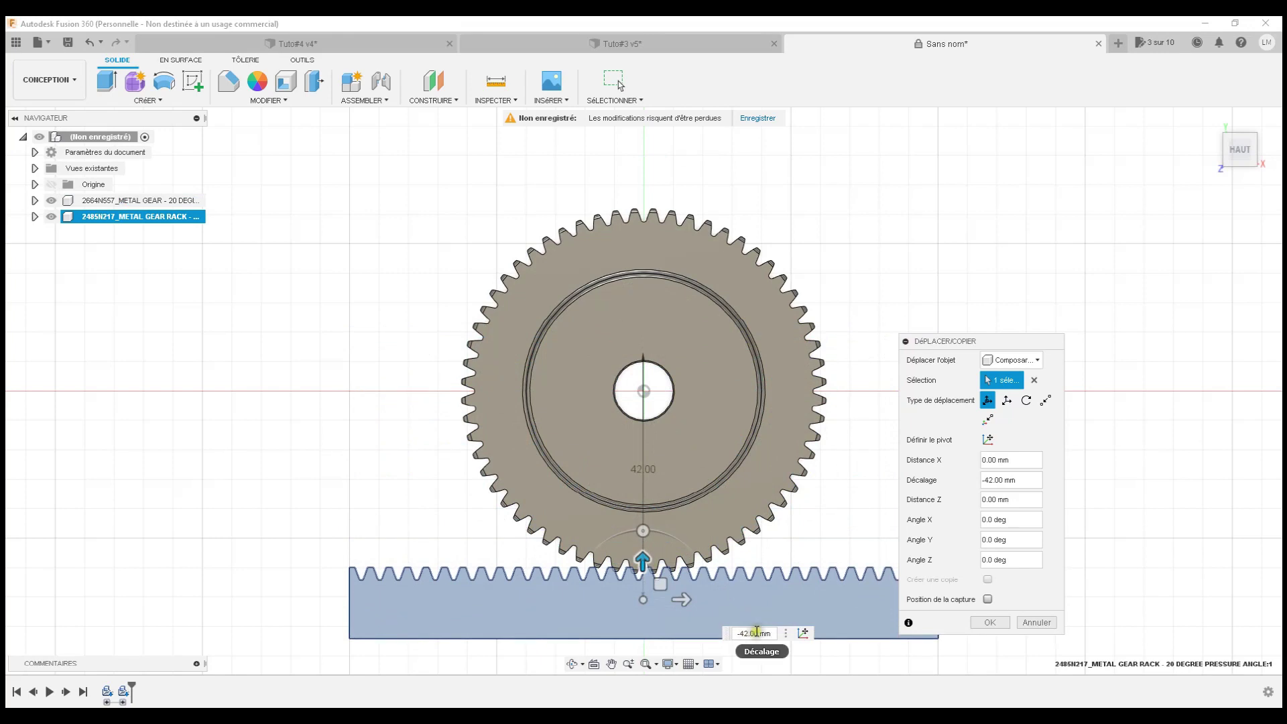
drag(769, 633, 734, 633)
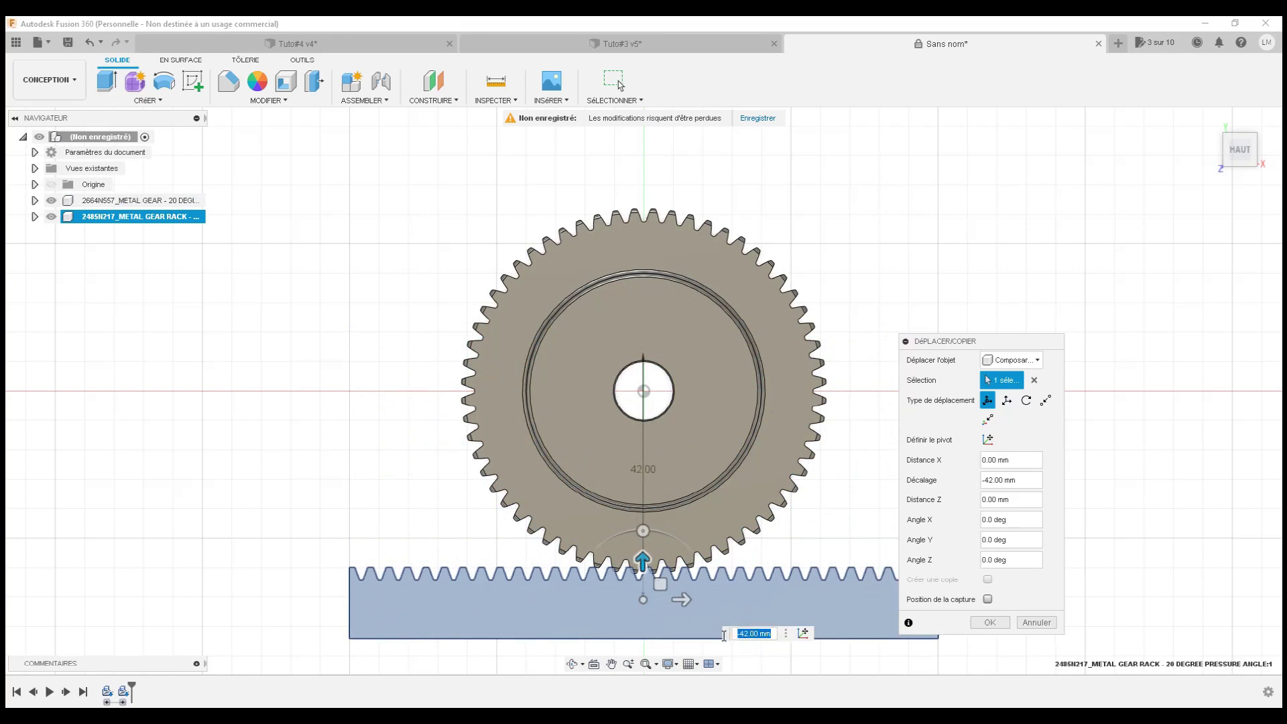
text(-41)
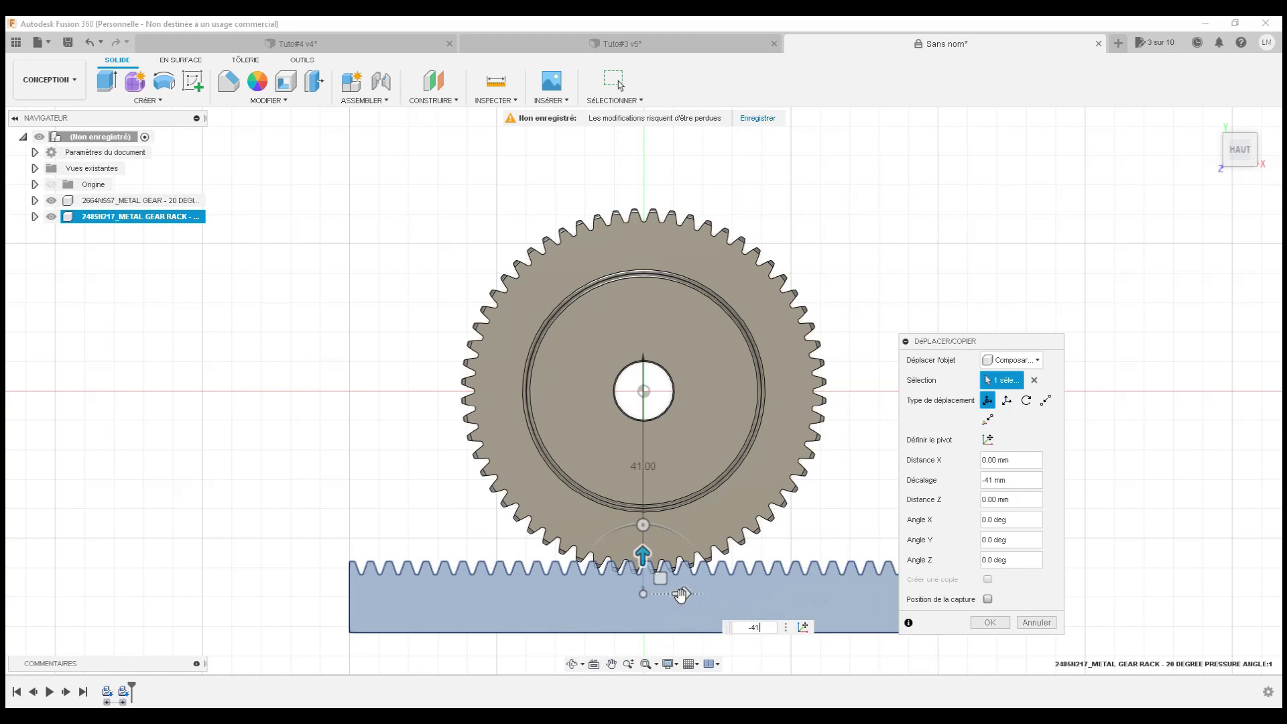
scroll(663, 616, up, 3)
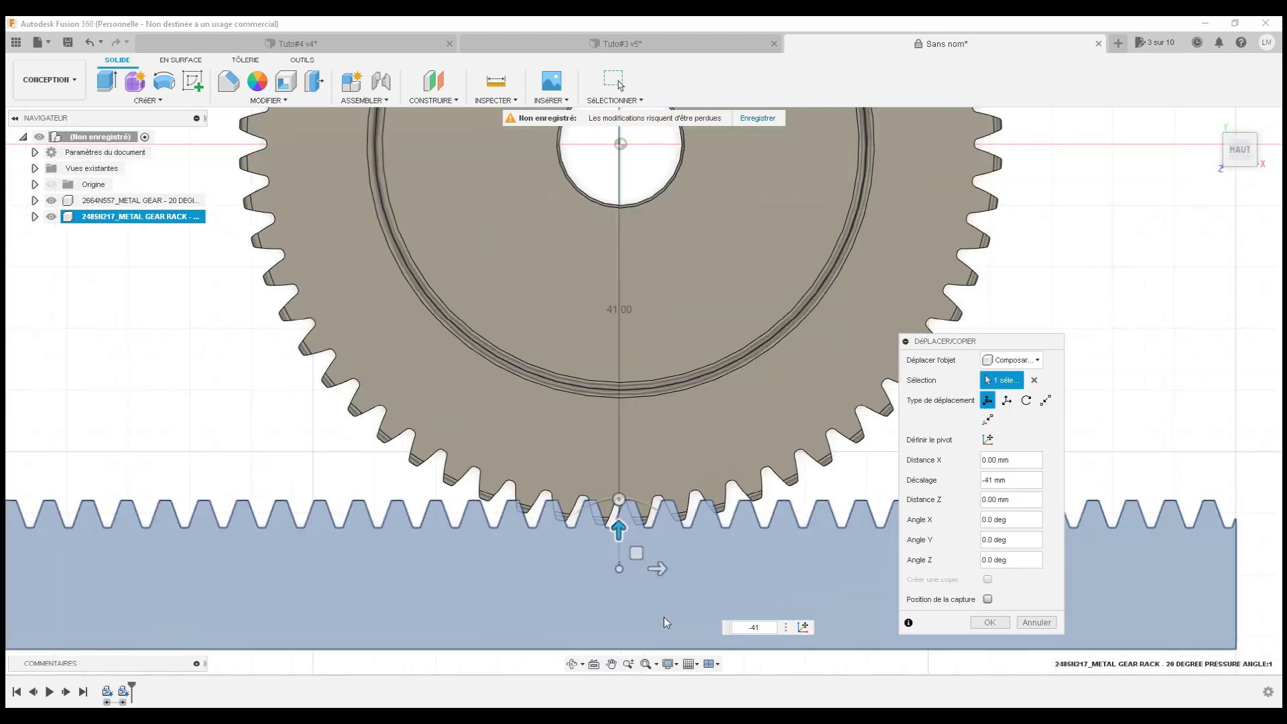
scroll(644, 458, up, 2)
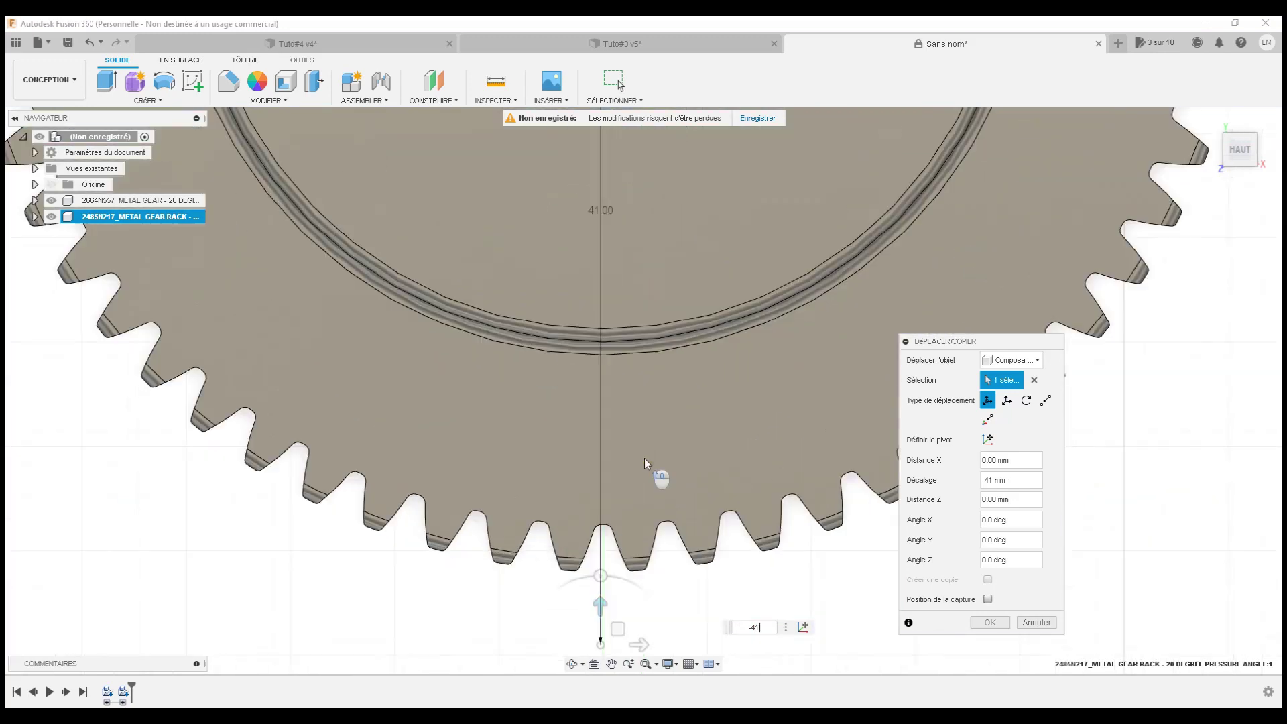
scroll(645, 458, up, 2)
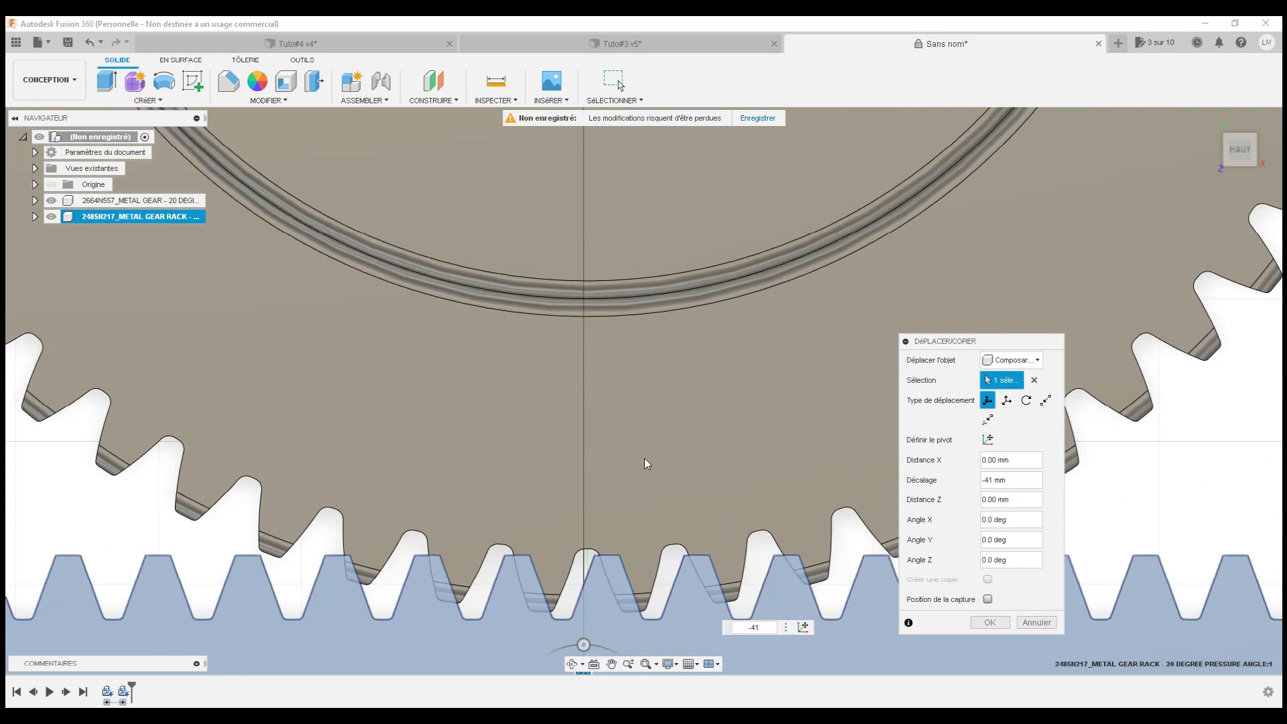
middle_drag(644, 462, 657, 289)
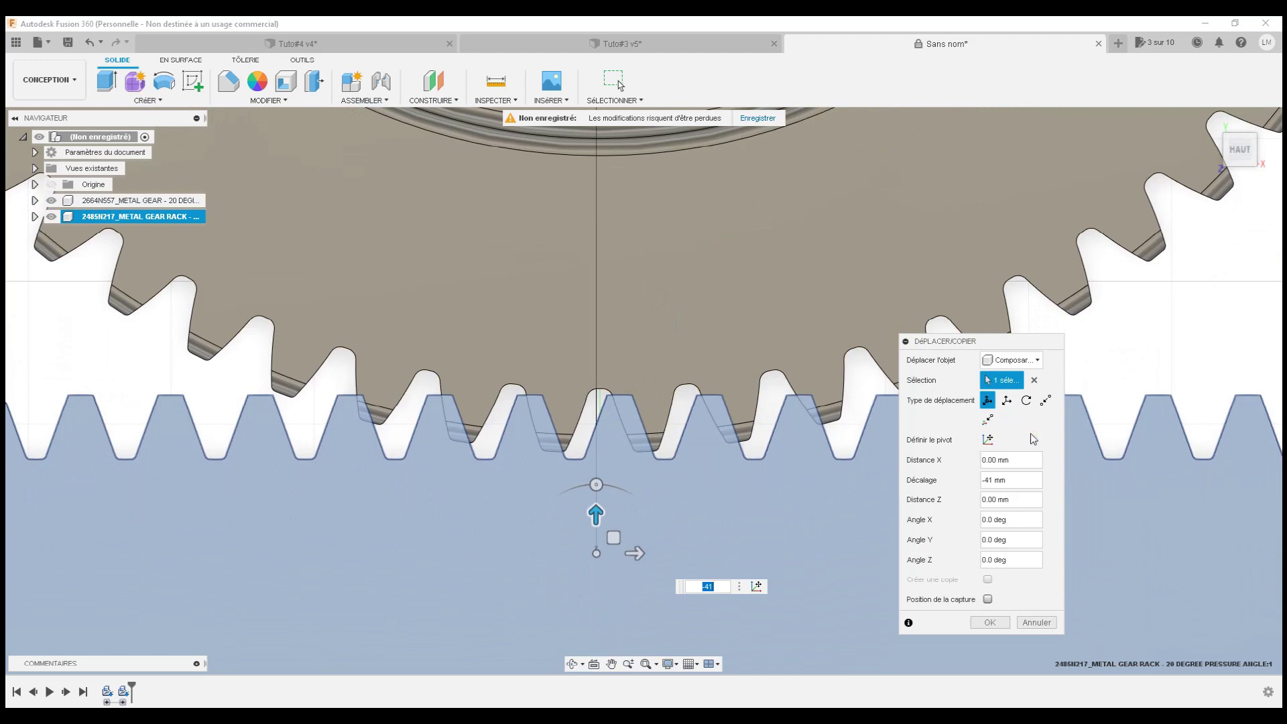
Step: Move the rack point-to-point from a tooth tip to the gear point, capturing its position
click(1043, 401)
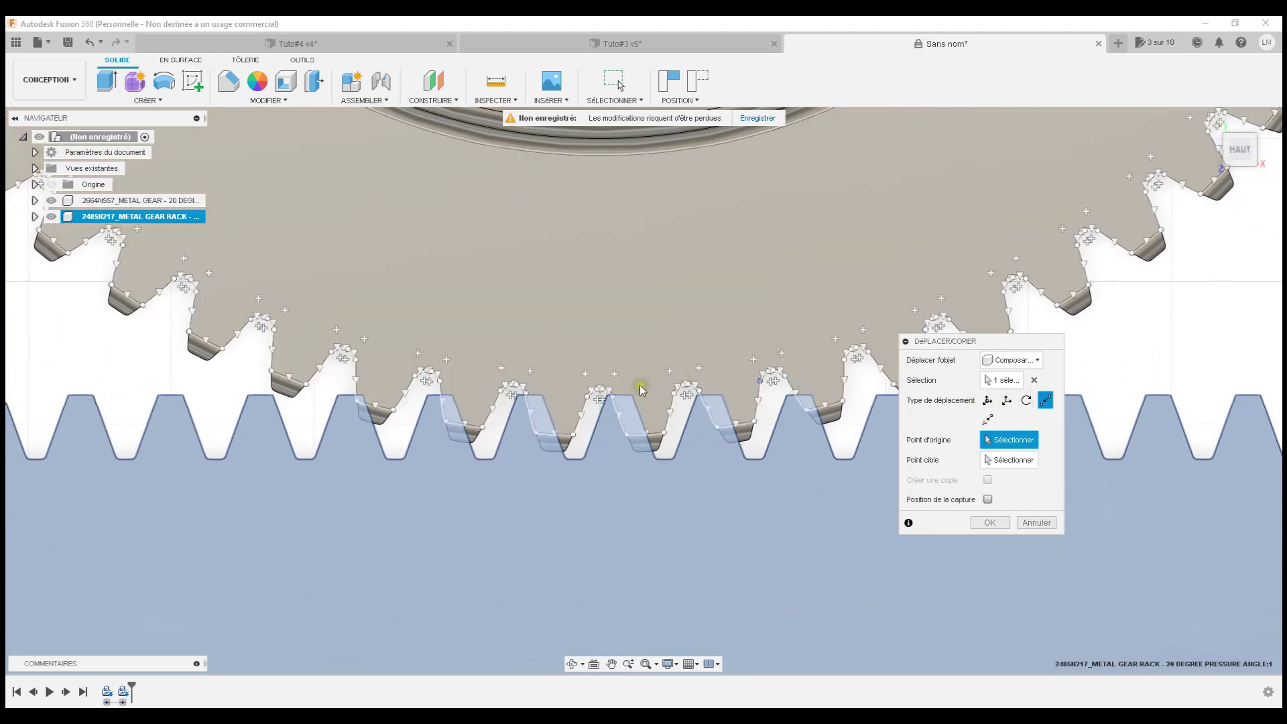
click(608, 399)
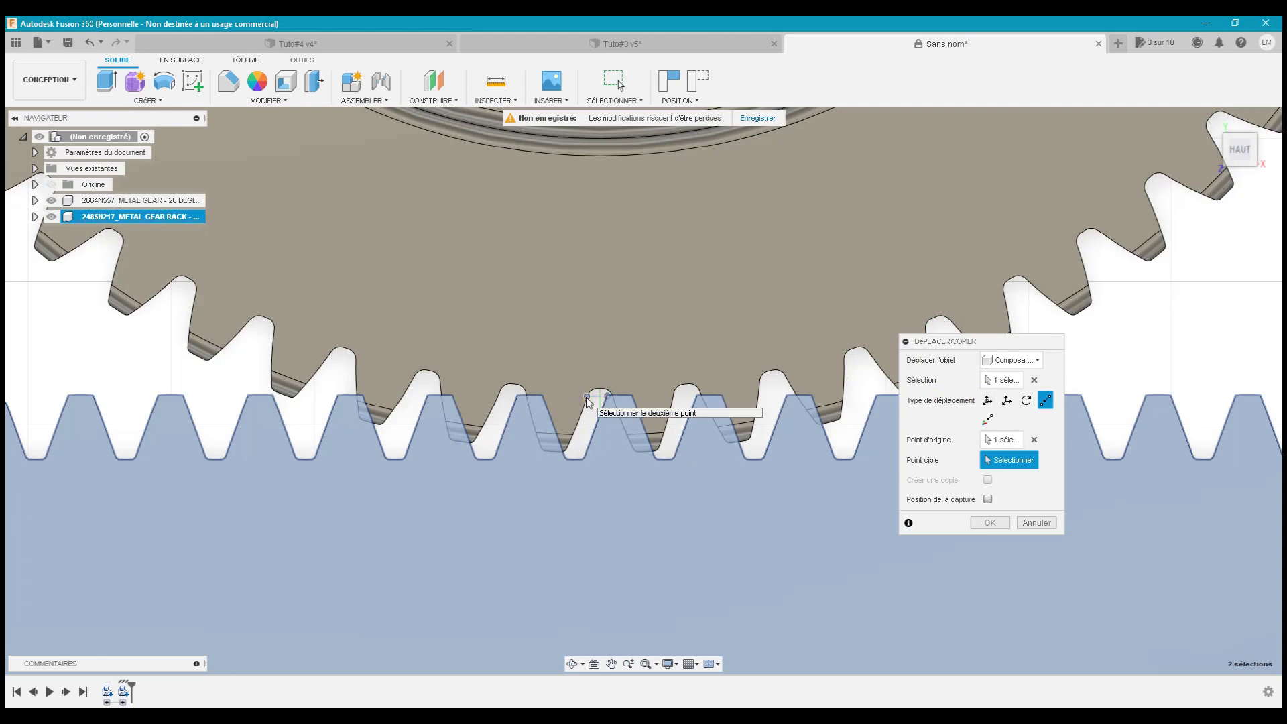
click(587, 399)
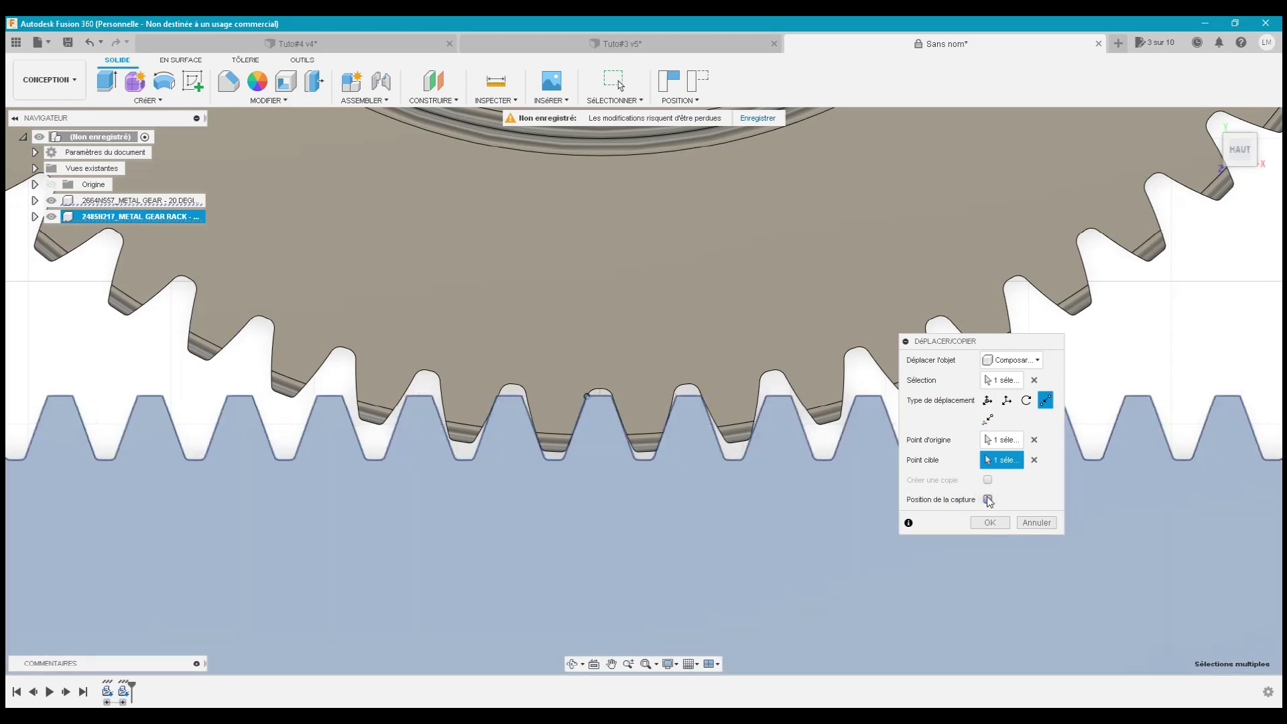
click(988, 500)
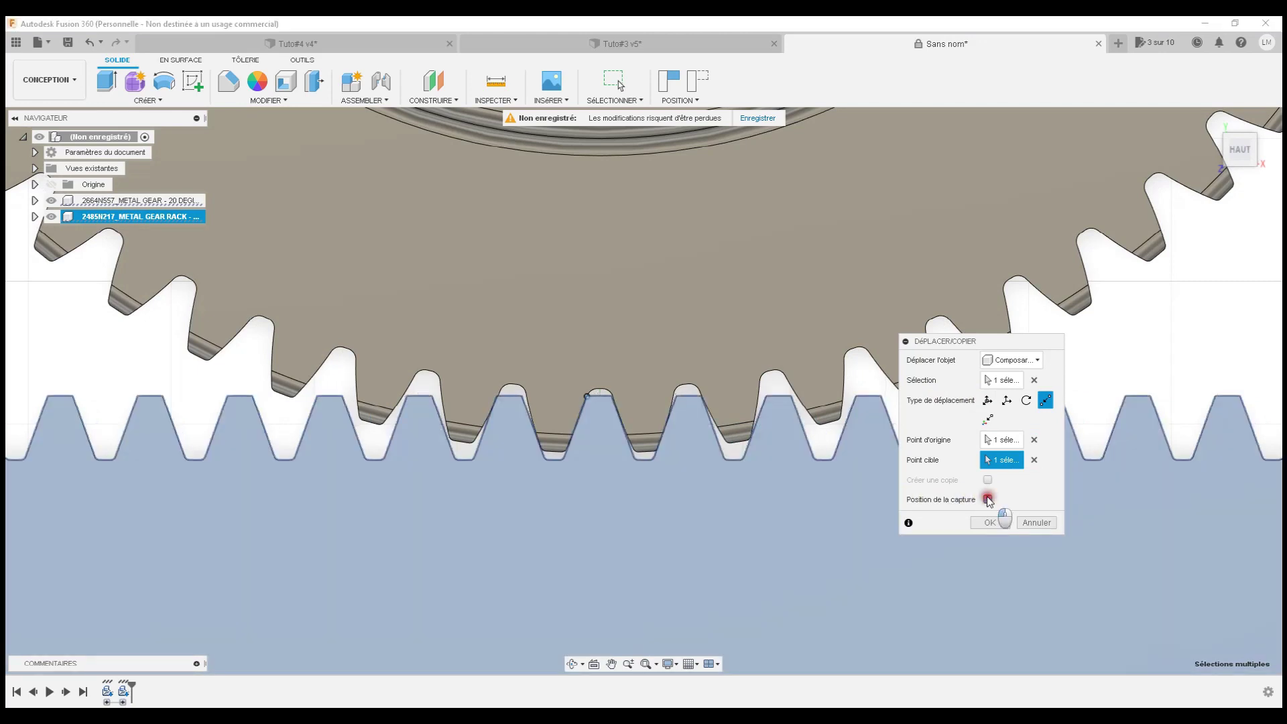
click(987, 500)
click(996, 522)
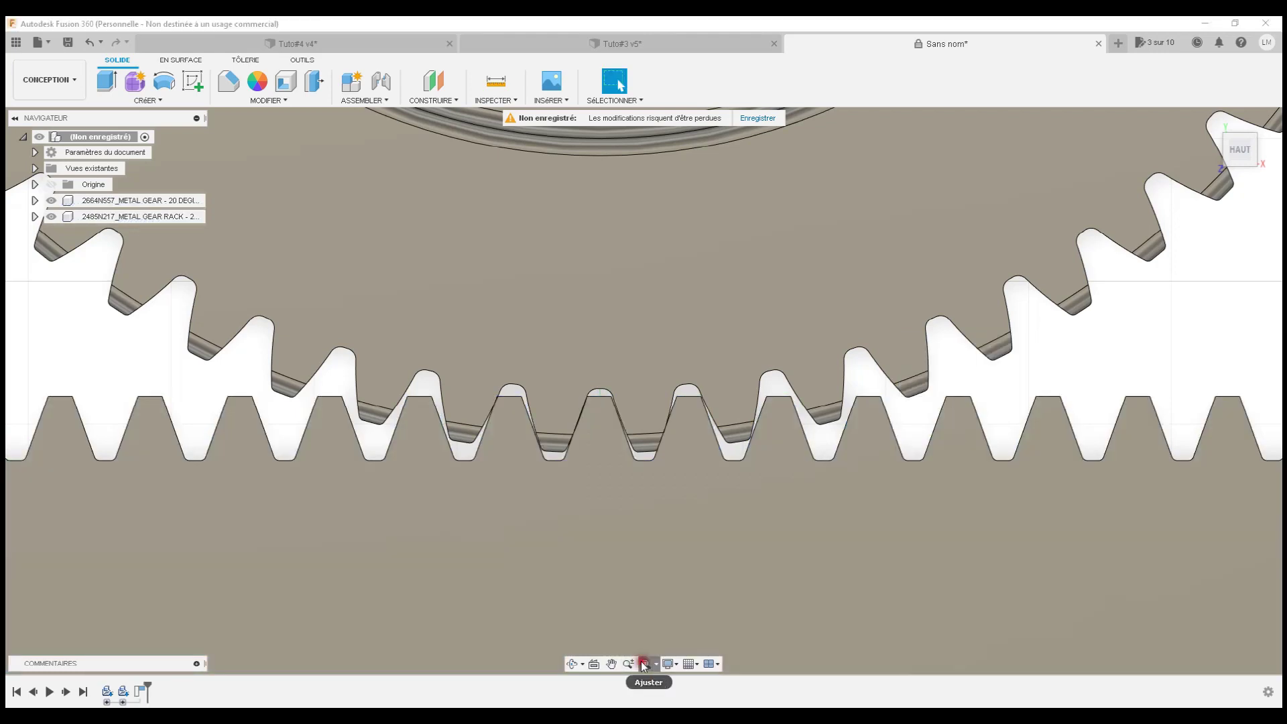
Step: Fit the gear and rack in view, clear the selection, and show the ASSEMBLER commands
click(642, 663)
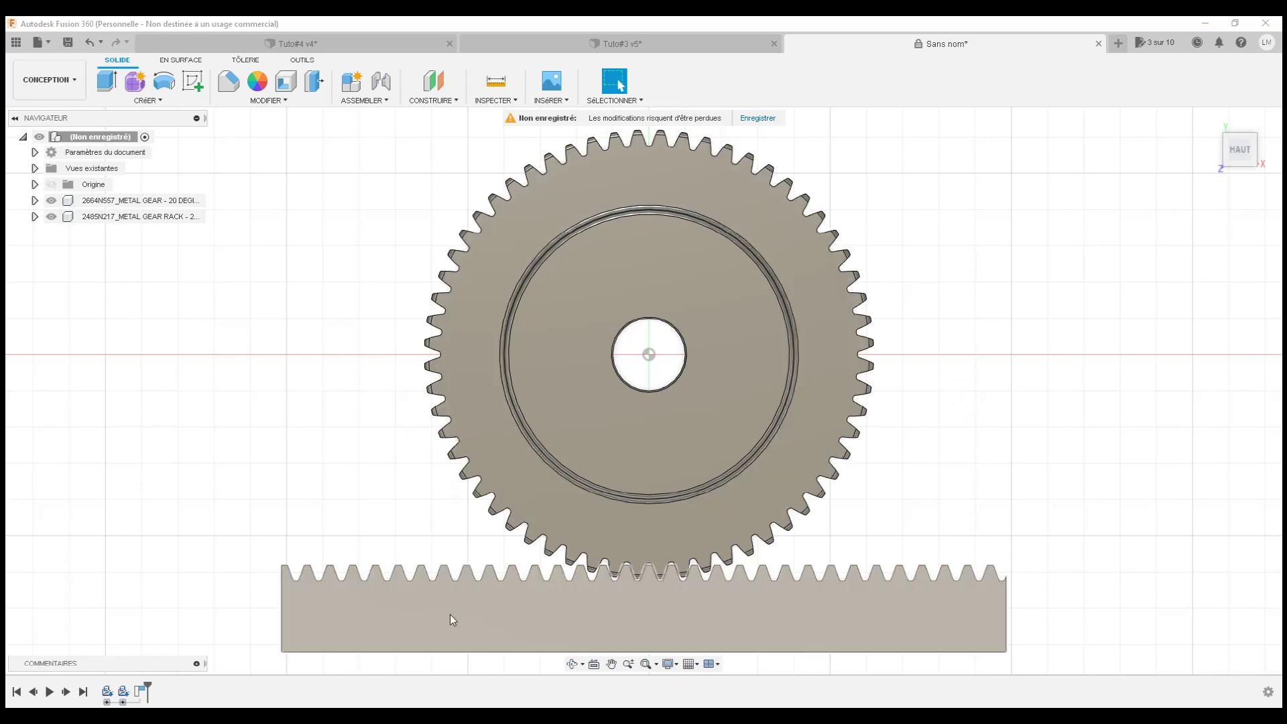
click(350, 439)
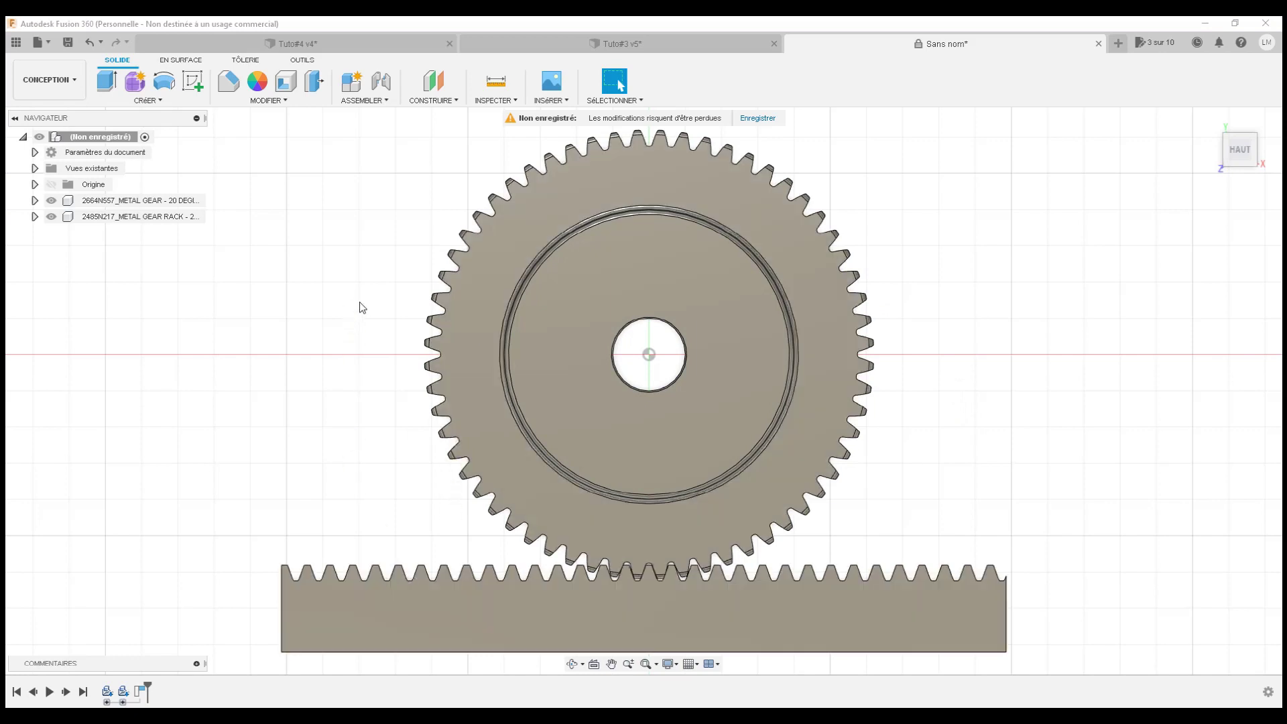
click(365, 101)
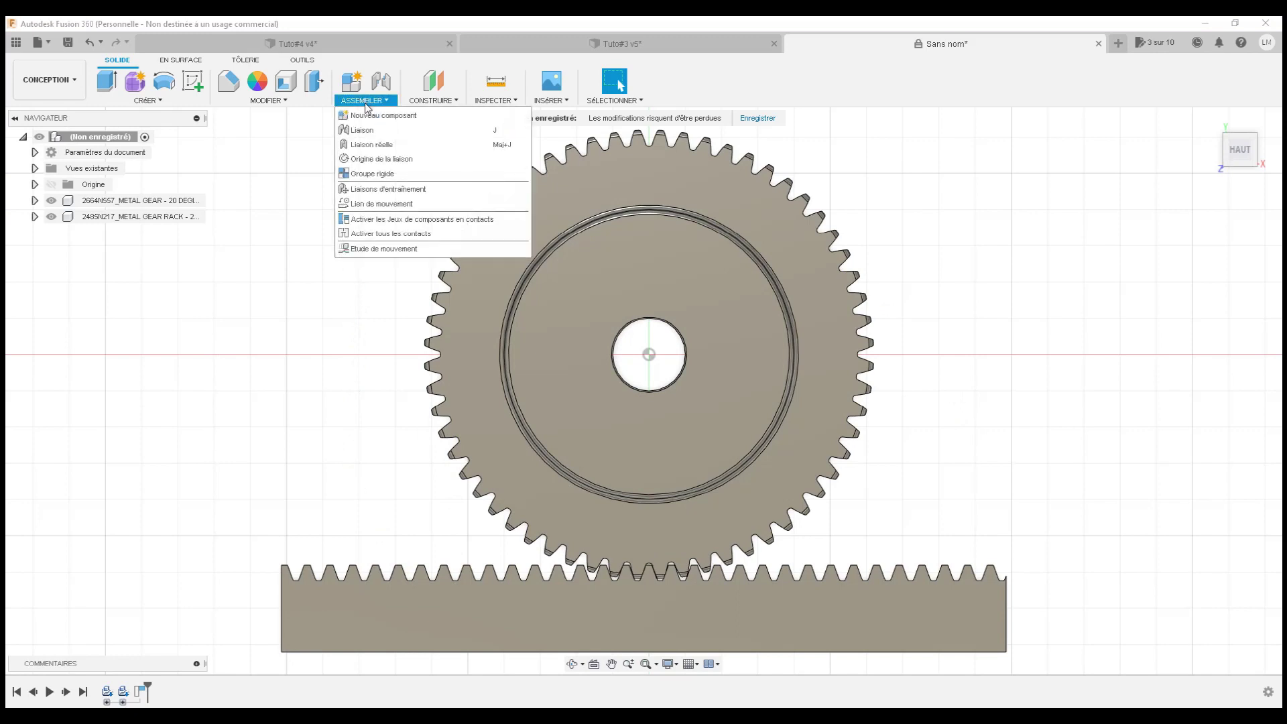
Step: Start an As-built Joint (Liaison réelle) from the ASSEMBLER menu
click(368, 146)
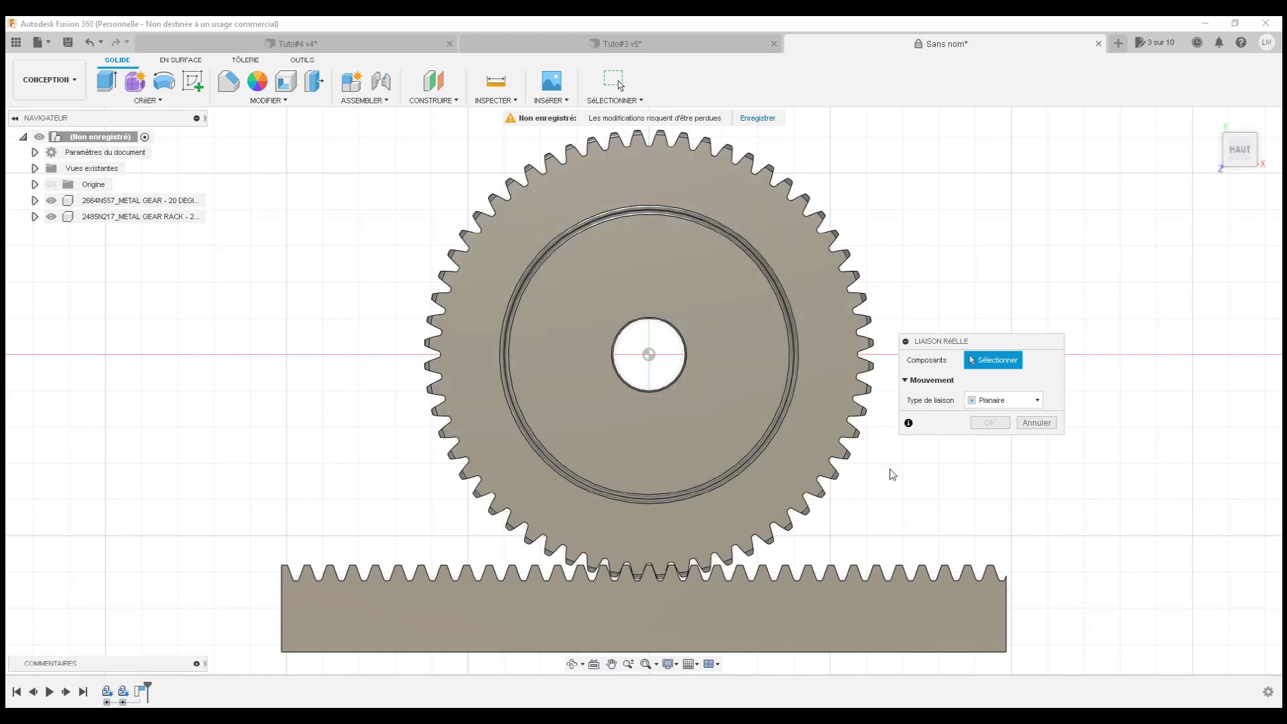
Step: Select the gear, then the rack, as the as-built joint's two components
click(895, 465)
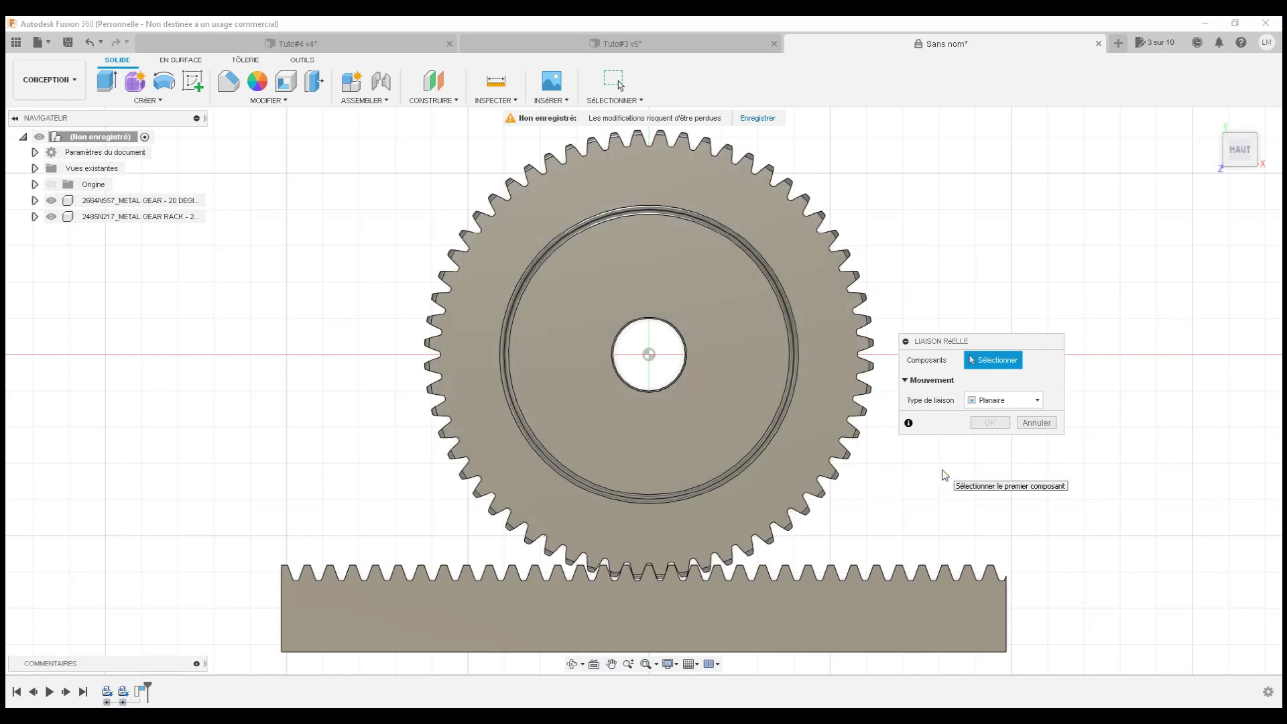
click(758, 373)
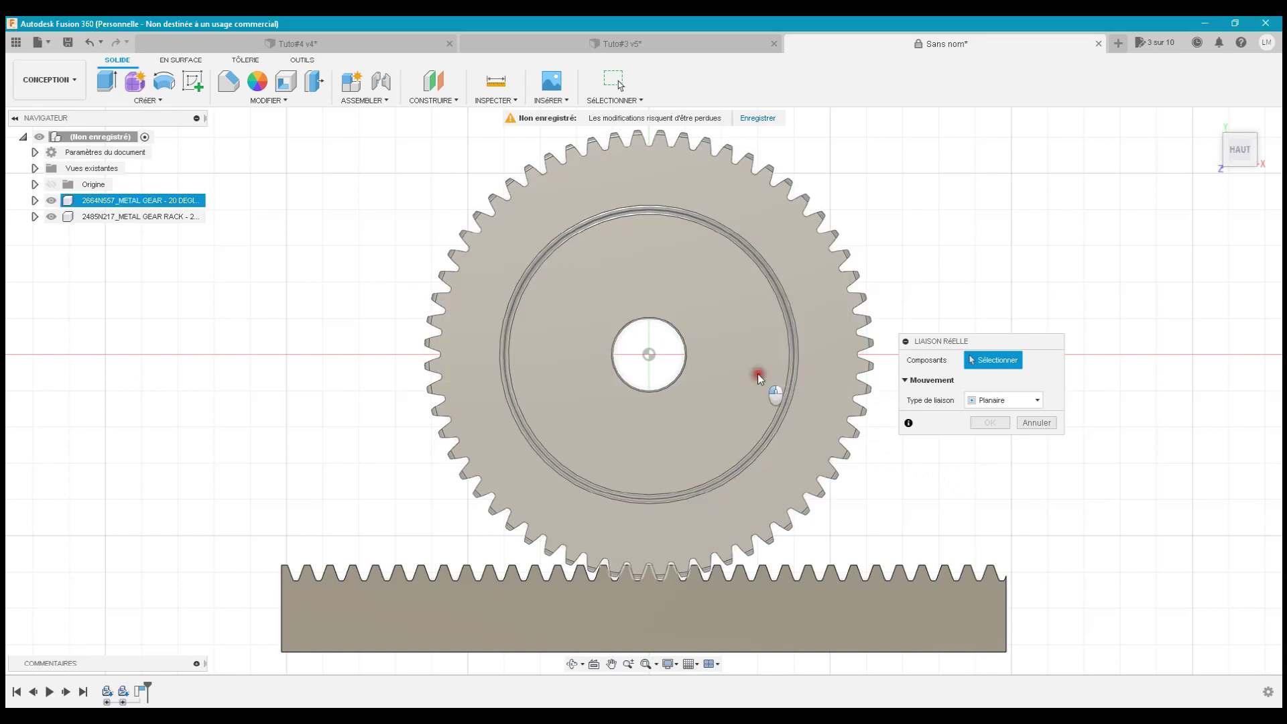
click(760, 393)
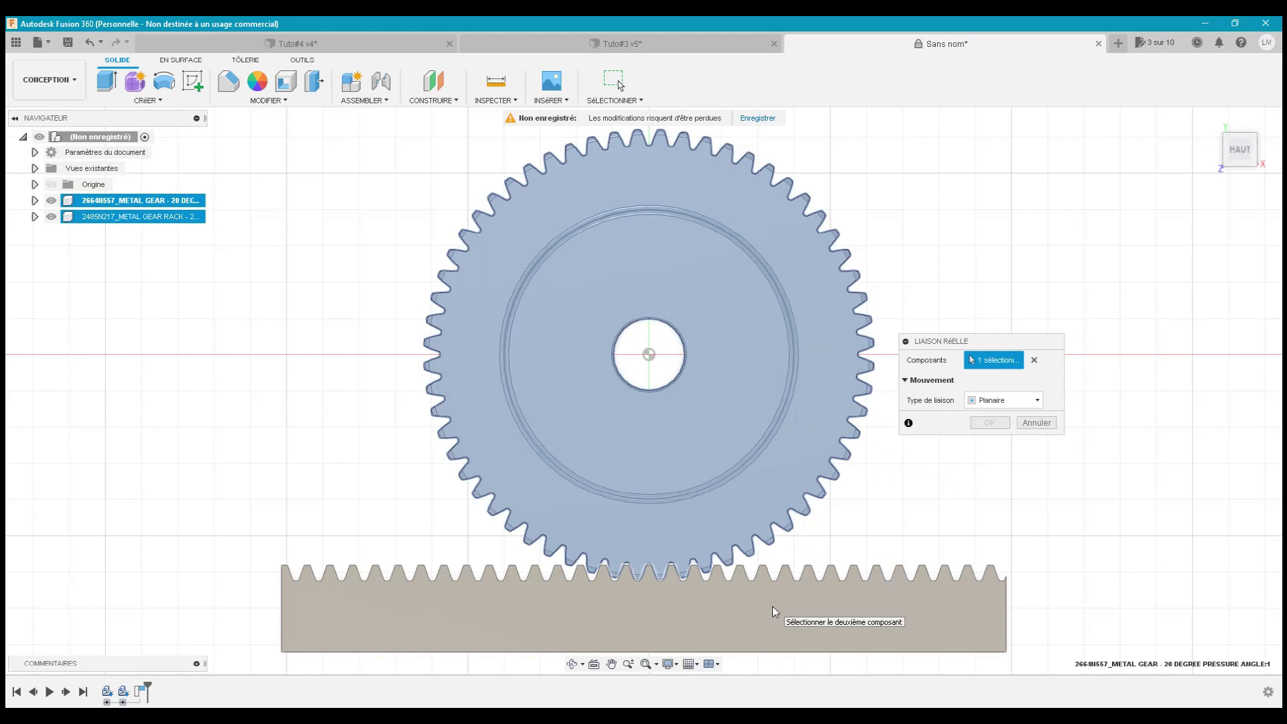
click(772, 606)
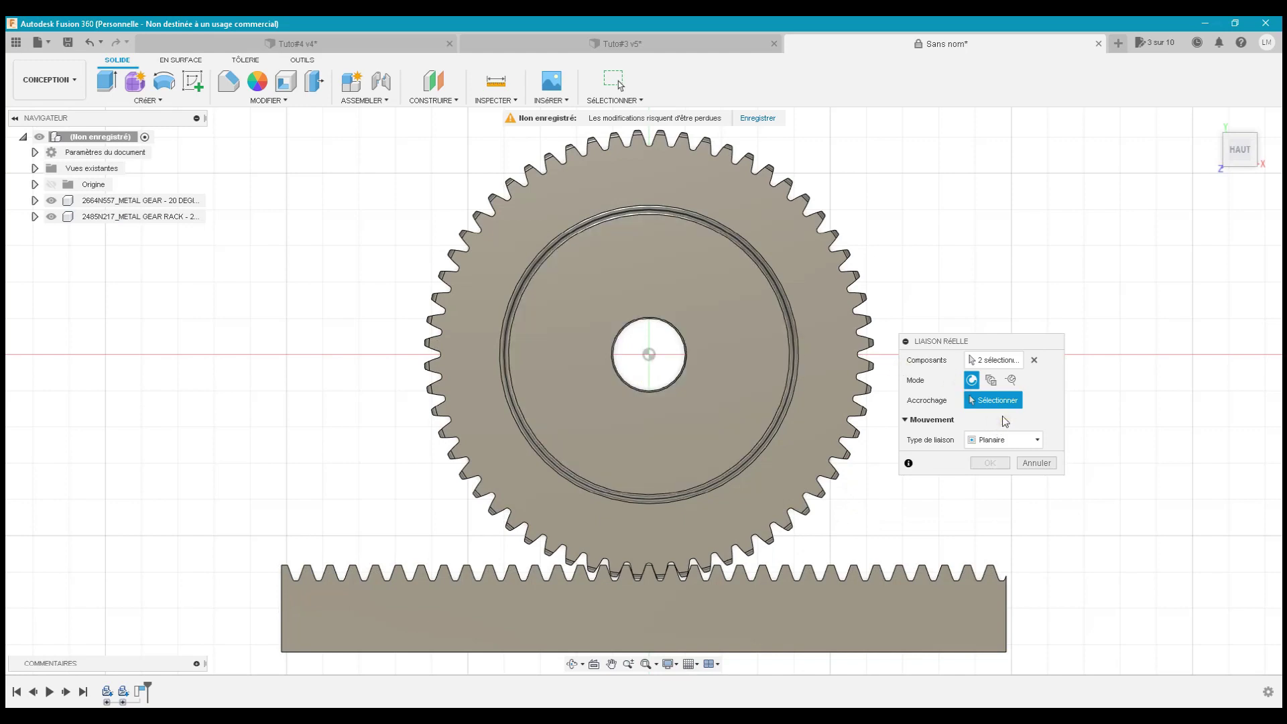
Step: Set the joint type to Rainure de goupille (Pin-Slot)
click(1001, 440)
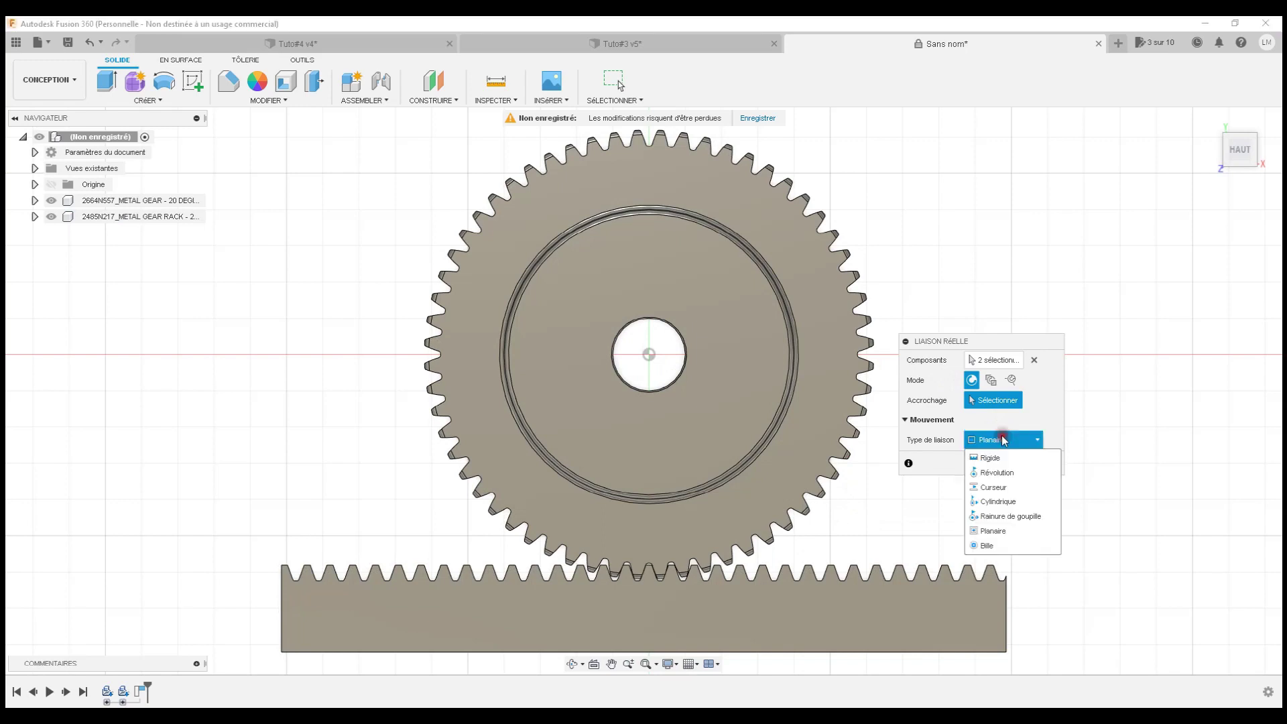
click(1004, 516)
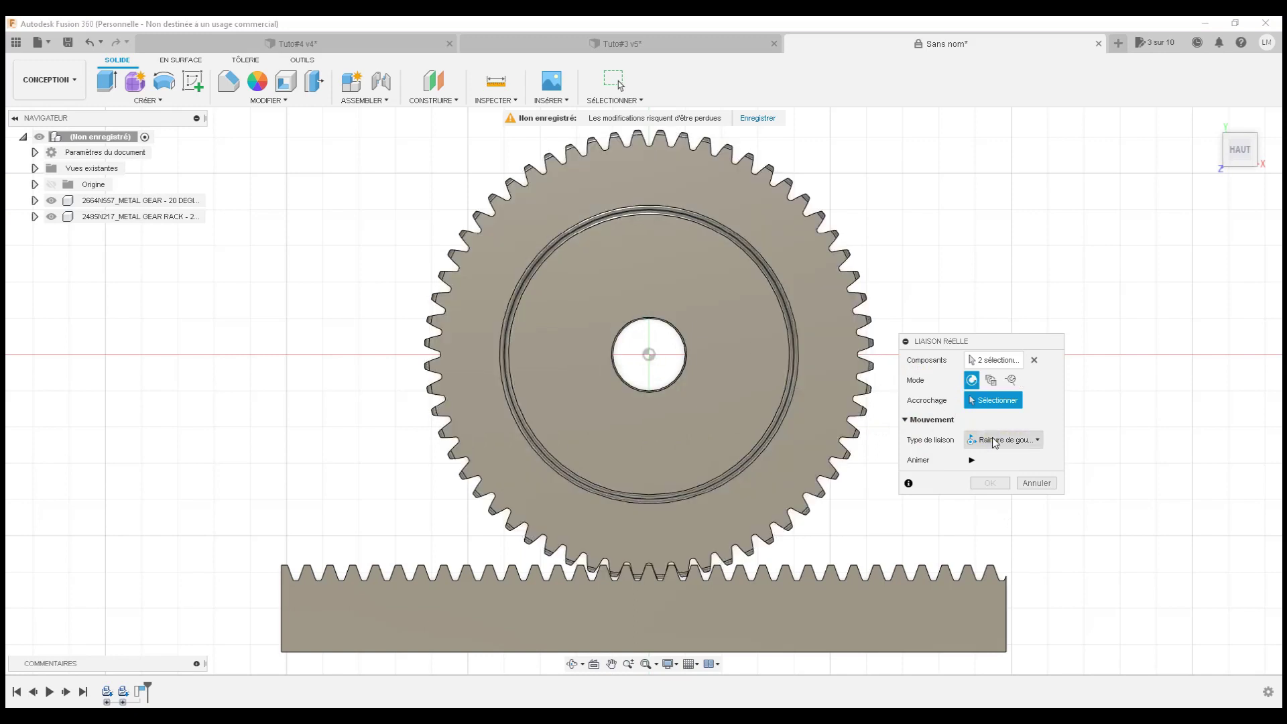
click(992, 438)
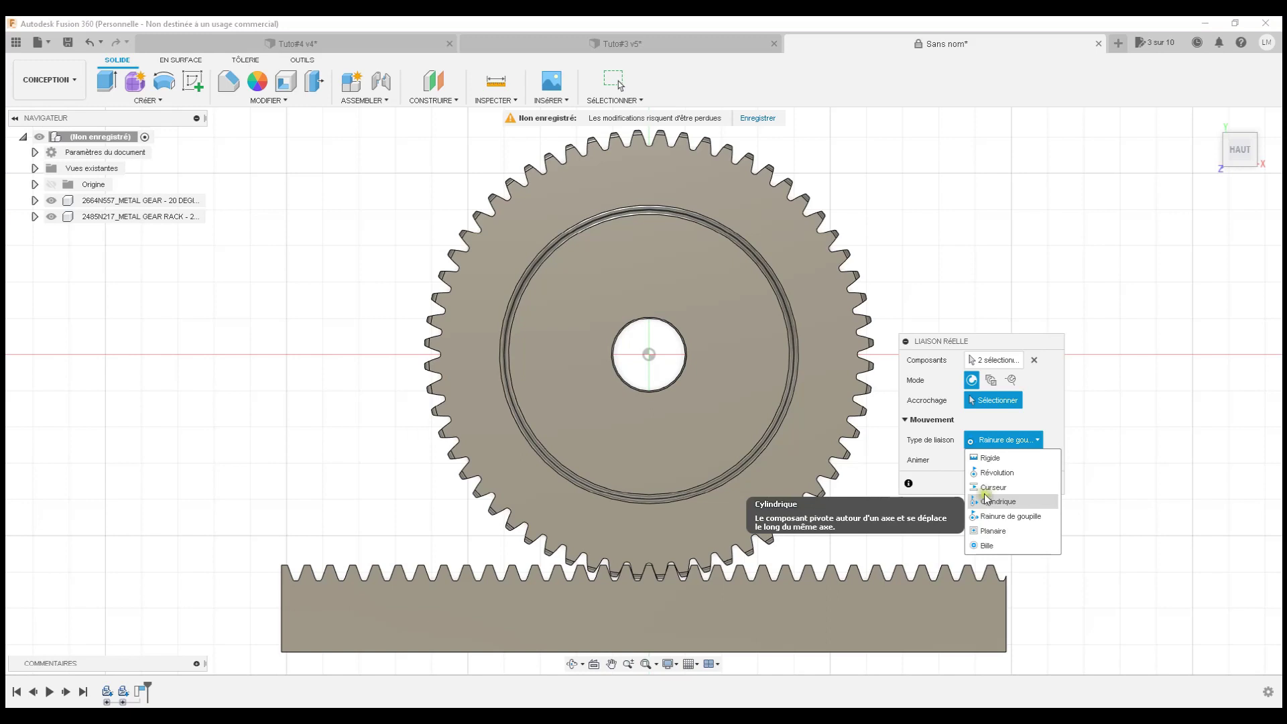
click(649, 355)
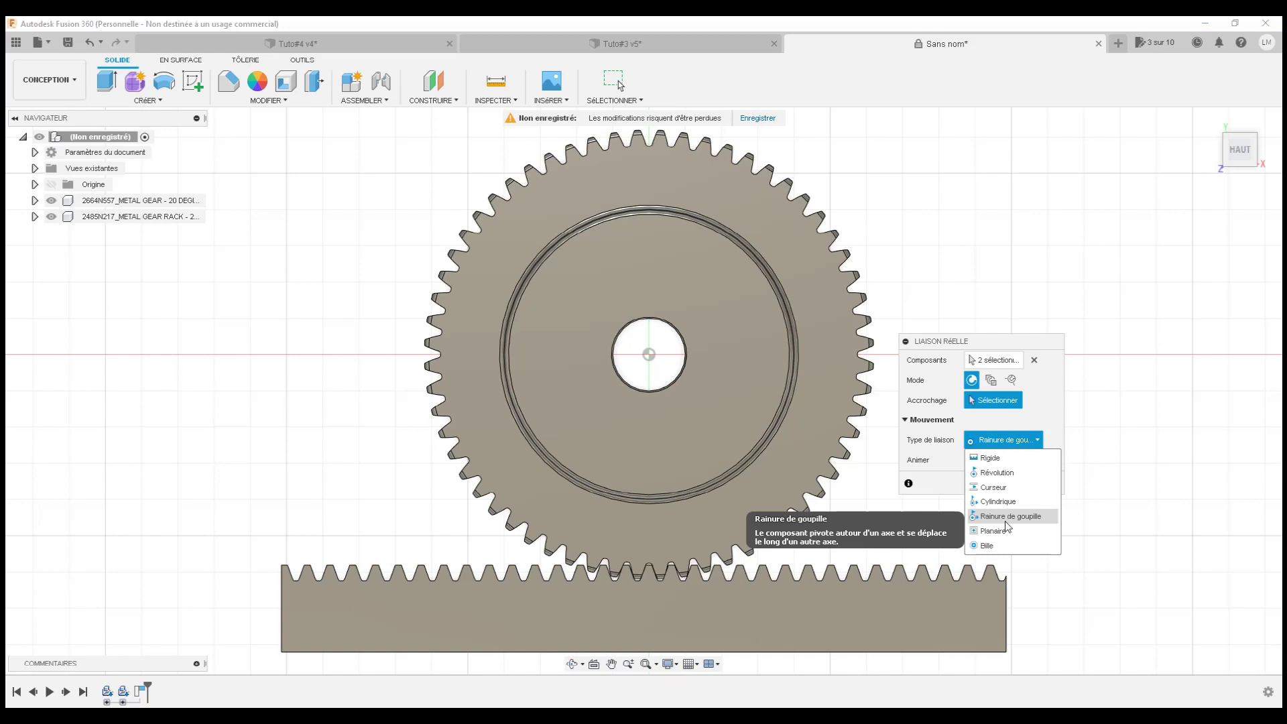
Step: Snap the pin-slot joint to the gear's hole centre, preview the motion, and create it
click(1005, 521)
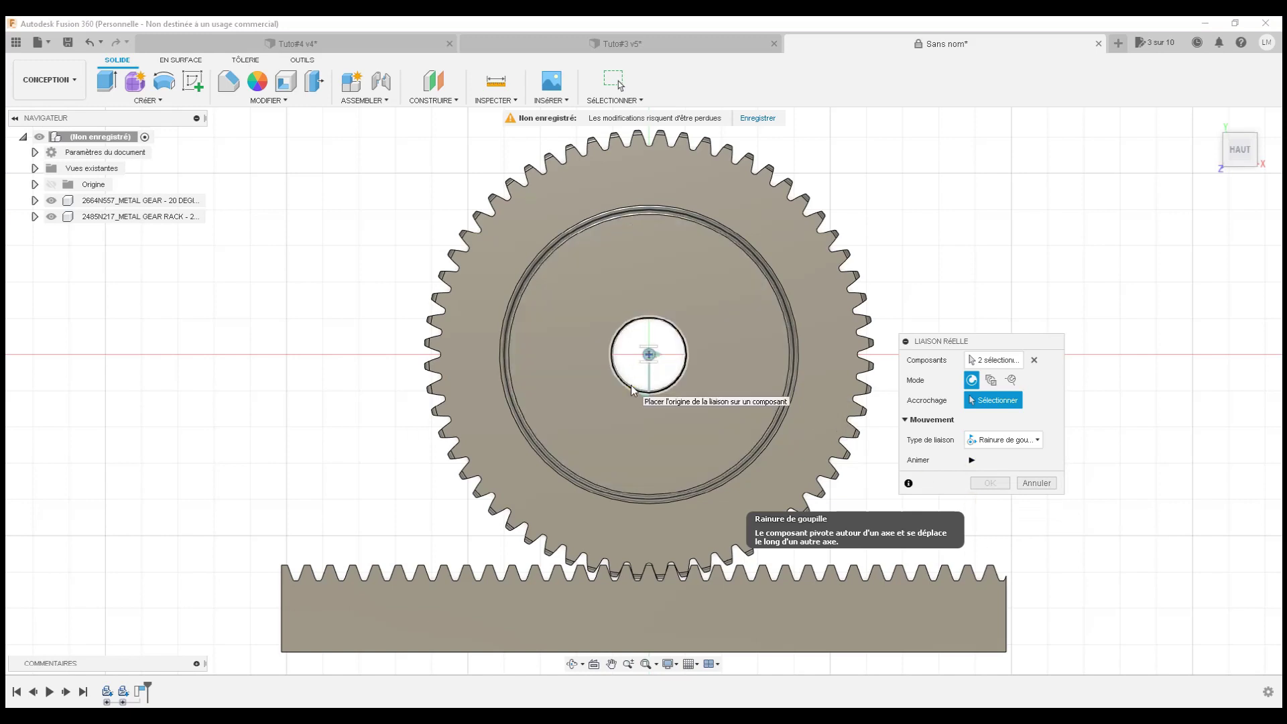
click(647, 362)
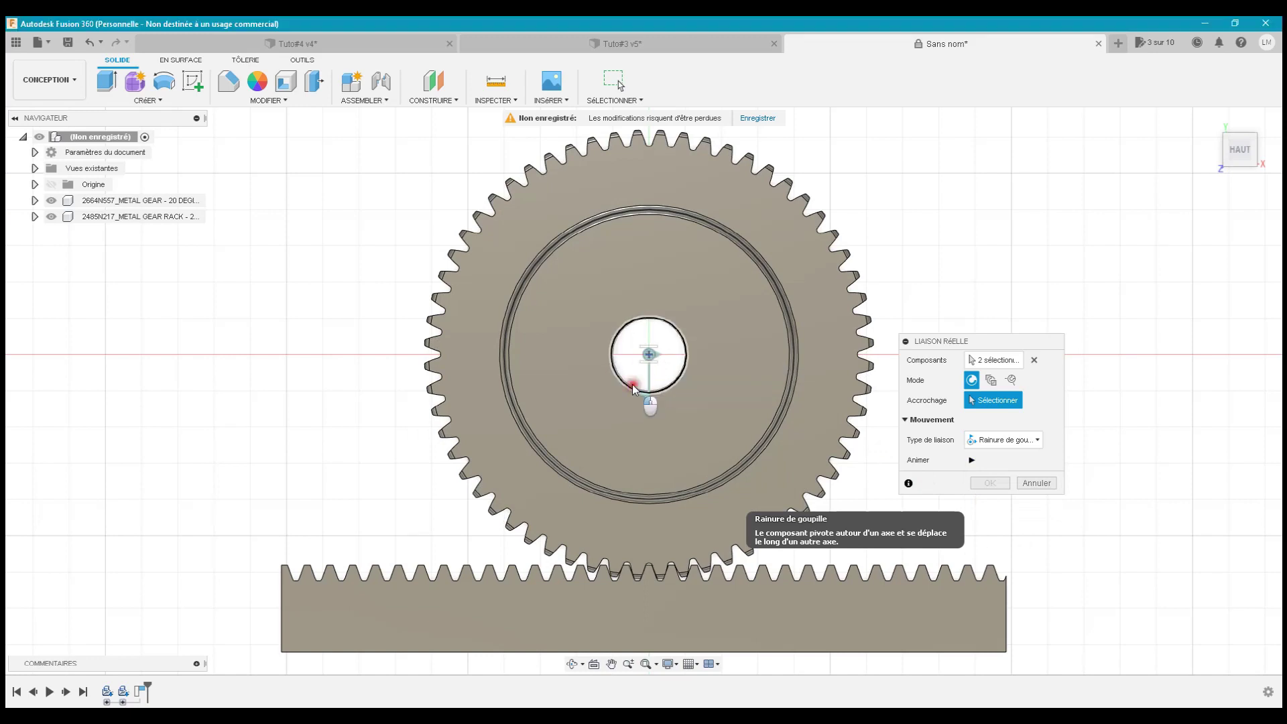
click(632, 386)
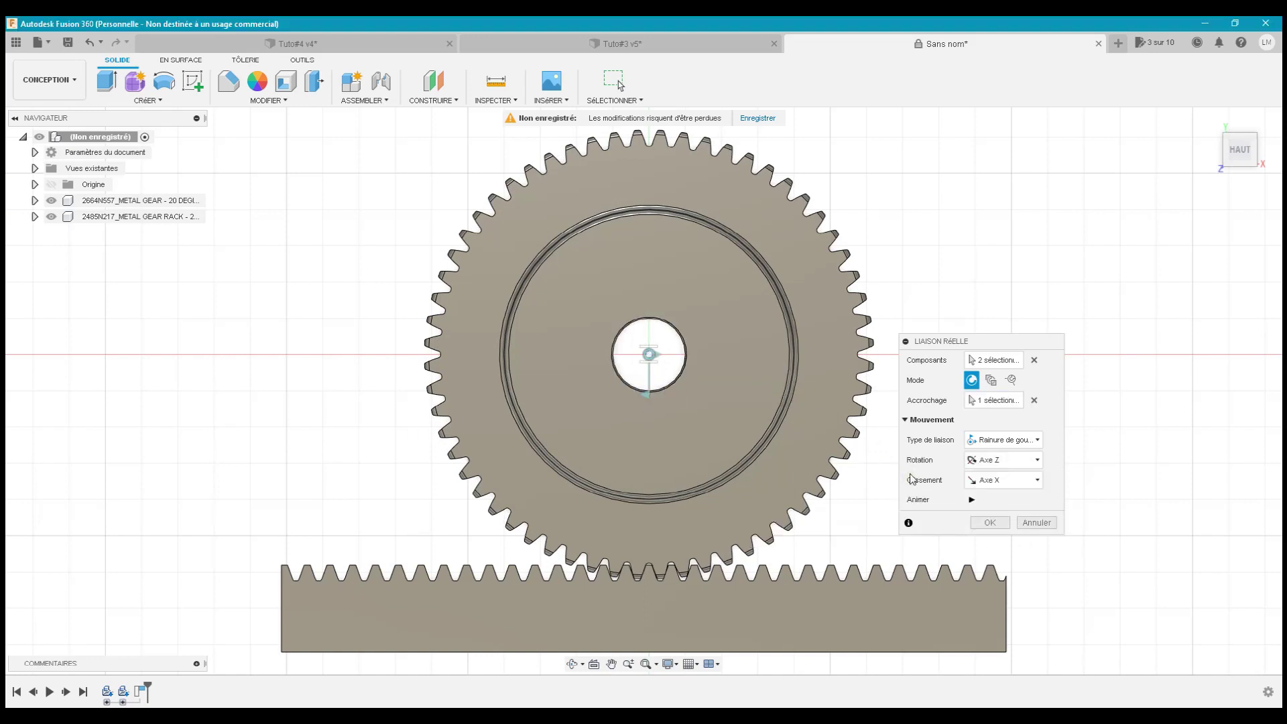
click(971, 501)
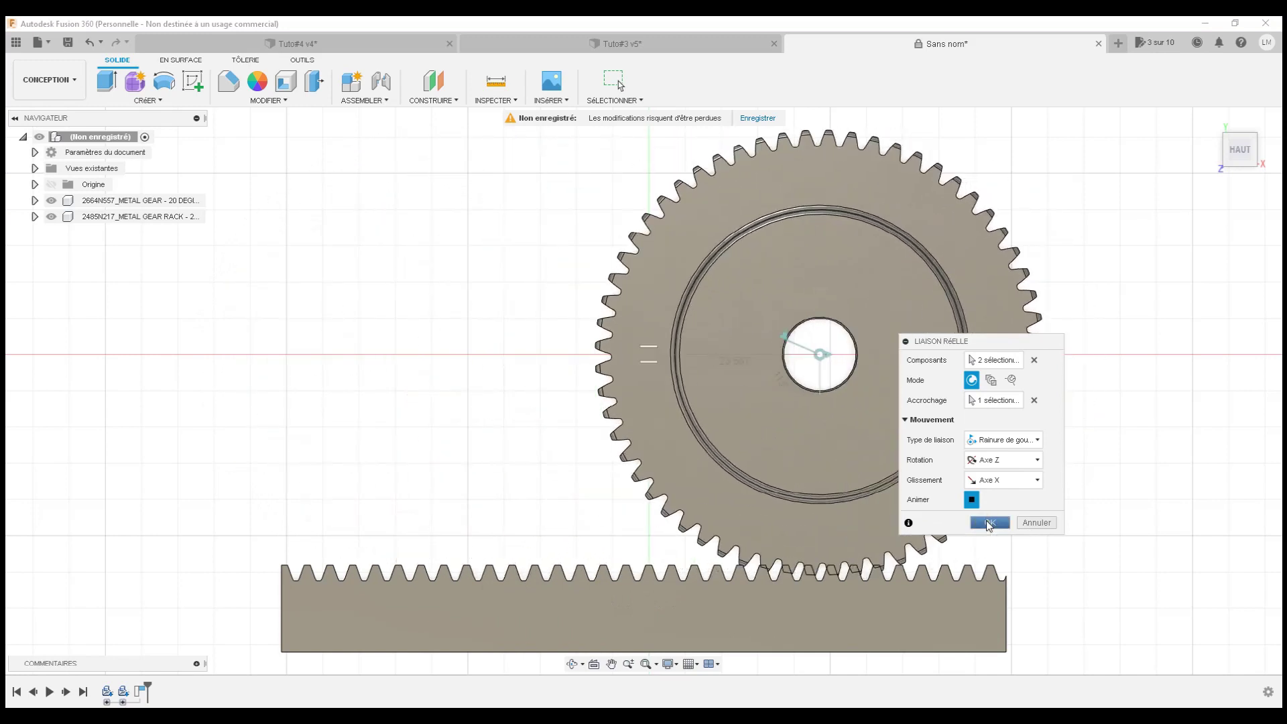
click(989, 523)
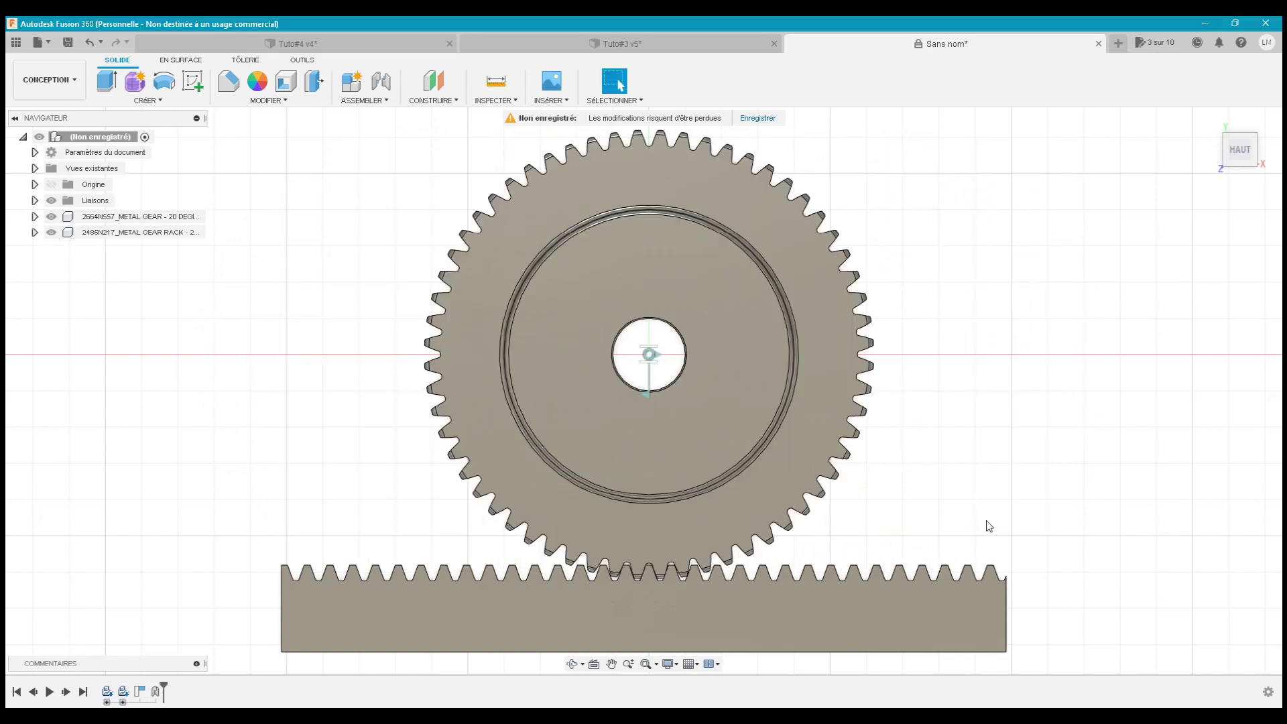
Step: Expand Rainure de goupille1 in the browser and open limits for its Distance motion
click(305, 372)
click(34, 201)
click(46, 217)
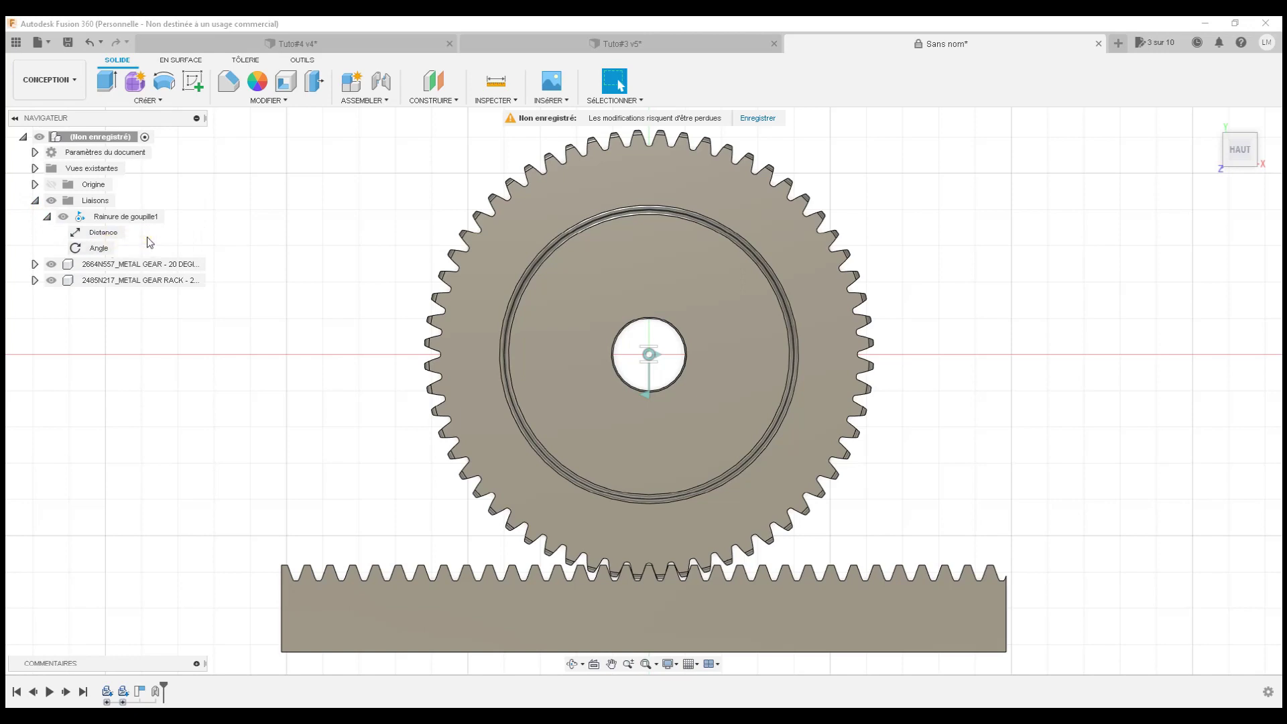
mouse_move(149, 232)
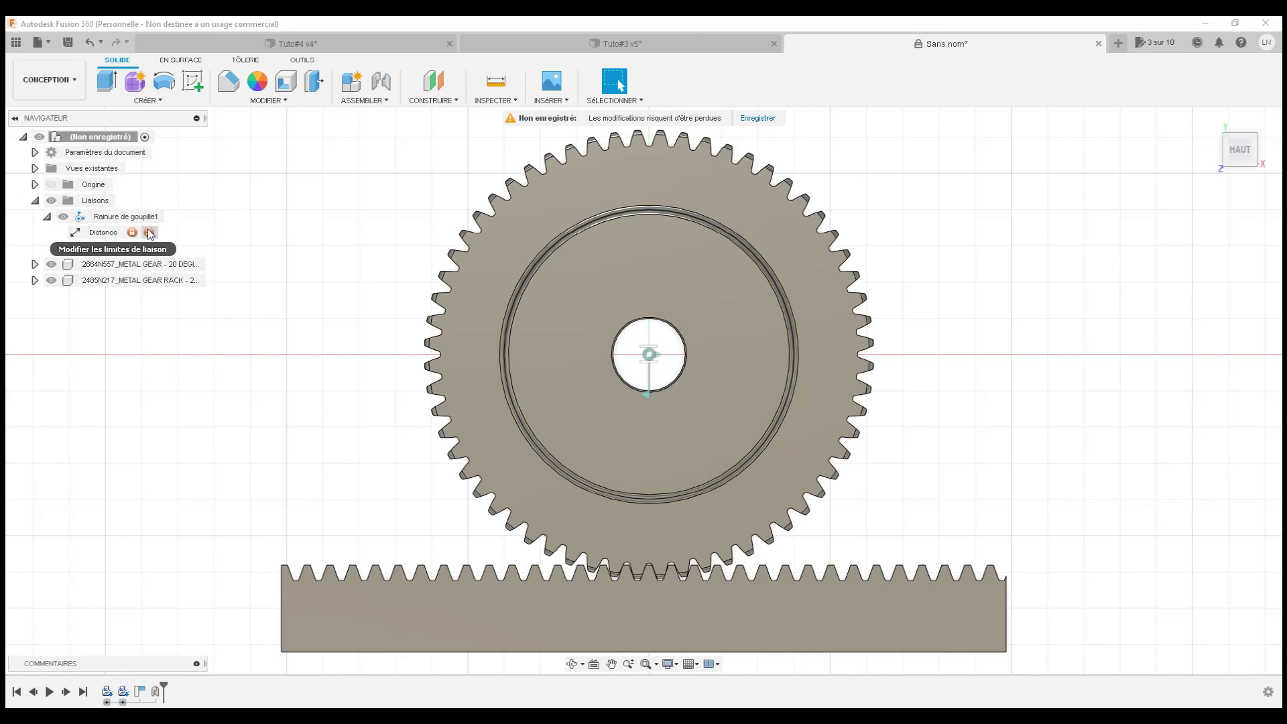
click(149, 232)
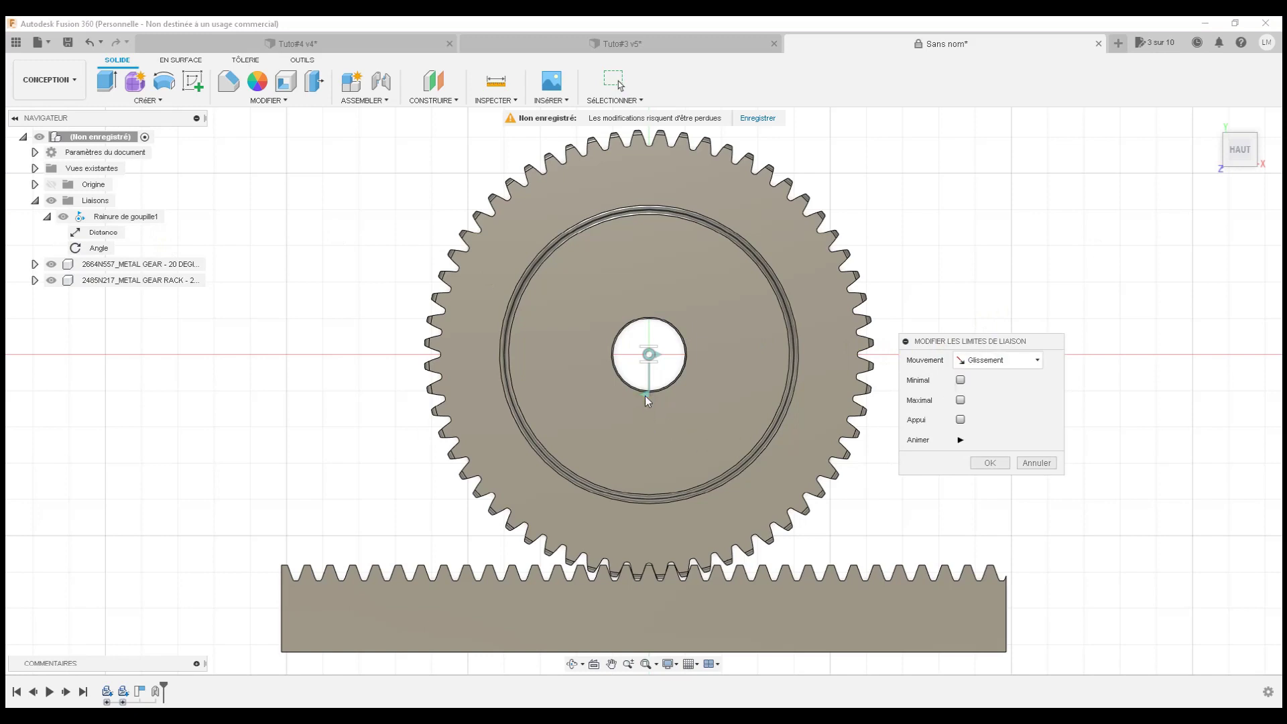
Step: Switch on a 0.00 mm minimum limit for the joint's Glissement (slide) motion
click(478, 400)
click(922, 553)
click(659, 570)
click(978, 568)
click(960, 379)
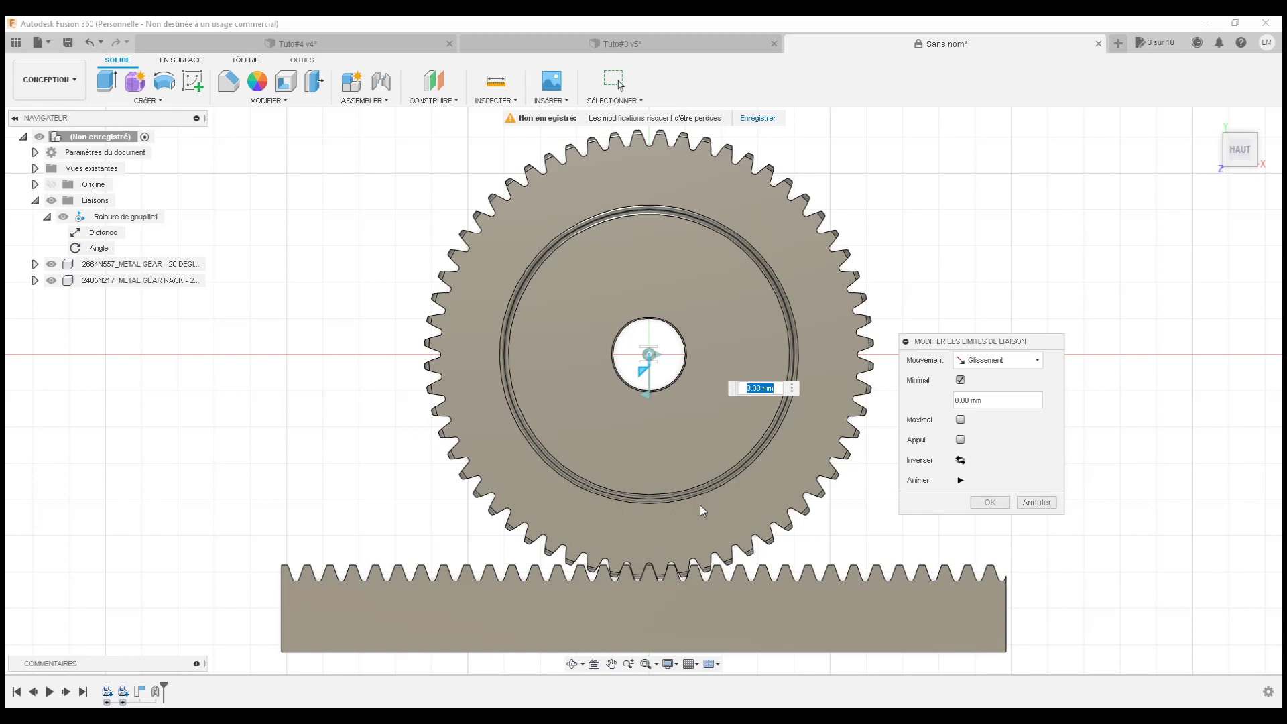
Step: Enter -3.14156*60/4 mm as the slide's minimum limit
drag(984, 400, 928, 402)
text(3.1415)
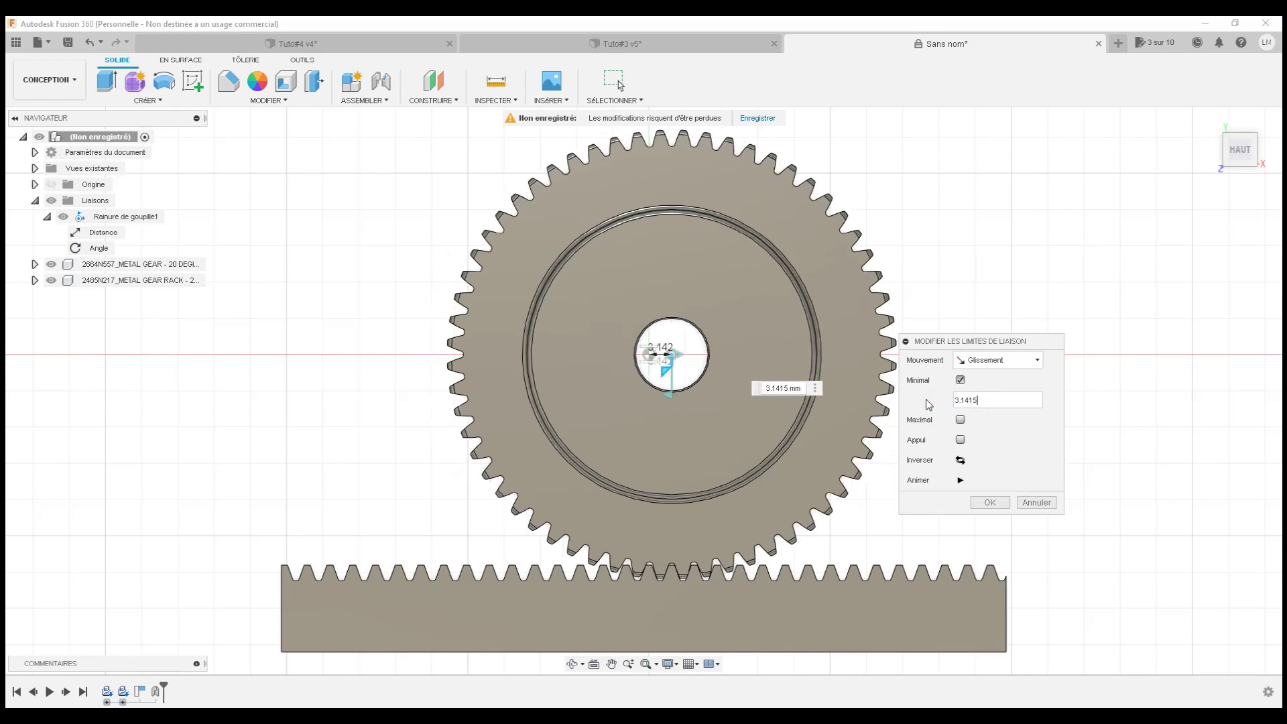
text(6)
text(*60/4)
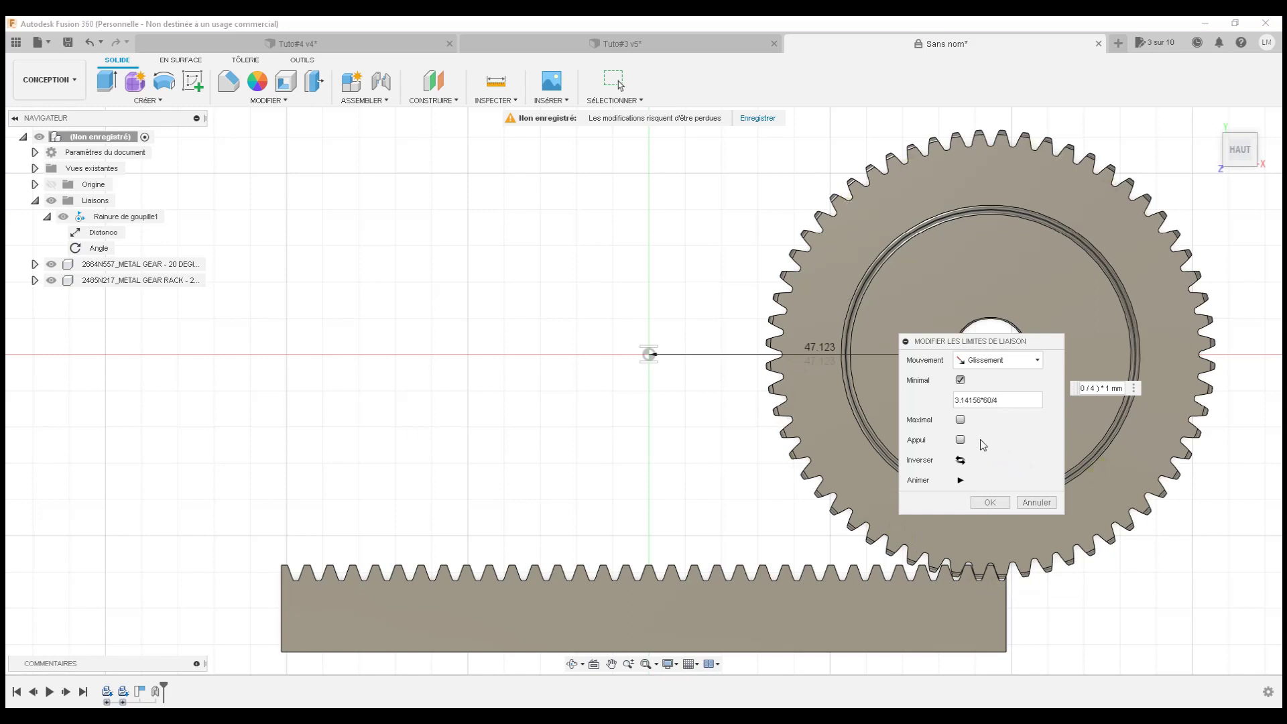
click(956, 400)
text(-)
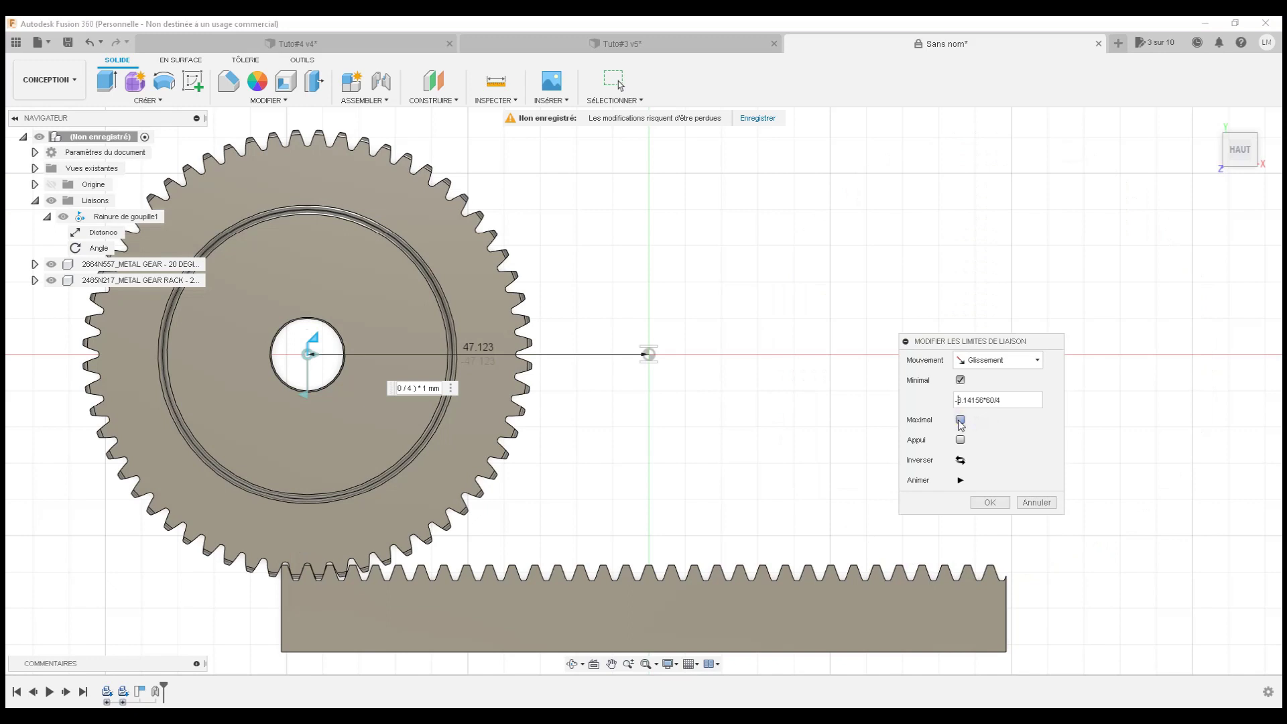
Step: Enable the maximum slide limit and enter 3.14156*60/4 mm
click(961, 420)
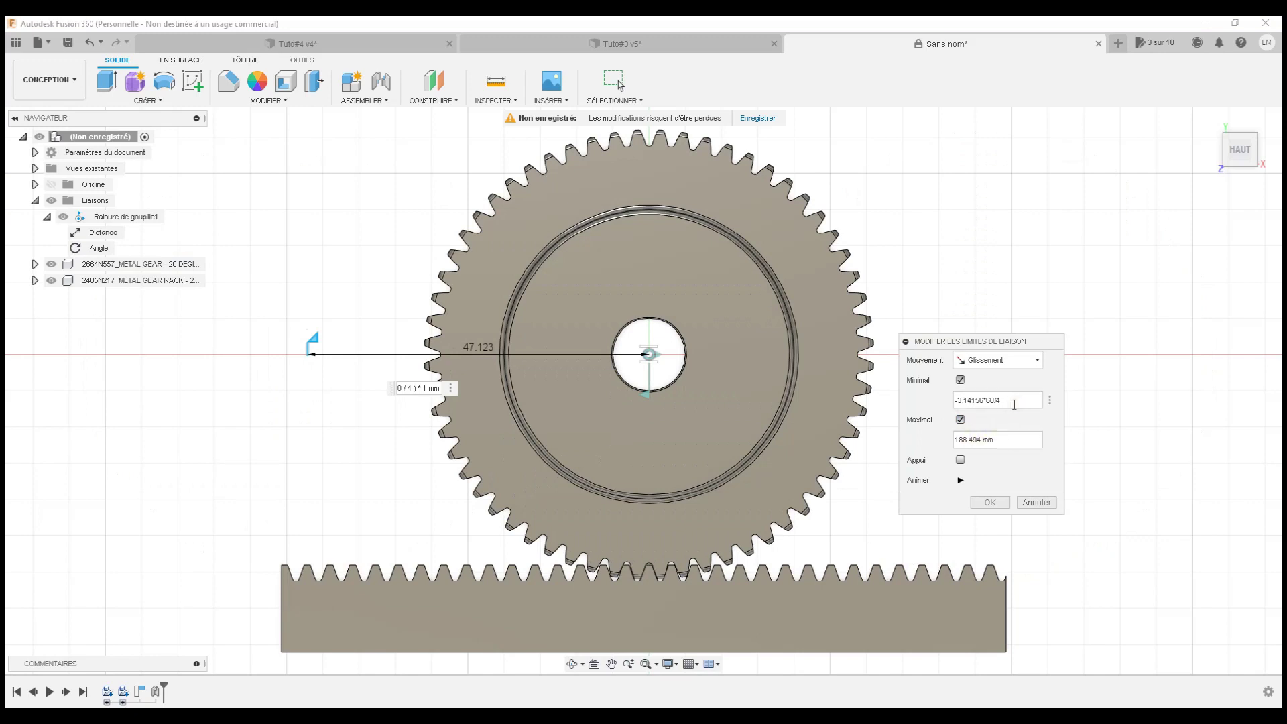
click(956, 400)
drag(957, 399, 1024, 400)
drag(990, 440, 930, 448)
text(3.14156*6)
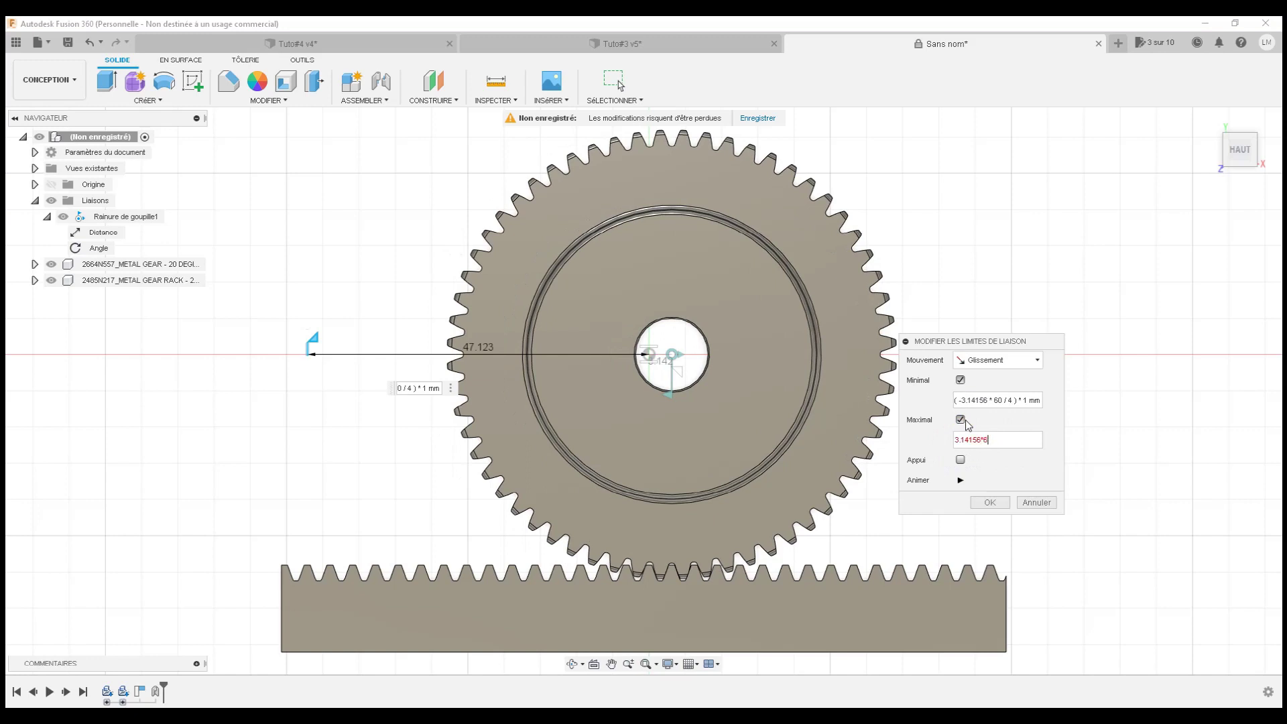
text(0/4)
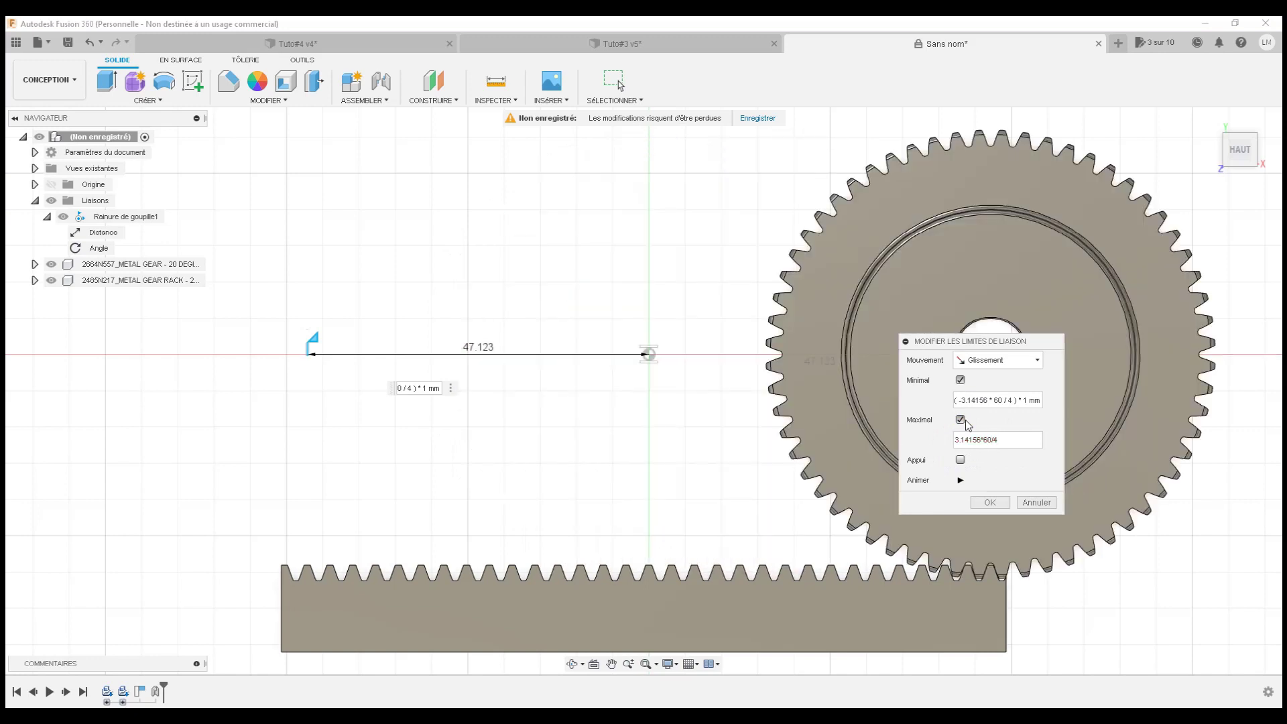
Step: Preview the gear travelling within ±3.14156*60/4 mm, then apply the slide limits
click(960, 480)
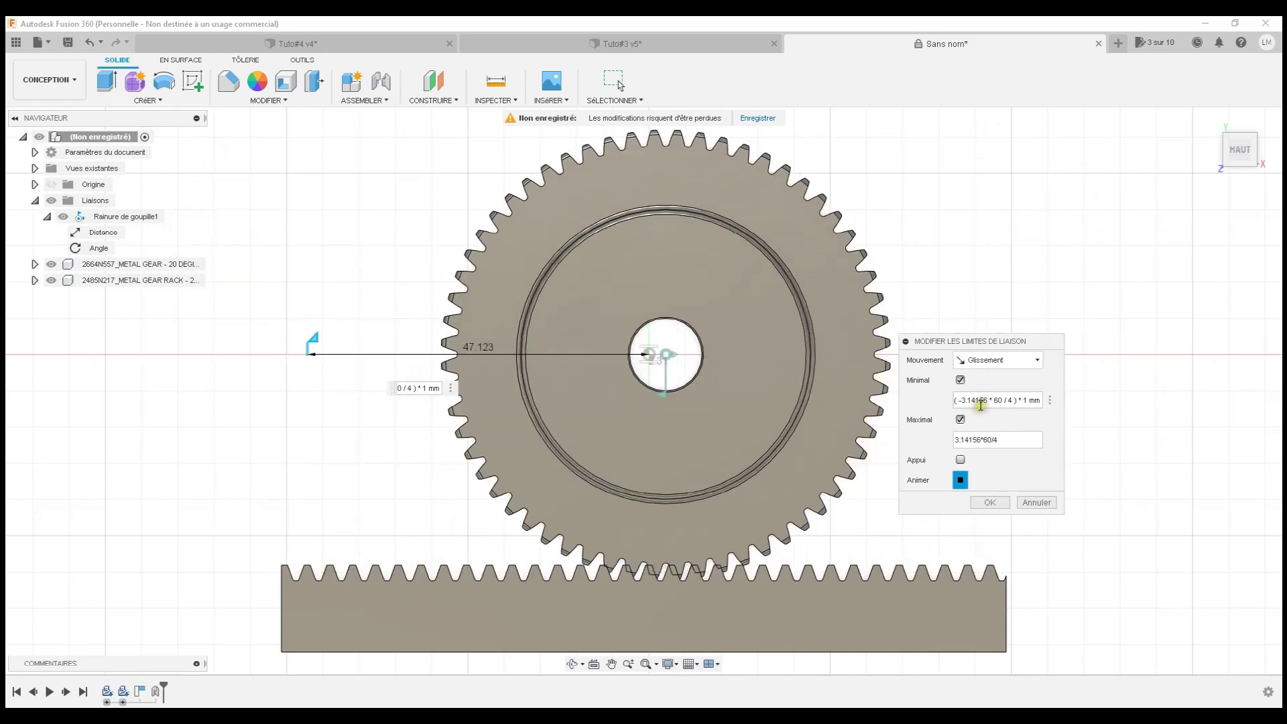
click(1040, 409)
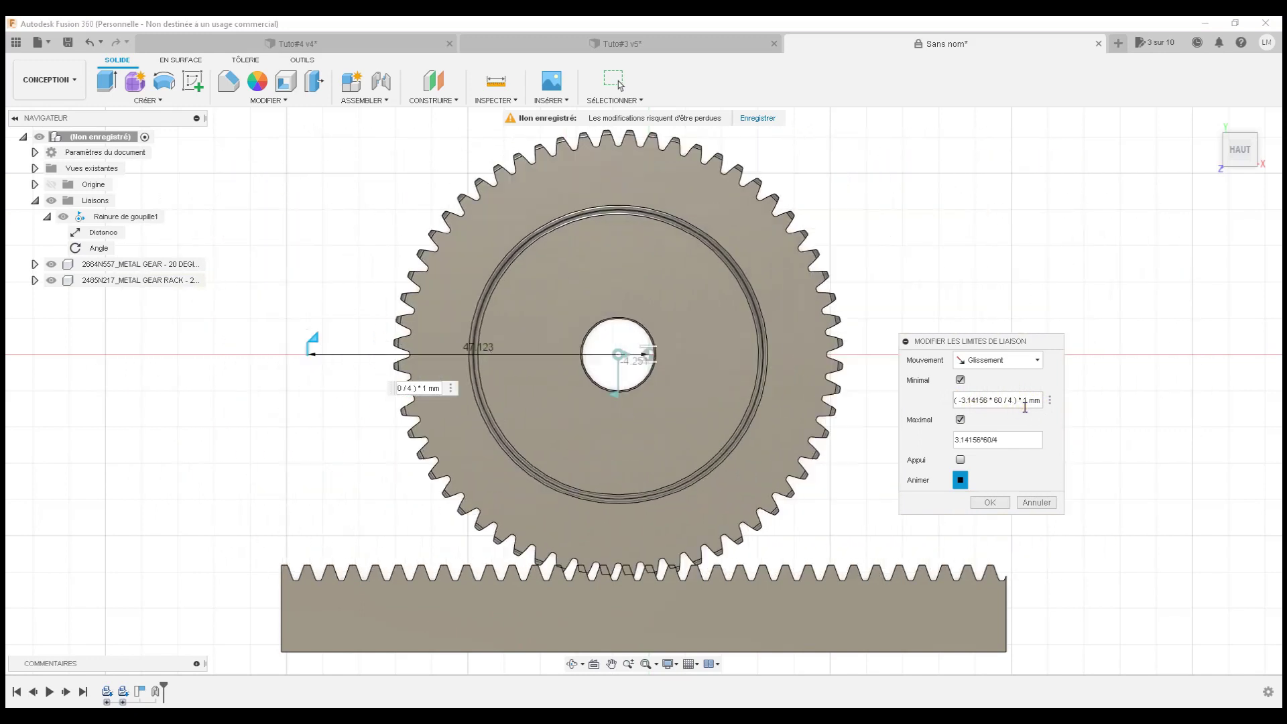
click(1019, 408)
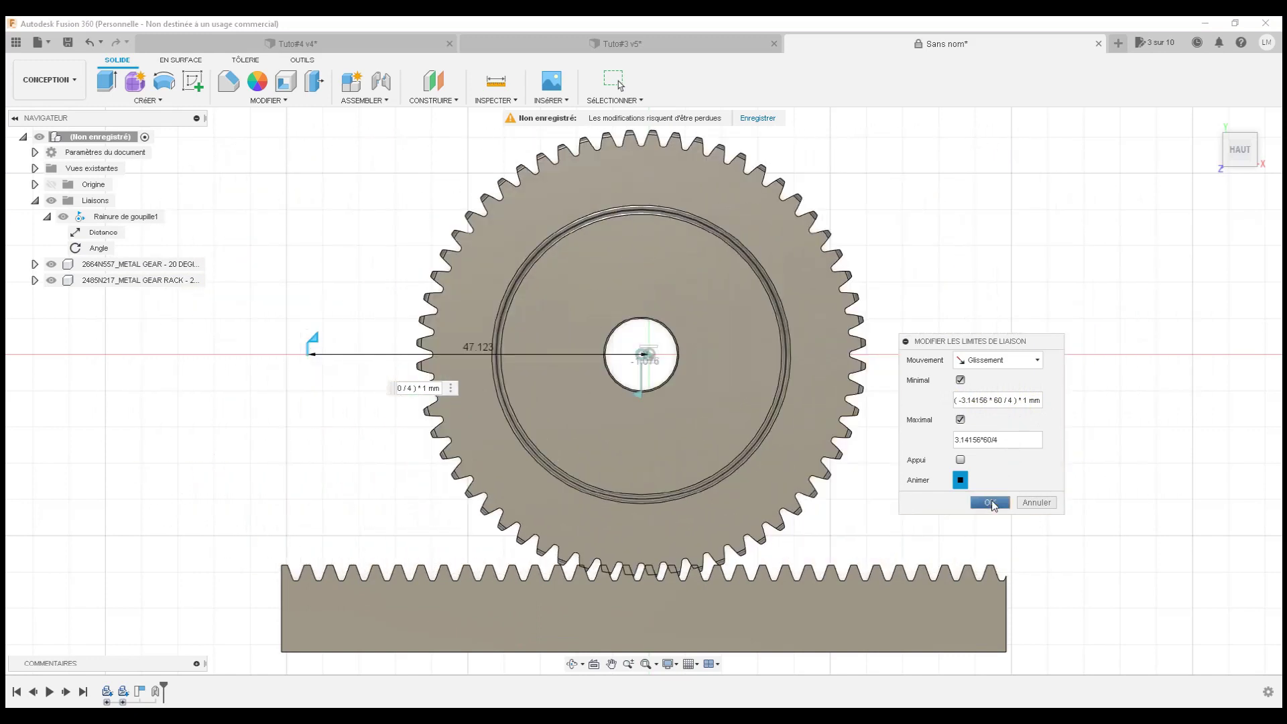
click(992, 503)
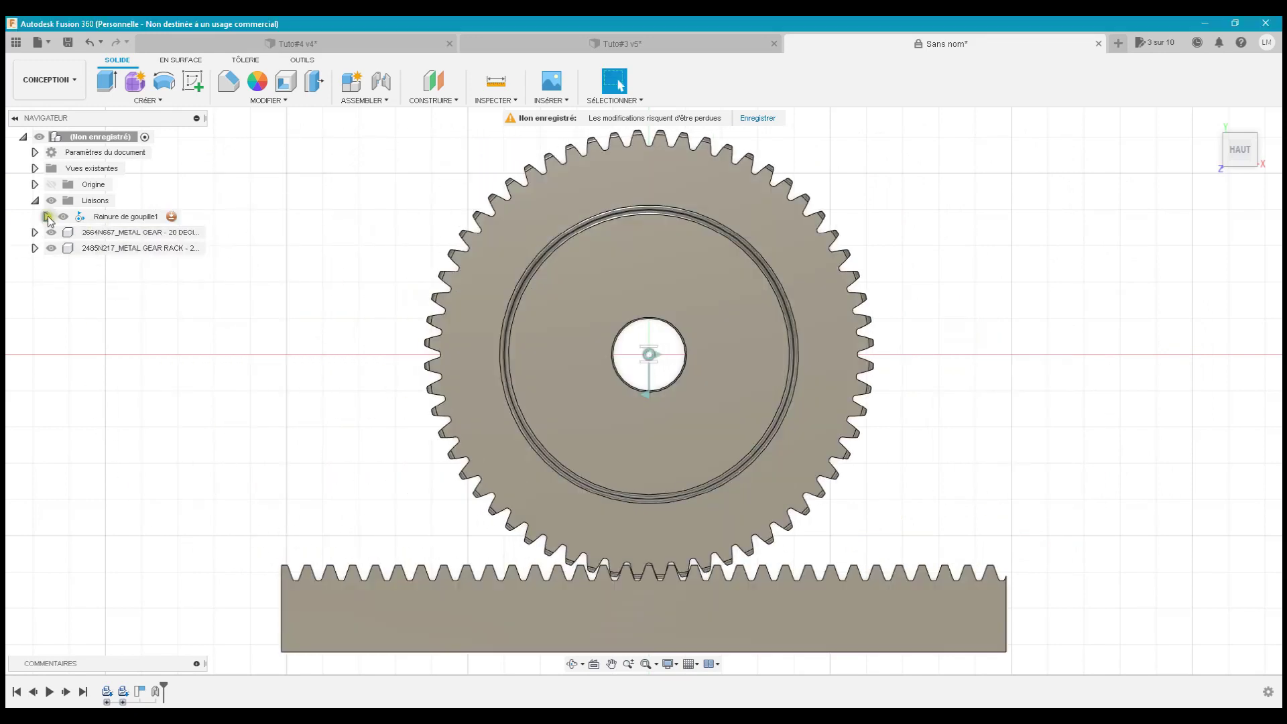
Step: Enable Angle-row minimum and maximum limits at -90 and 90 deg, then apply them
click(47, 216)
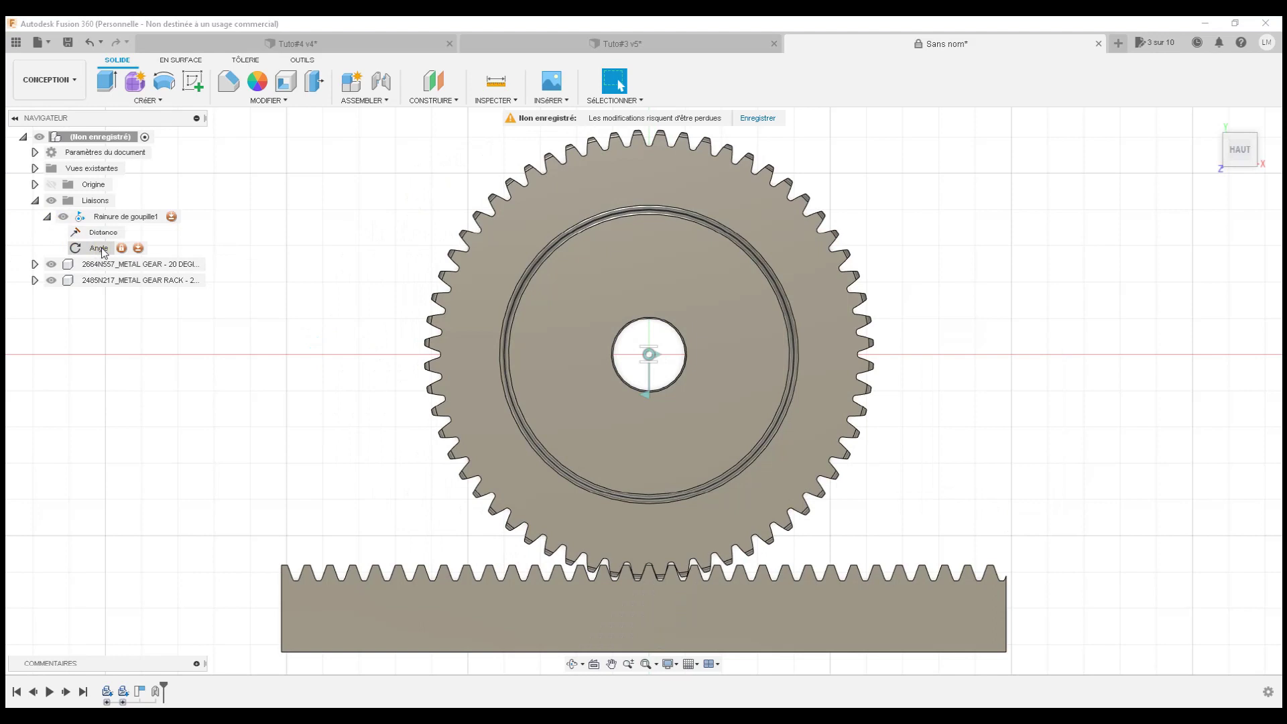
click(138, 248)
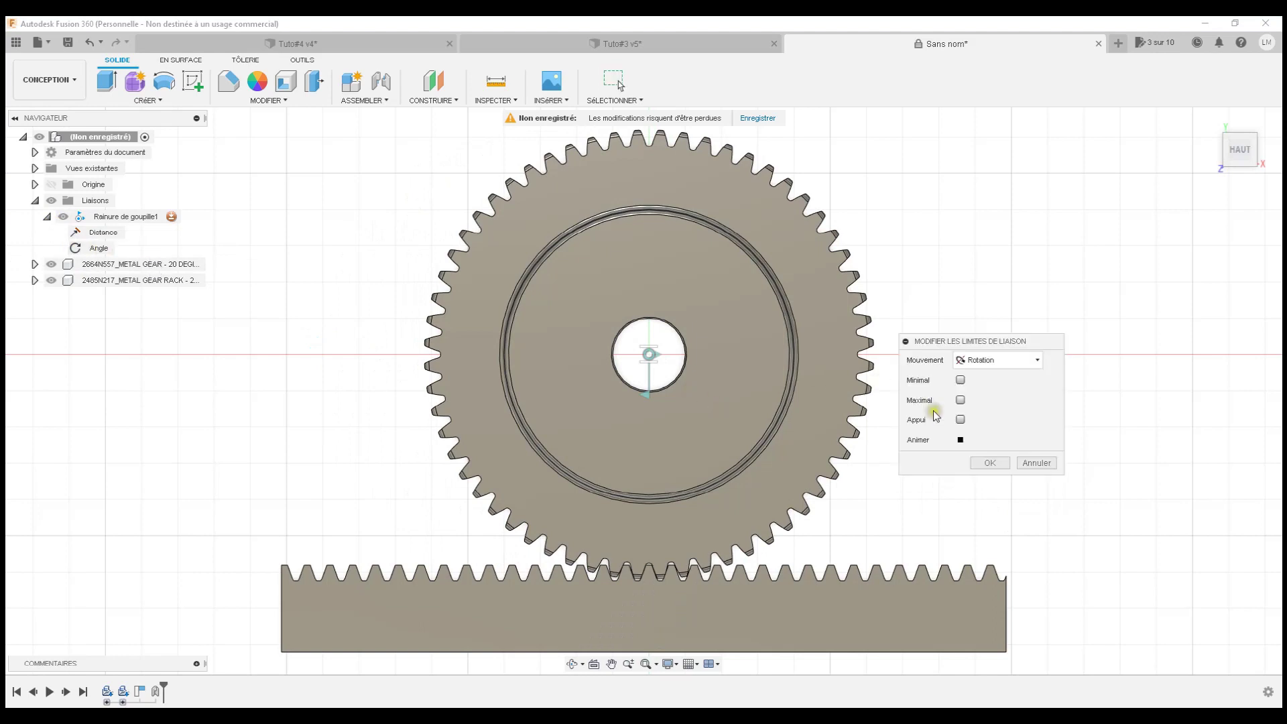
click(960, 380)
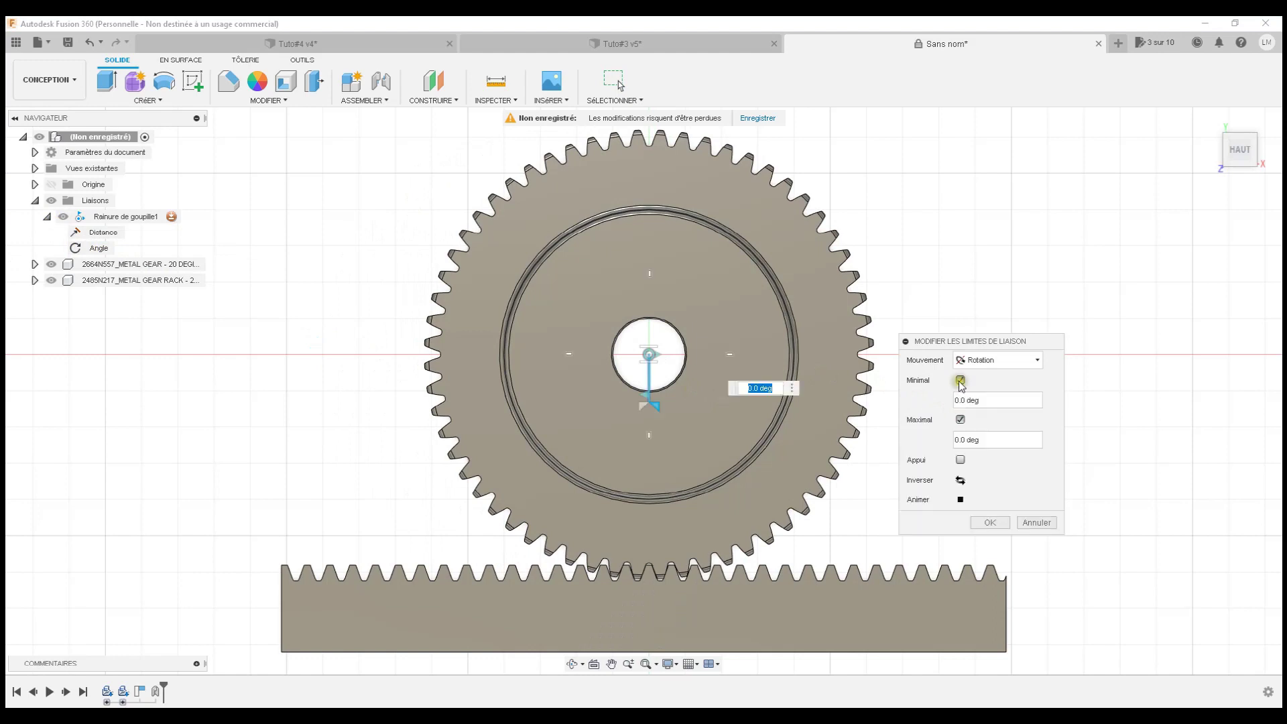
mouse_move(996, 400)
double_click(963, 399)
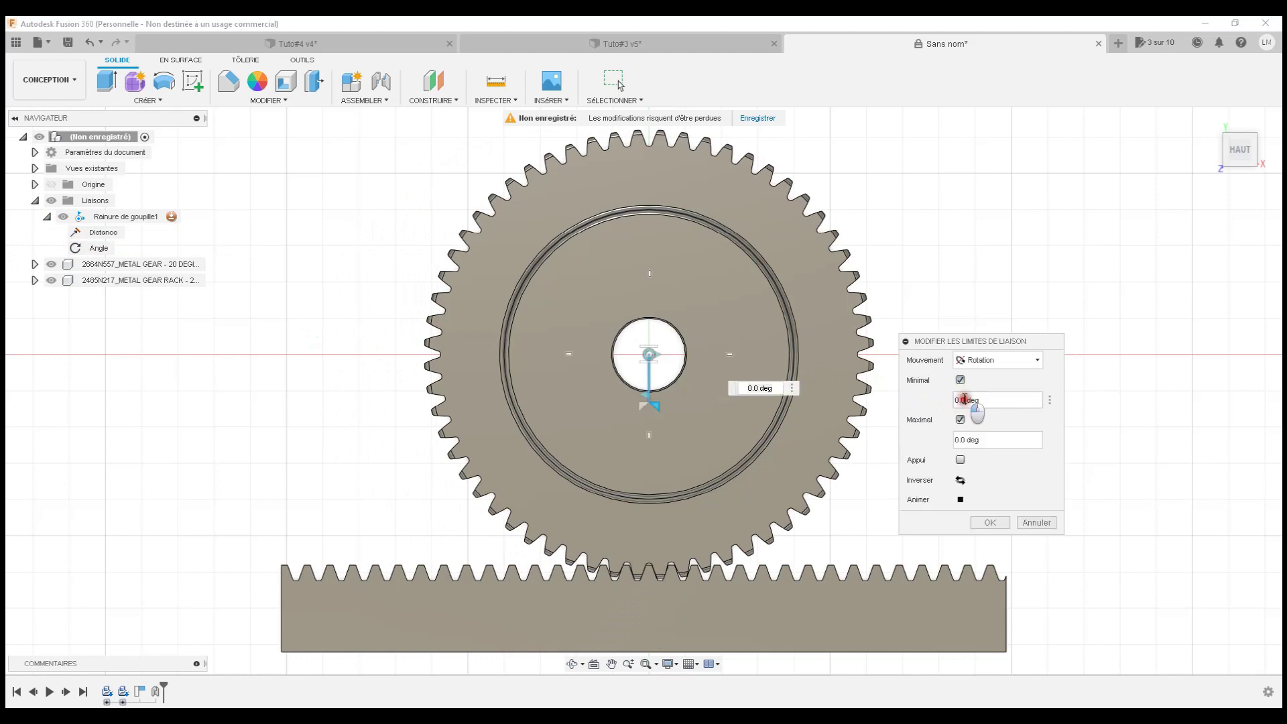
text(-90)
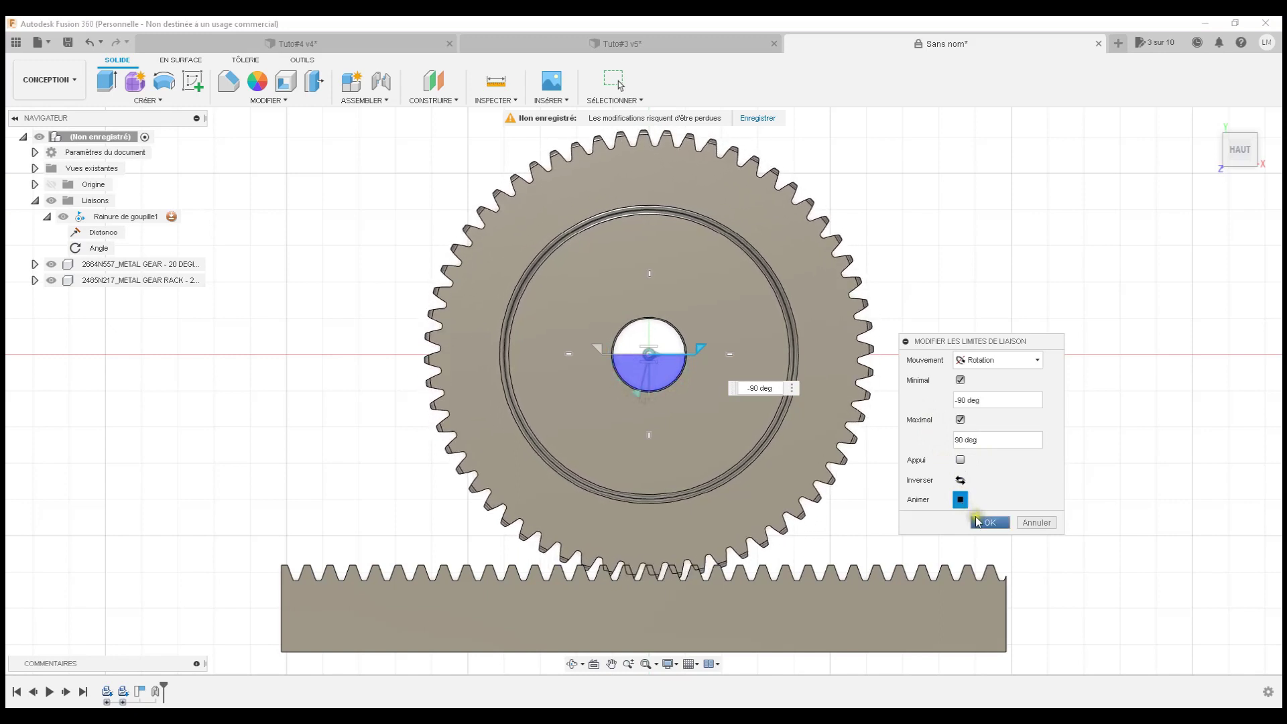
click(975, 522)
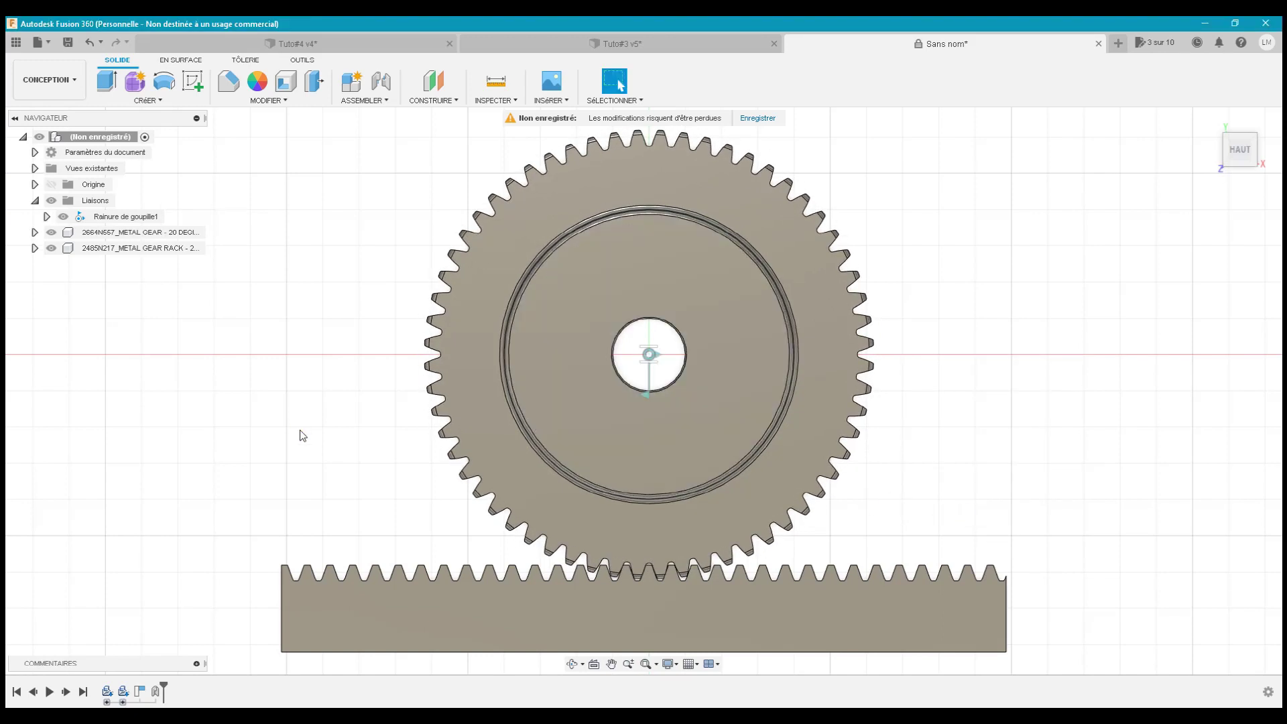
Step: Animate the pin-slot joint Rainure de goupille1 along the rack, then switch to the Tuto#4 v4 document
click(47, 217)
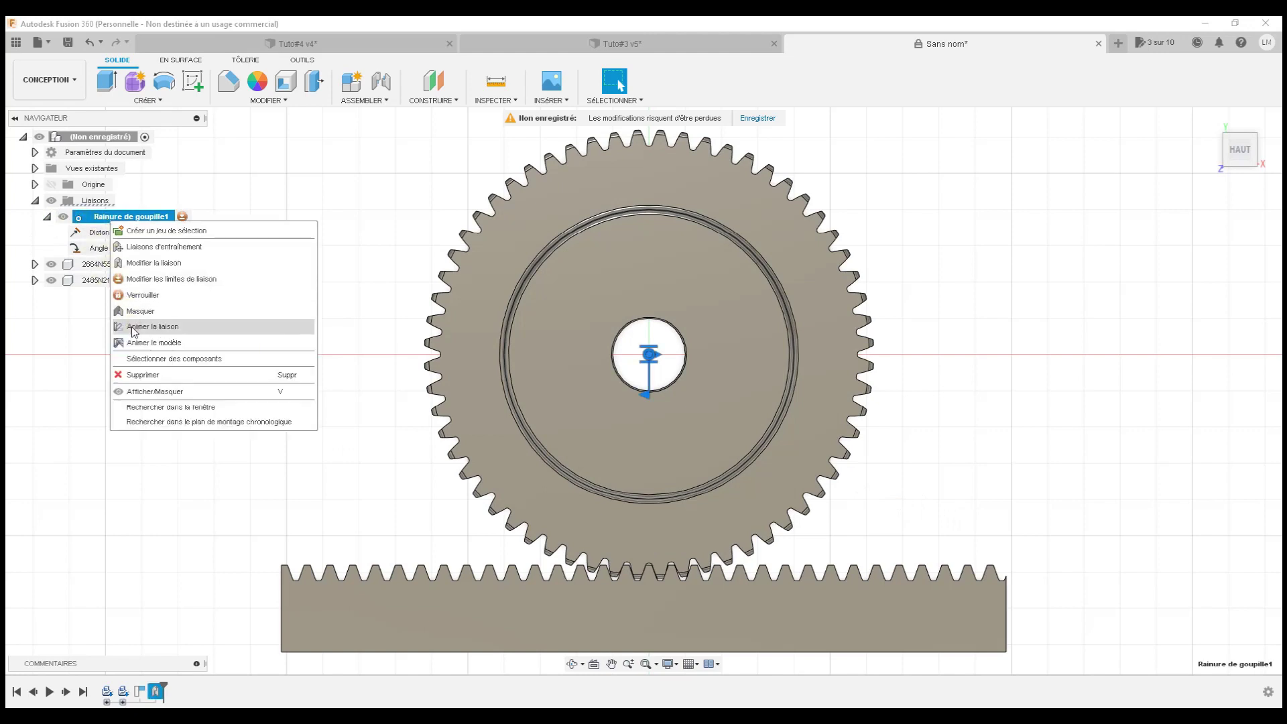
click(133, 327)
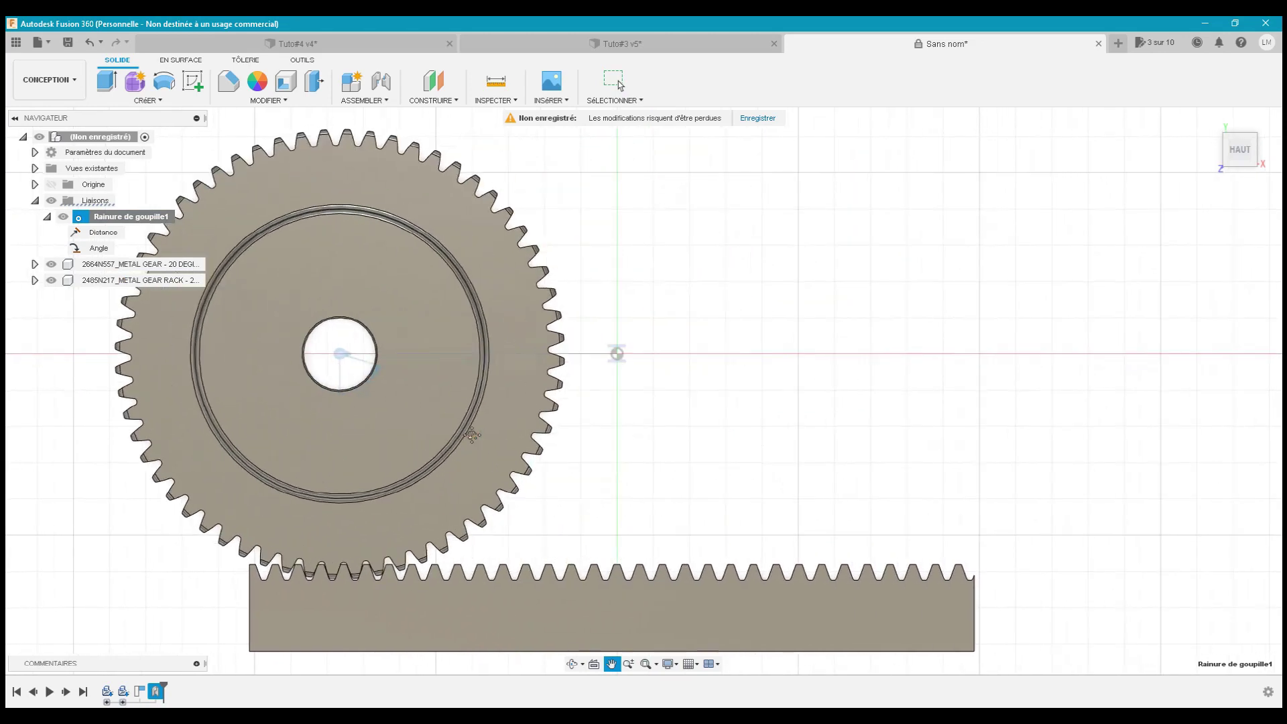
mouse_move(471, 435)
shift+middle_down()
mouse_move(471, 454)
mouse_move(510, 454)
mouse_move(474, 451)
shift+middle_up()
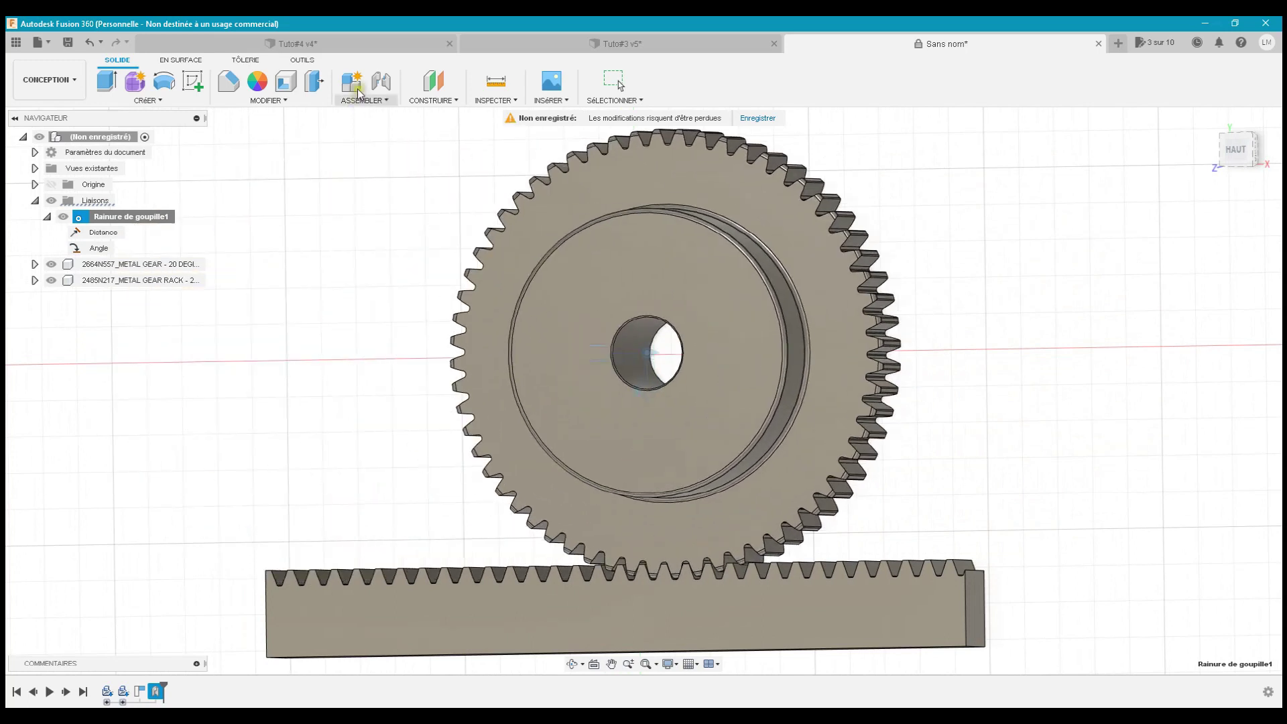
click(375, 47)
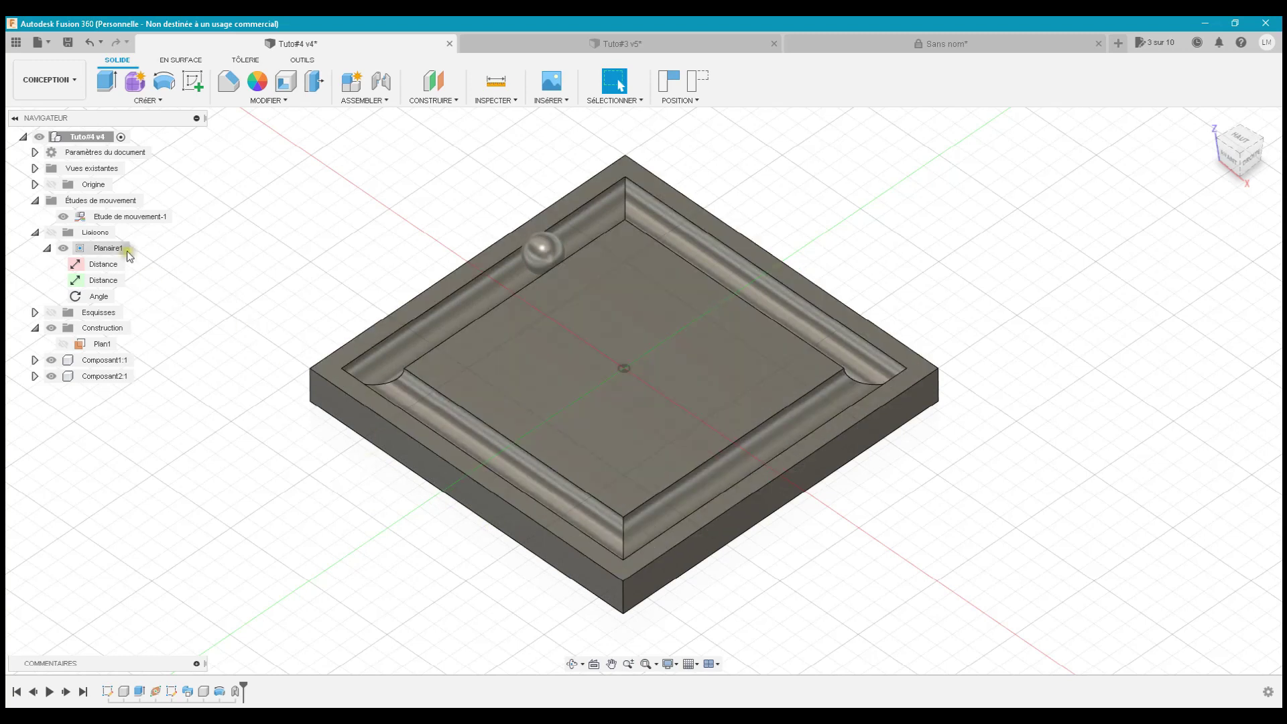
Step: Edit the motion study Etude de mouvement-1 and set its playback mode to play the ball's motion
double_click(89, 216)
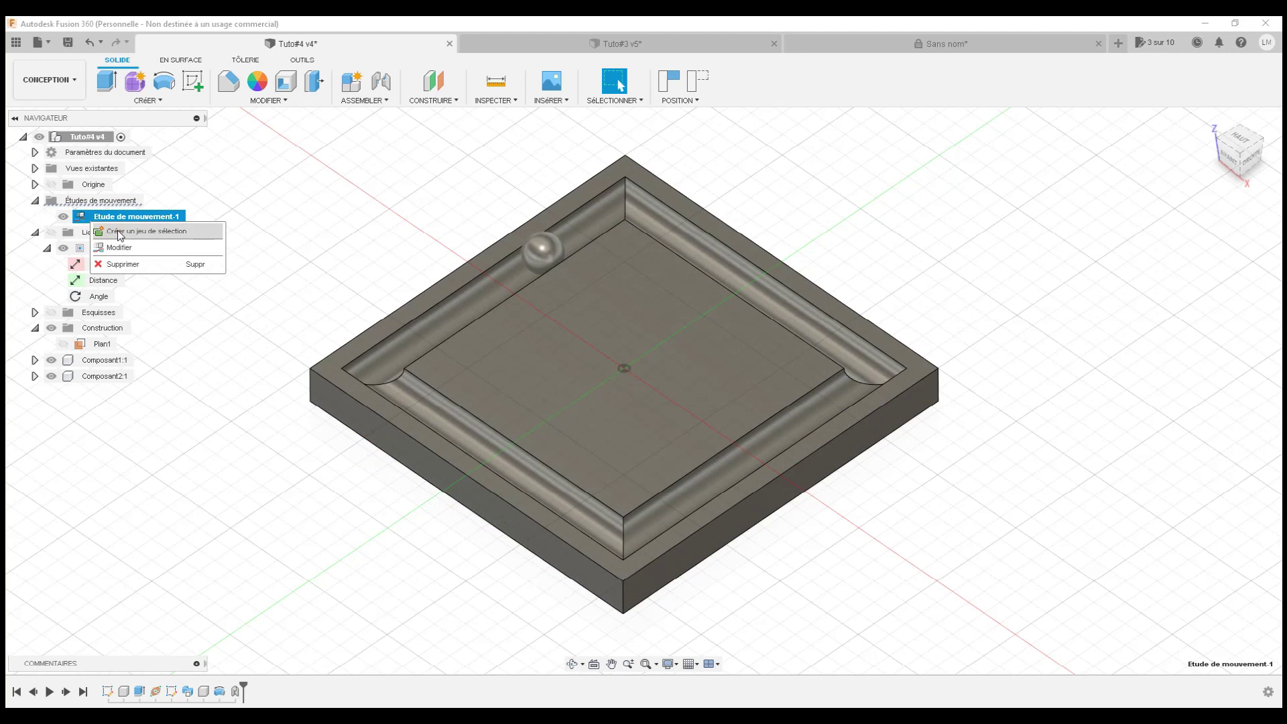
click(118, 248)
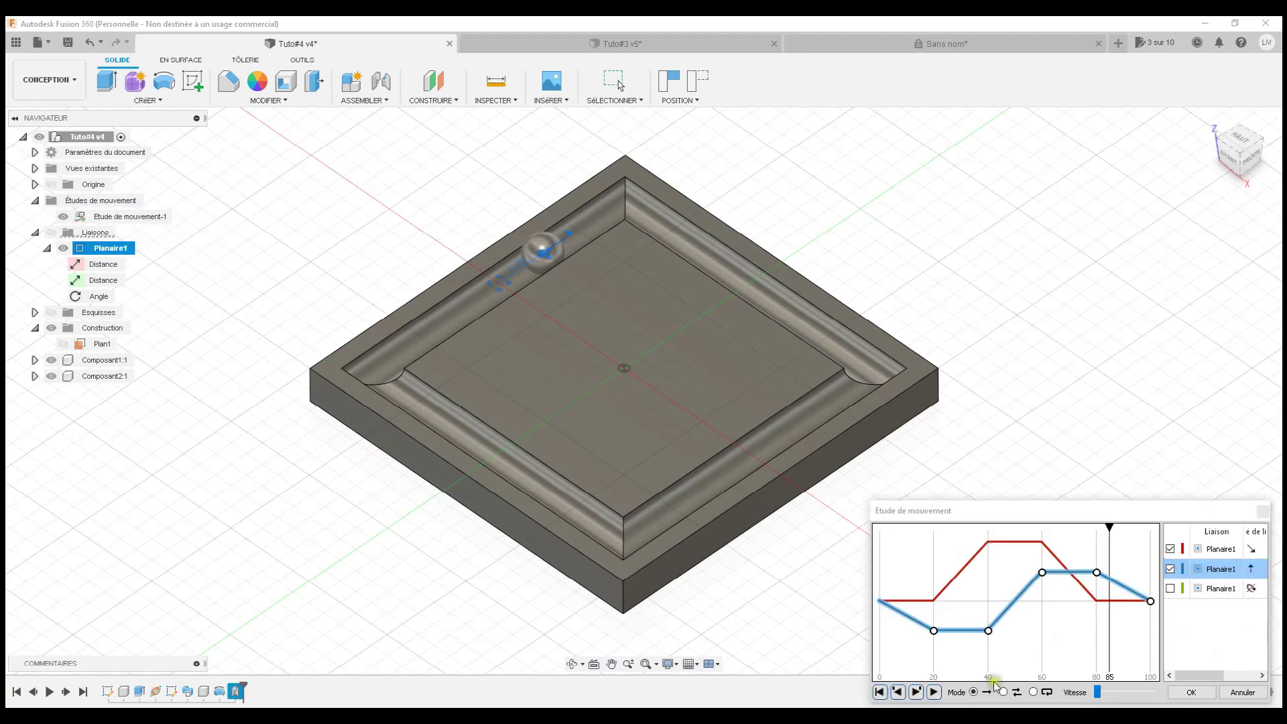
click(1034, 692)
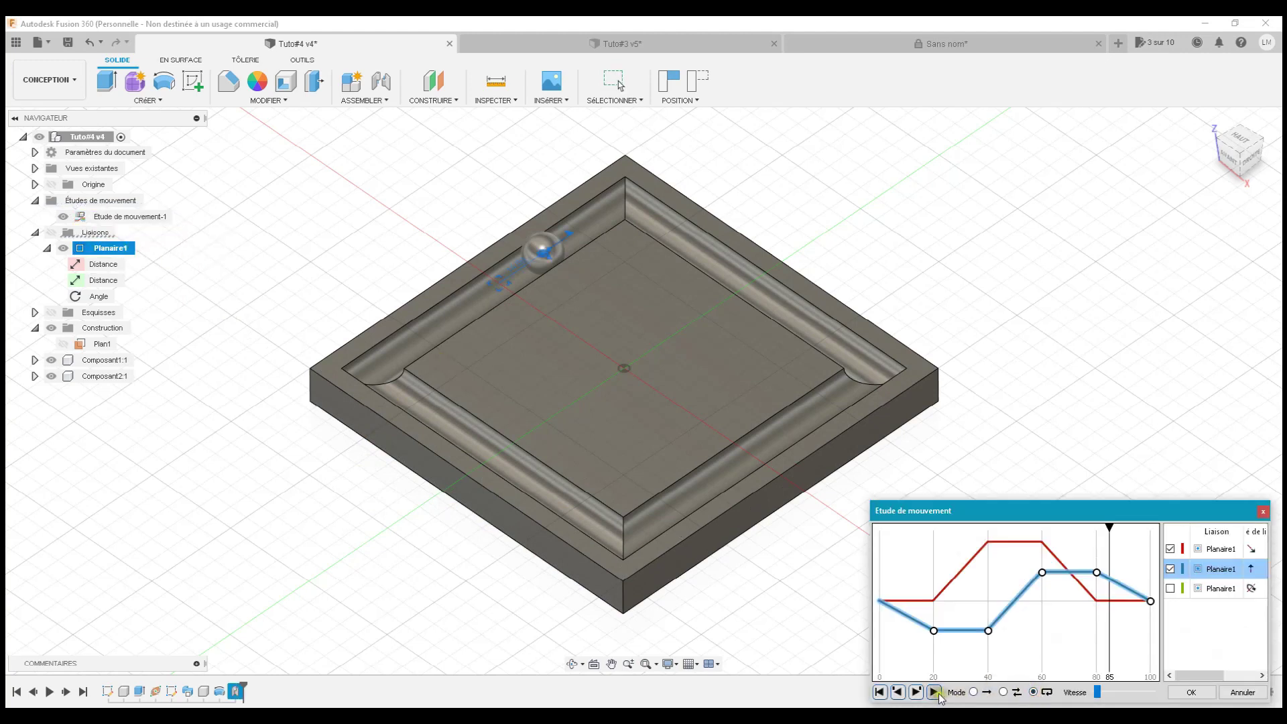